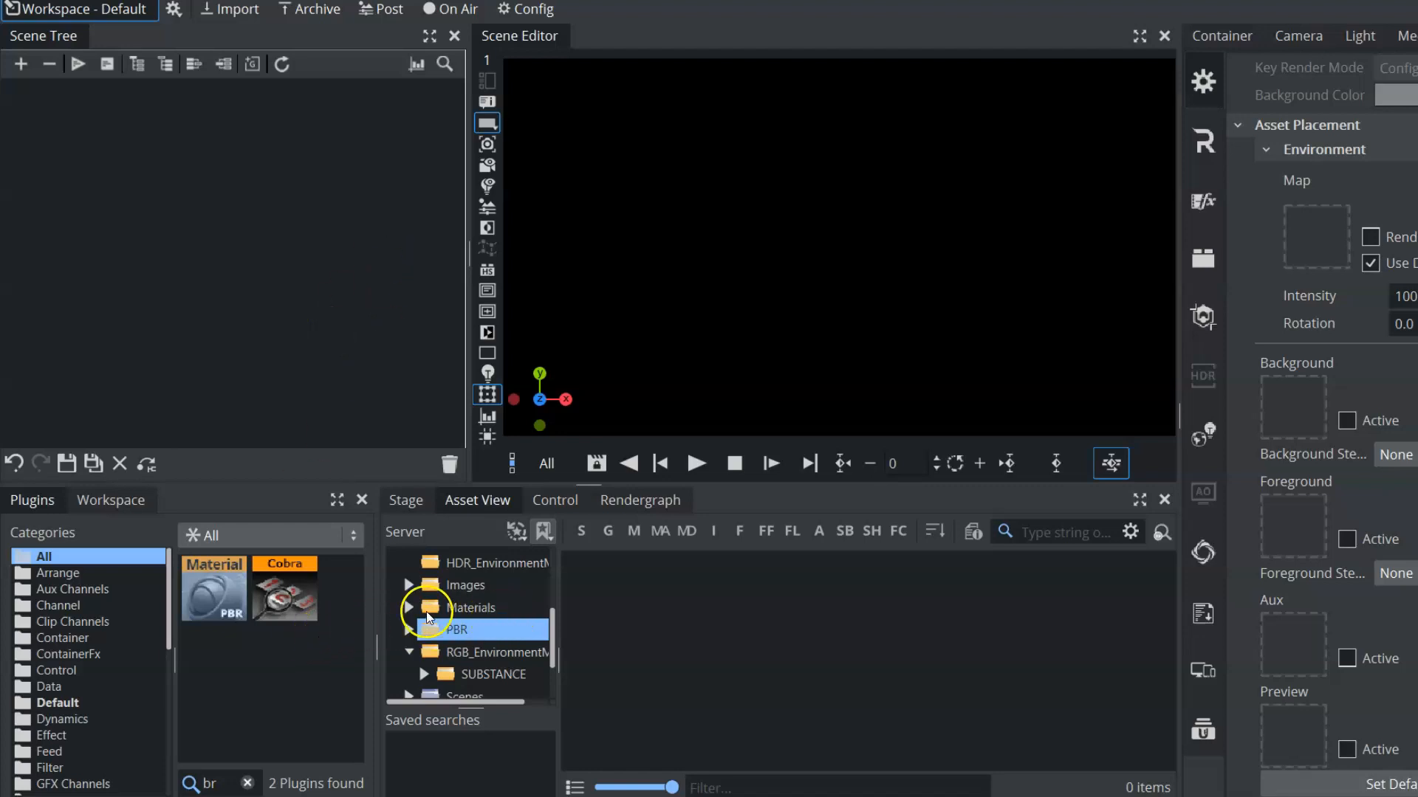
# Open the BeatDownBrick texture folder inside the server's PBR folder
pyautogui.moveTo(555, 635); pyautogui.dragTo(554, 656)
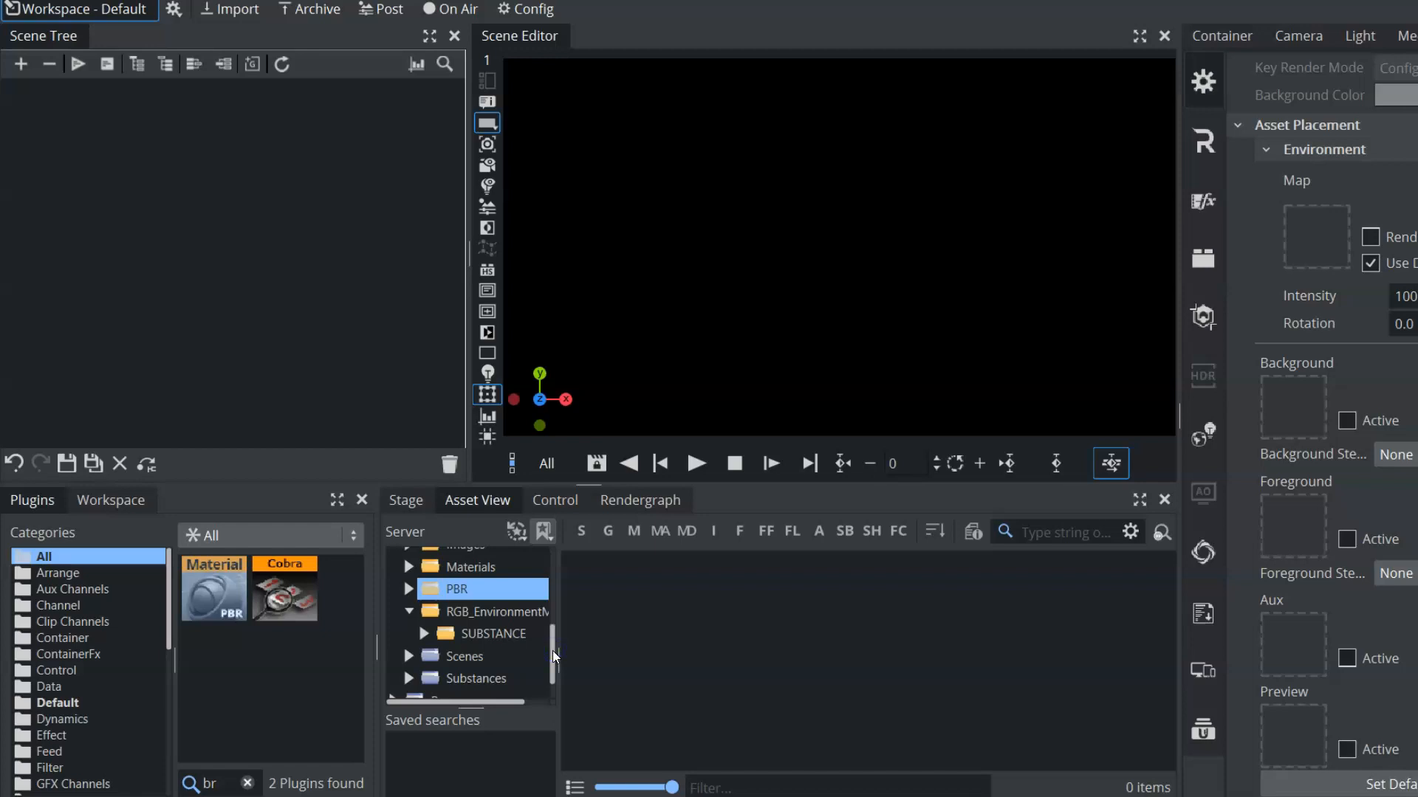
pyautogui.moveTo(552, 650); pyautogui.dragTo(551, 623)
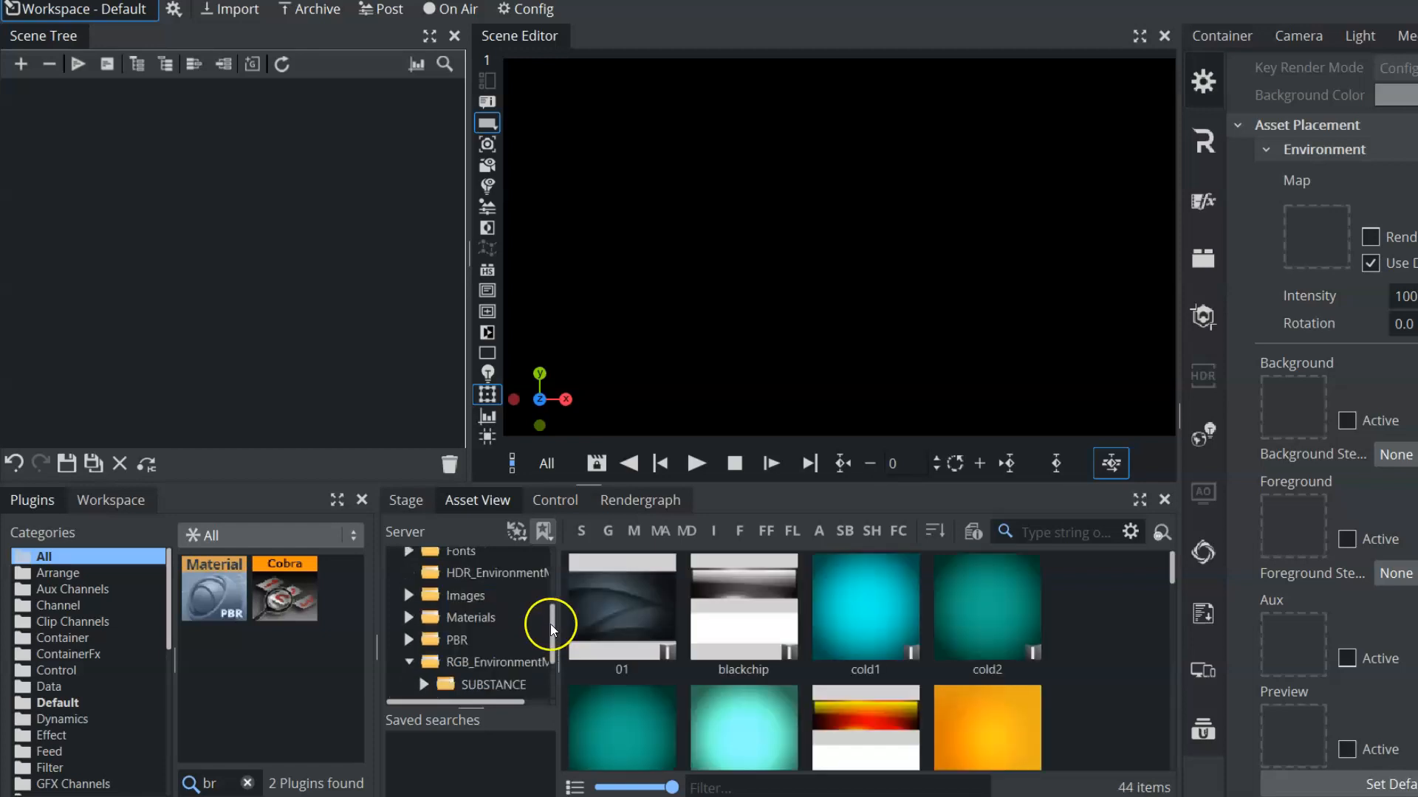
pyautogui.click(430, 639)
pyautogui.click(410, 639)
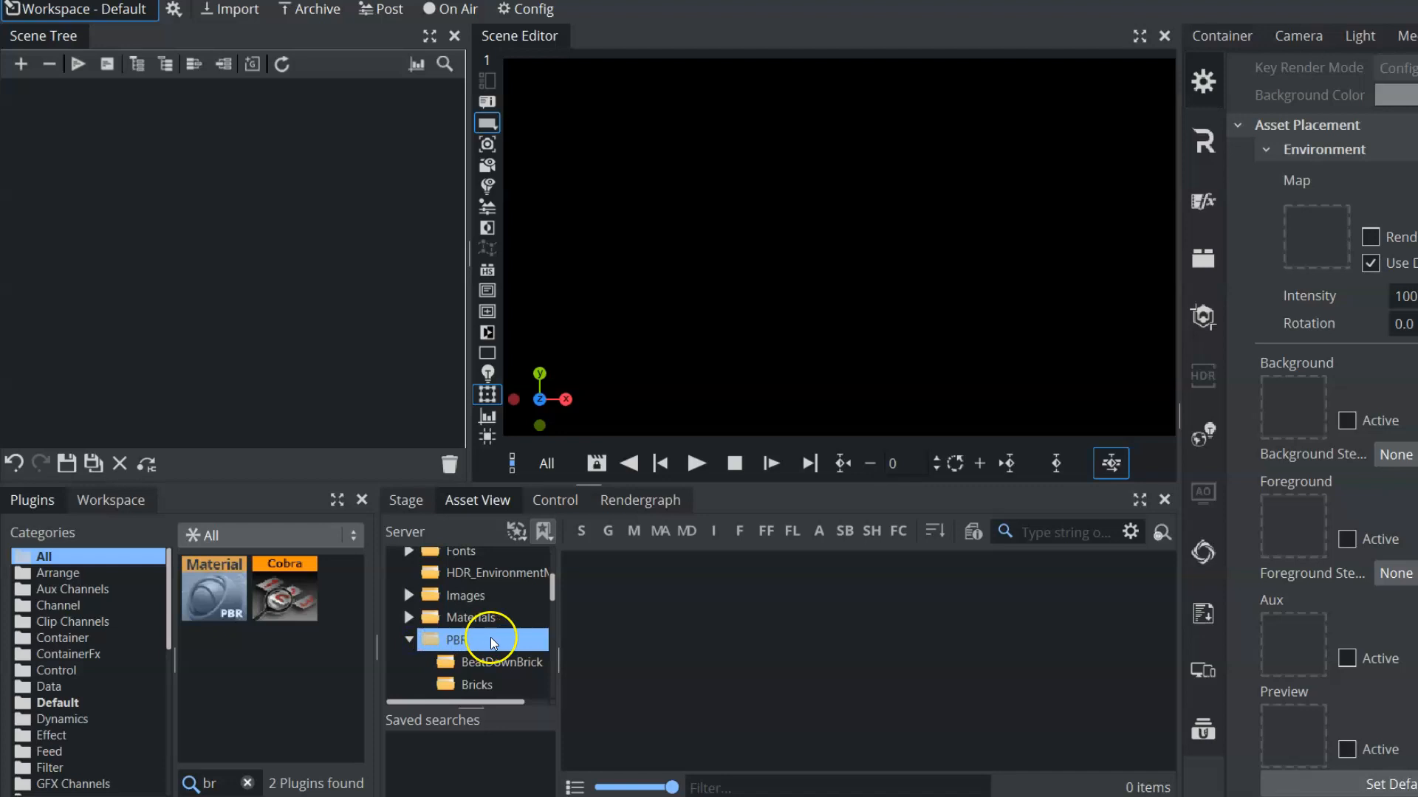
pyautogui.scroll(-2, 488, 636)
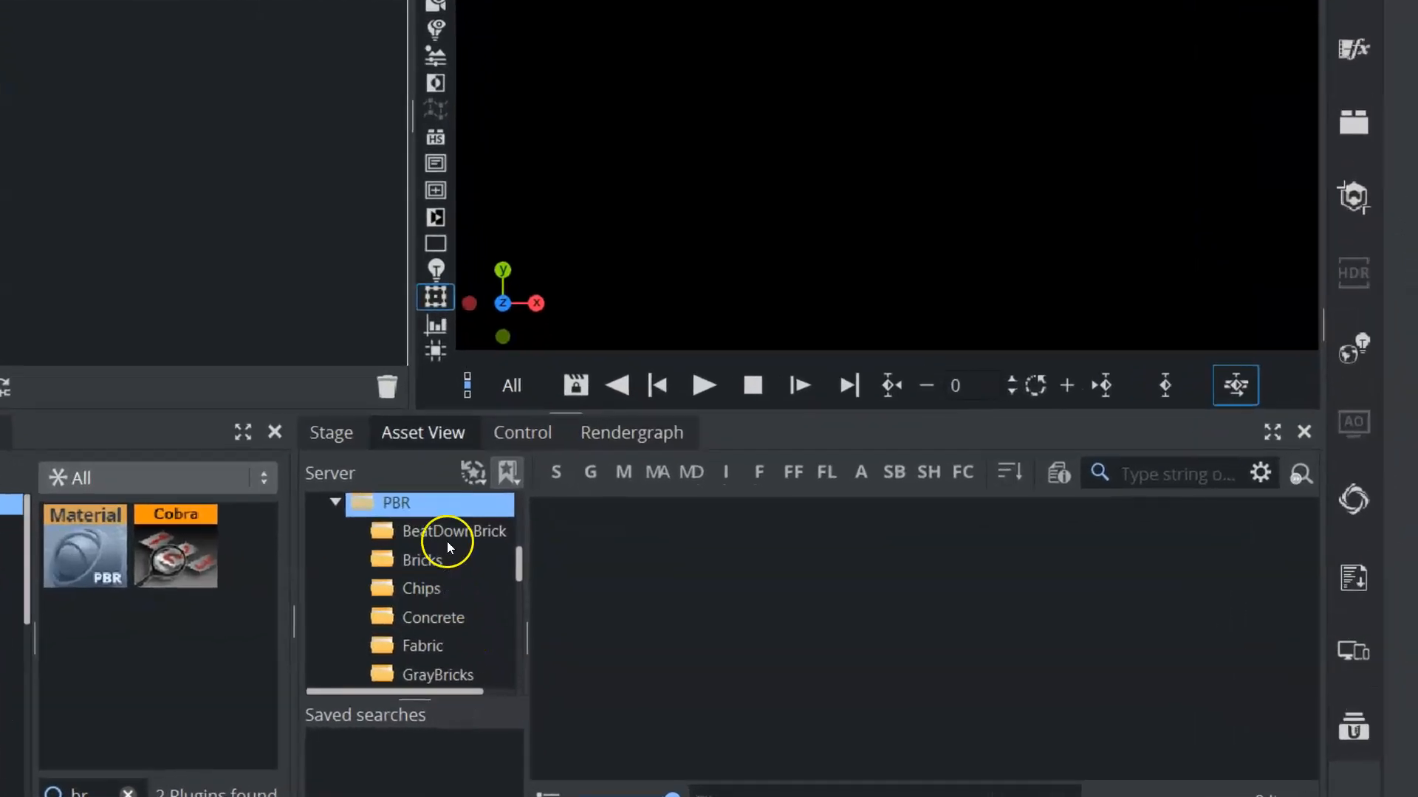
pyautogui.click(449, 537)
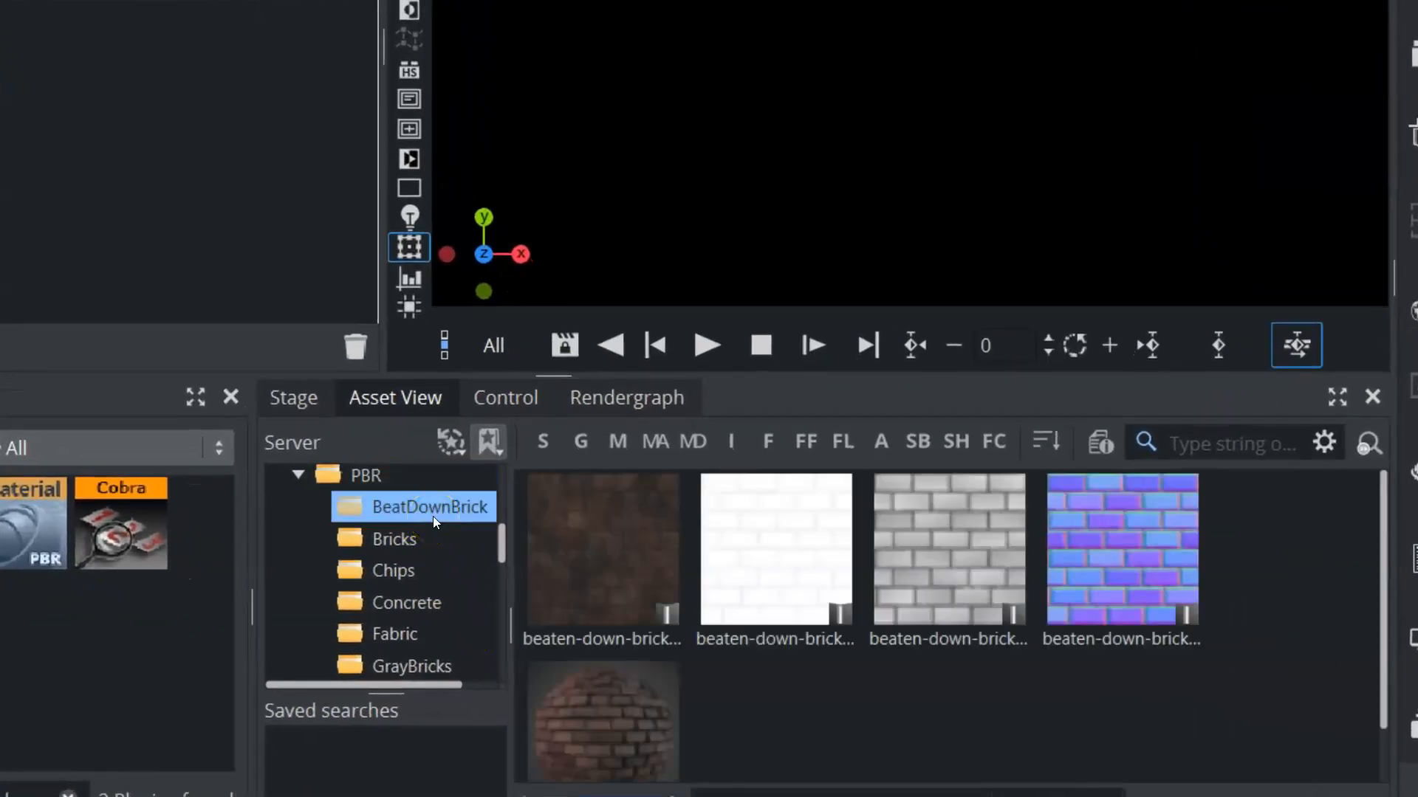
pyautogui.click(432, 509)
# Examine the individual beaten-down-brick texture maps, including the height and normal-ogl images
pyautogui.click(564, 520)
pyautogui.moveTo(564, 521); pyautogui.dragTo(598, 563)
pyautogui.moveTo(756, 538); pyautogui.dragTo(778, 570)
pyautogui.click(952, 537)
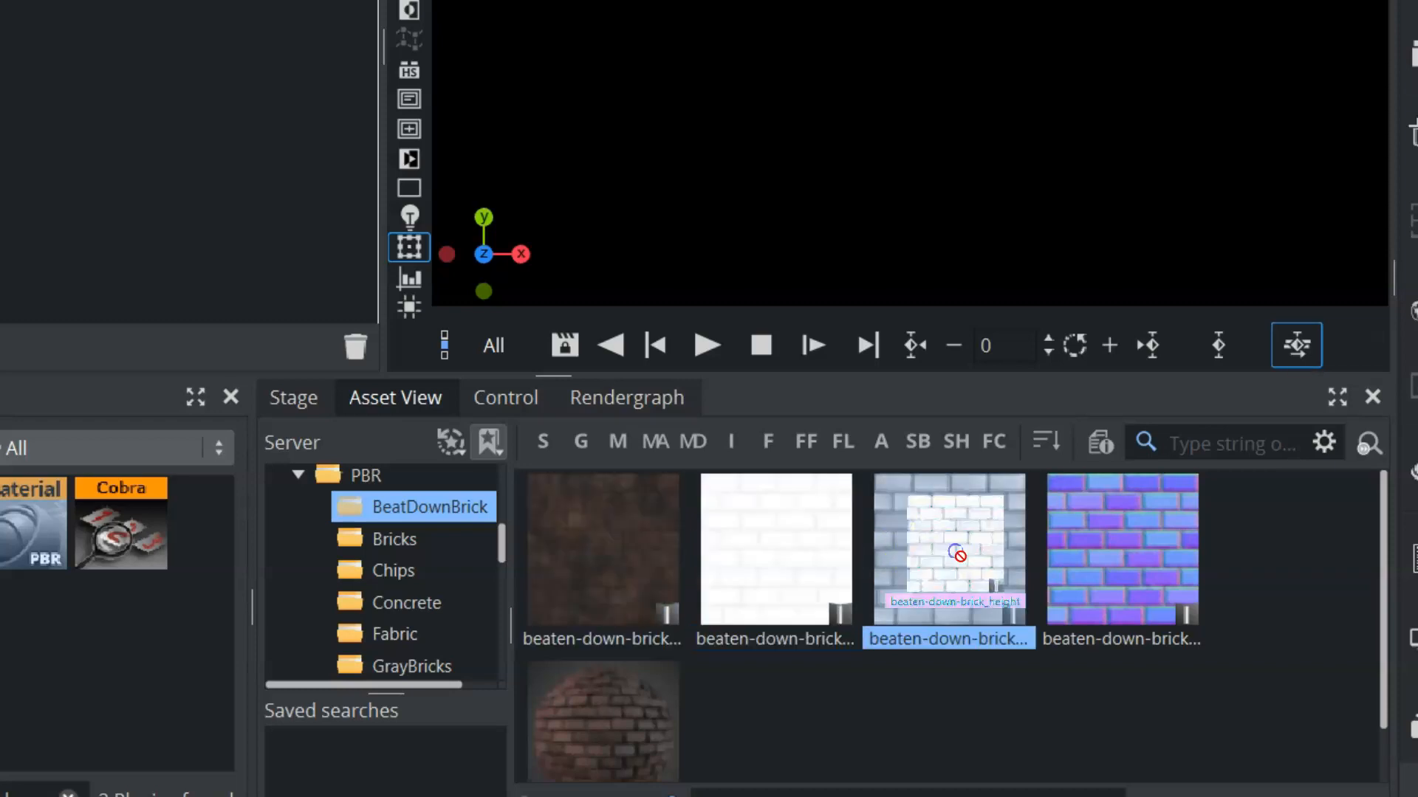
pyautogui.moveTo(932, 522); pyautogui.dragTo(934, 561)
pyautogui.moveTo(1127, 545); pyautogui.dragTo(1127, 555)
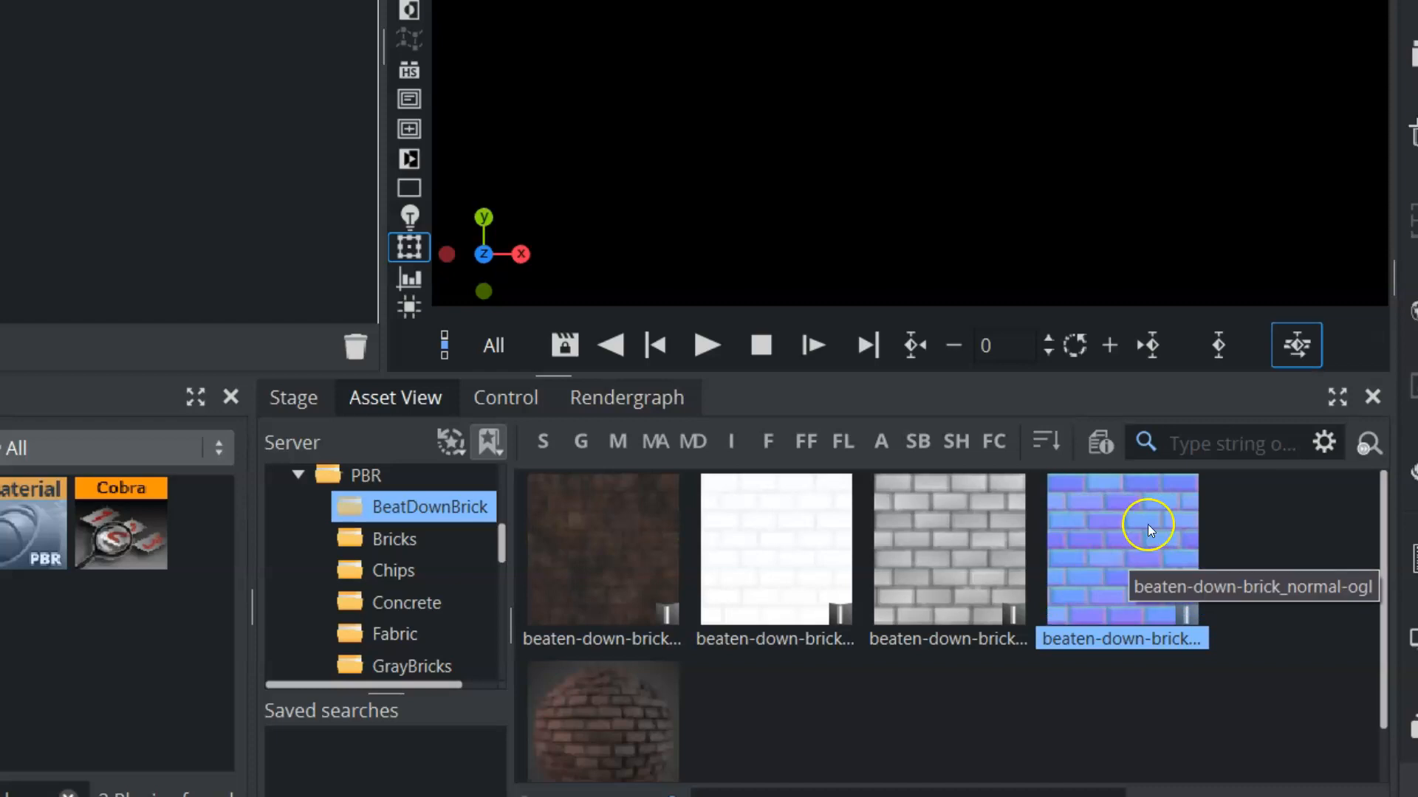
# Open the HDR environment map folder on the server and select the airport image
pyautogui.moveTo(501, 554); pyautogui.dragTo(507, 519)
pyautogui.click(422, 570)
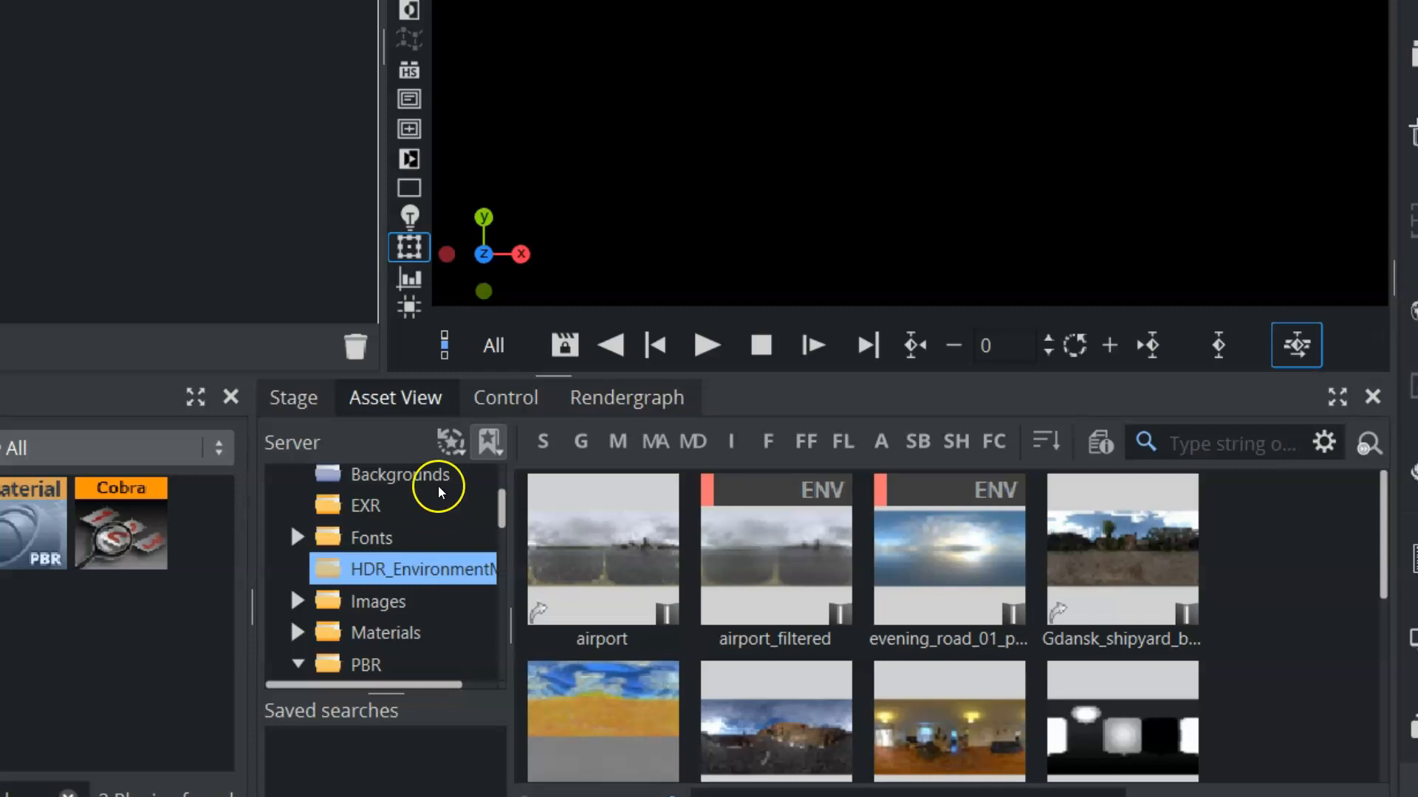
pyautogui.click(617, 573)
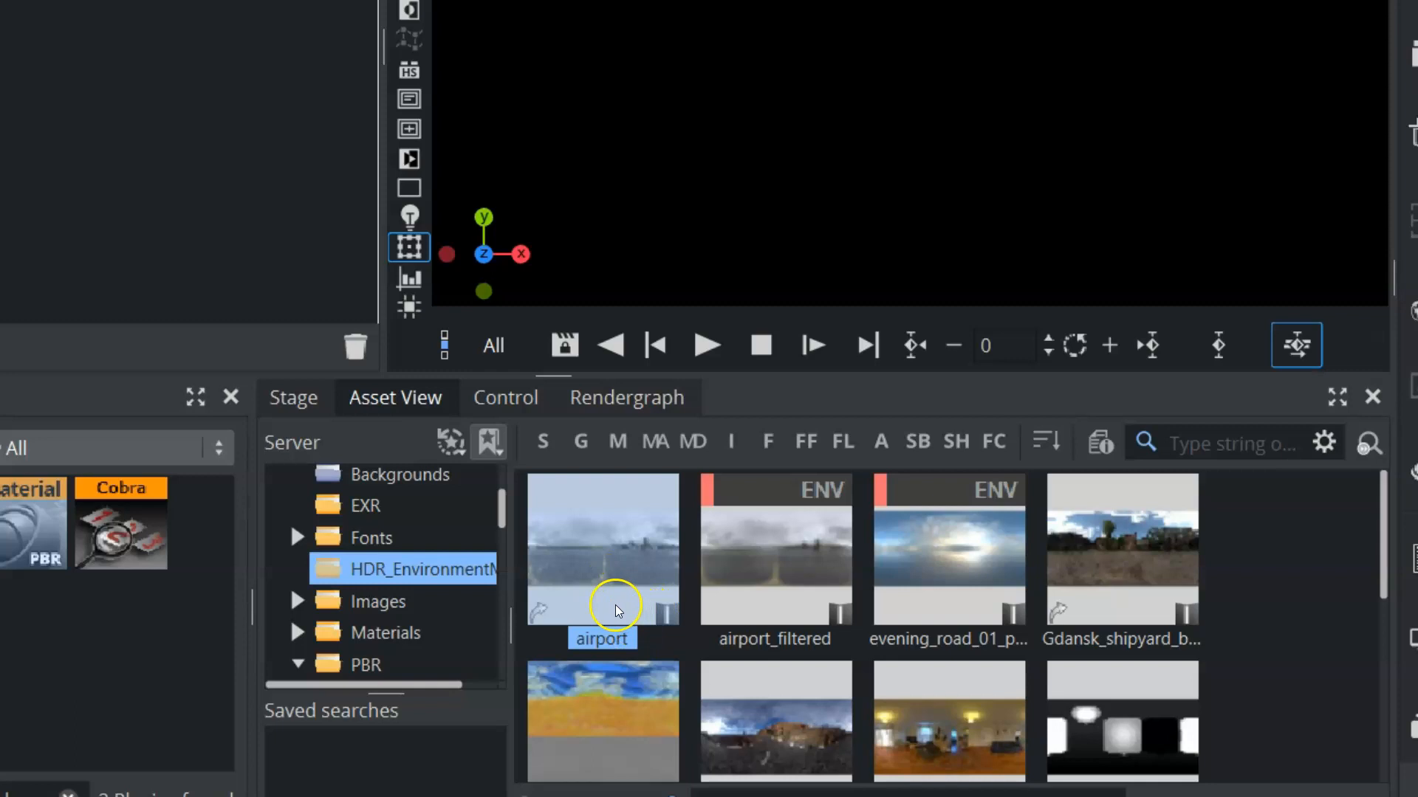
# Try to assign the unfiltered airport image as the scene's environment map and check its Prefilter Environment Map option
pyautogui.moveTo(592, 573); pyautogui.dragTo(1155, 240)
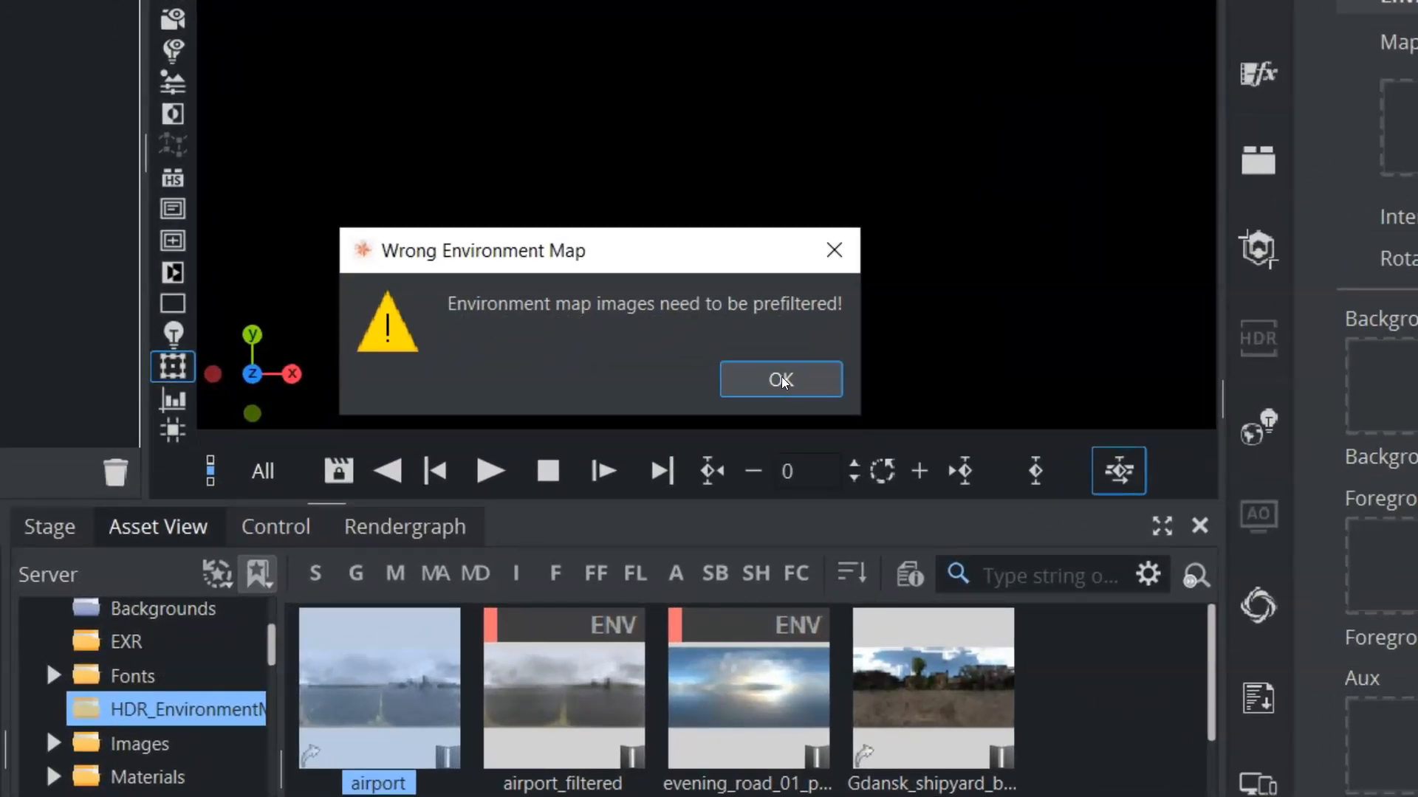
pyautogui.click(781, 380)
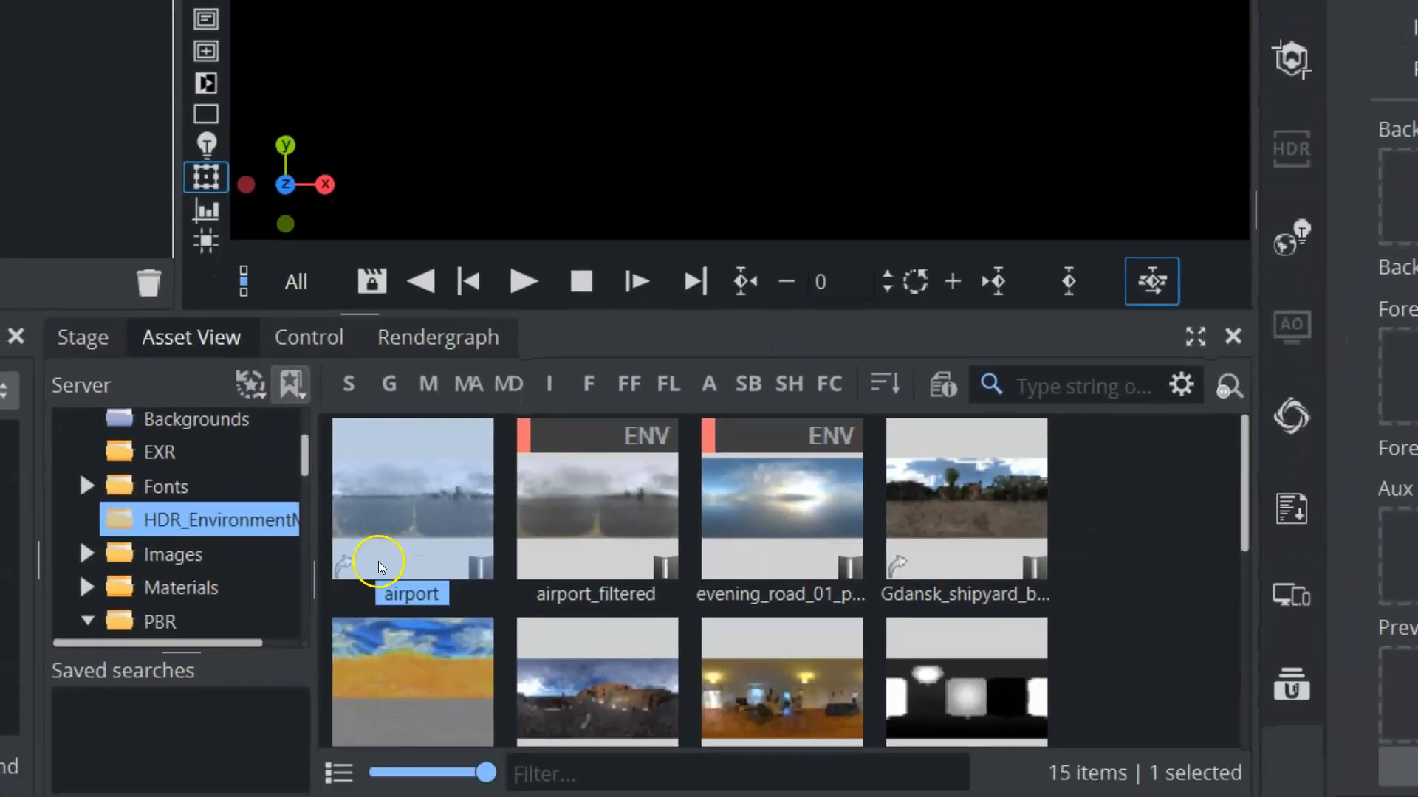
pyautogui.rightClick(402, 517)
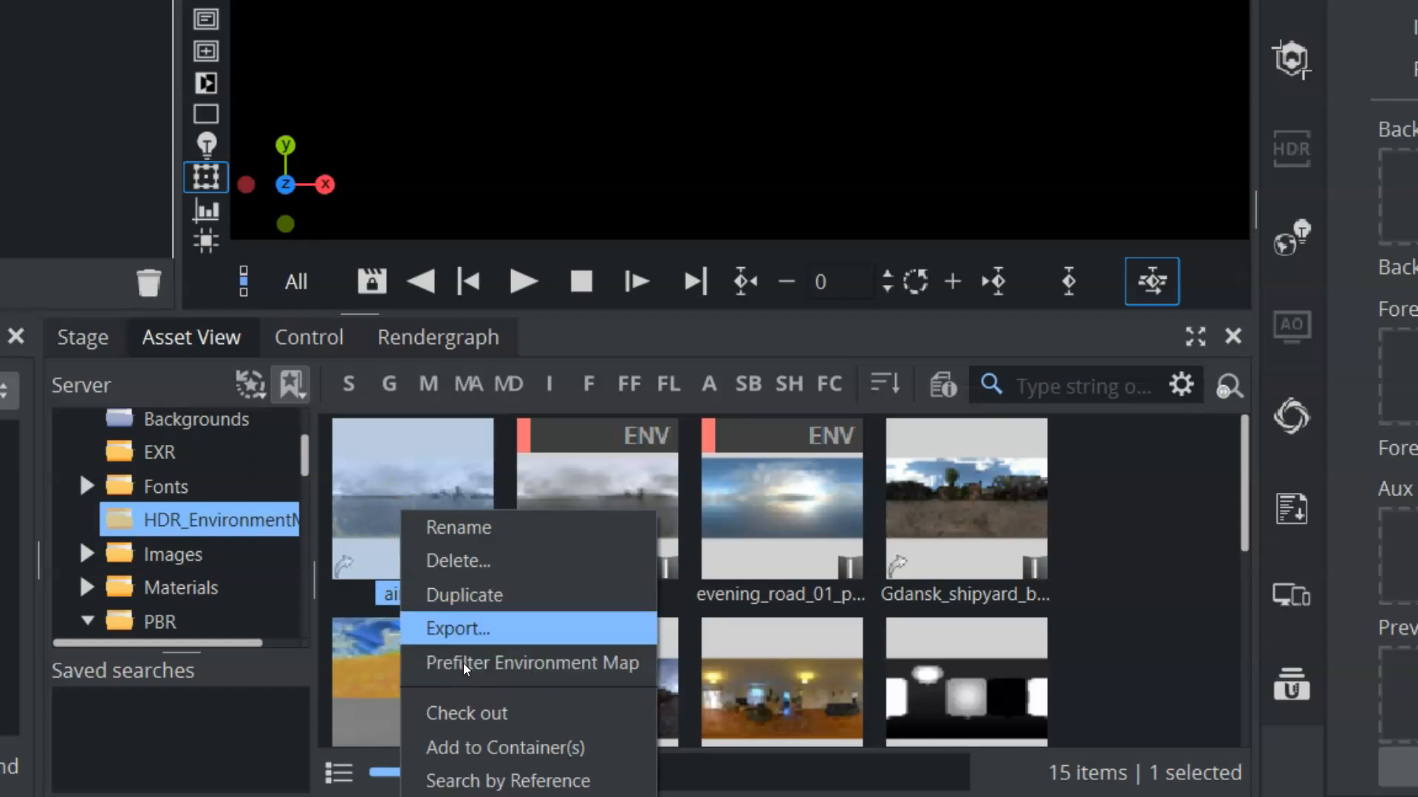
pyautogui.click(631, 444)
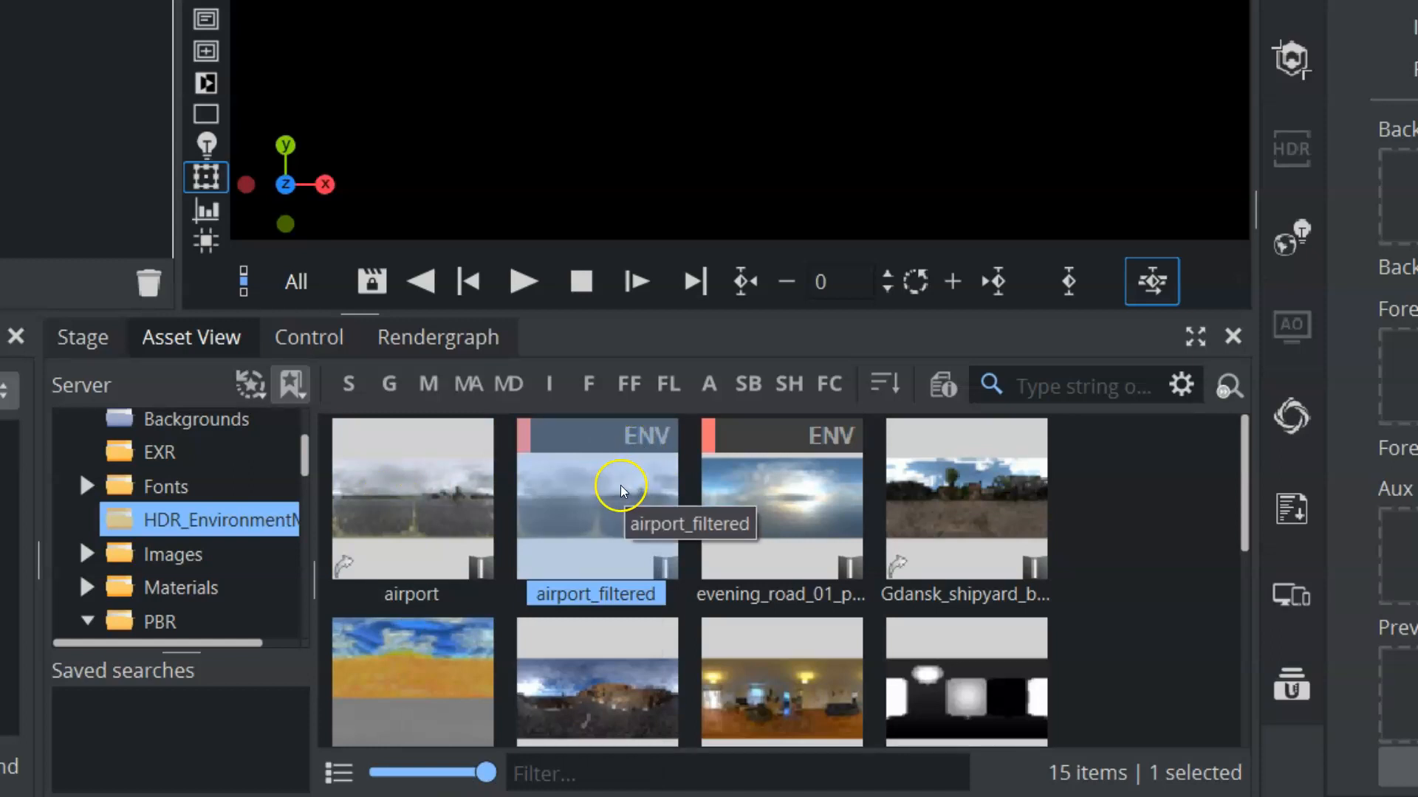
# Assign the prefiltered studio_filtered image as the scene's environment map
pyautogui.scroll(-3, 1228, 570)
pyautogui.scroll(3, 1211, 572)
pyautogui.scroll(-5, 1190, 573)
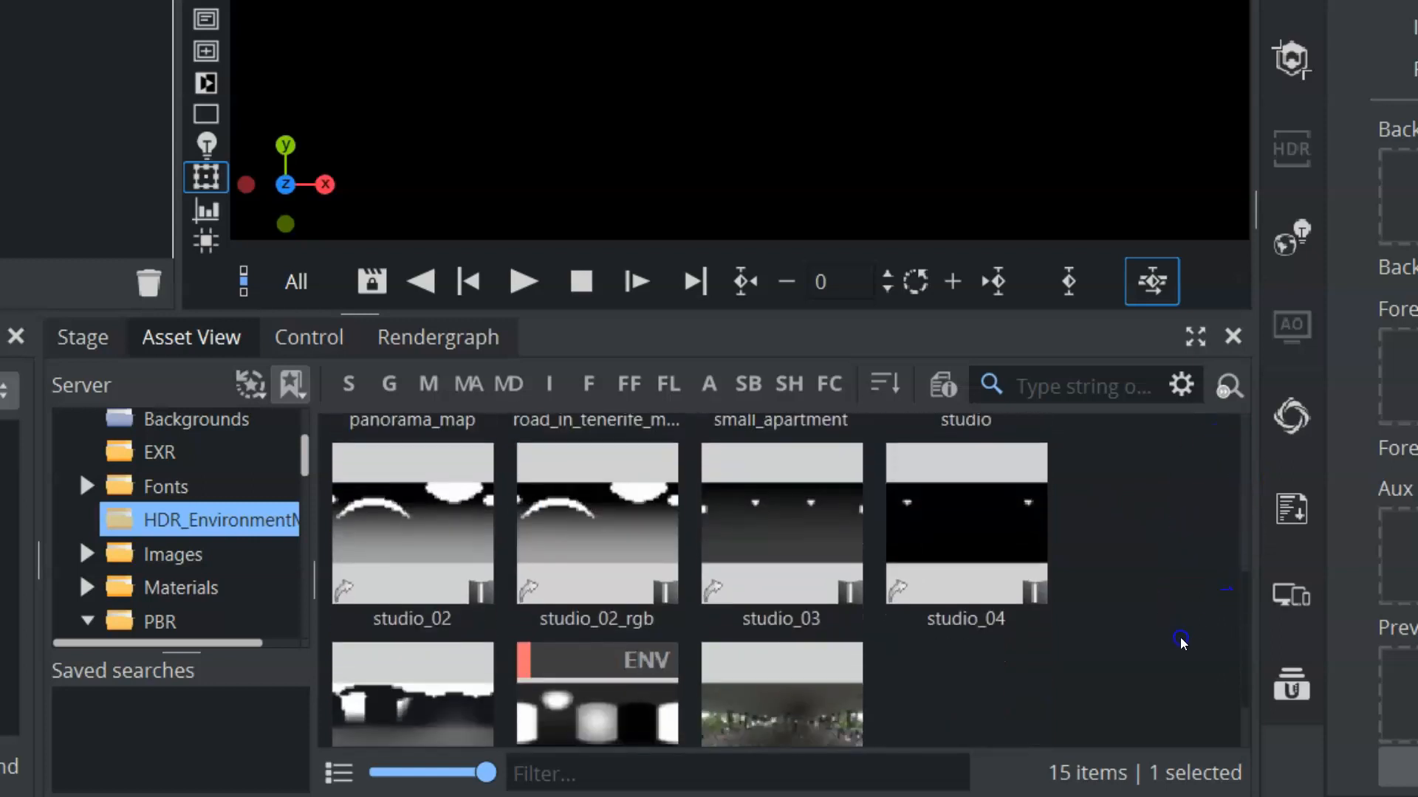
pyautogui.scroll(-2, 1180, 648)
pyautogui.moveTo(515, 626); pyautogui.dragTo(1057, 361)
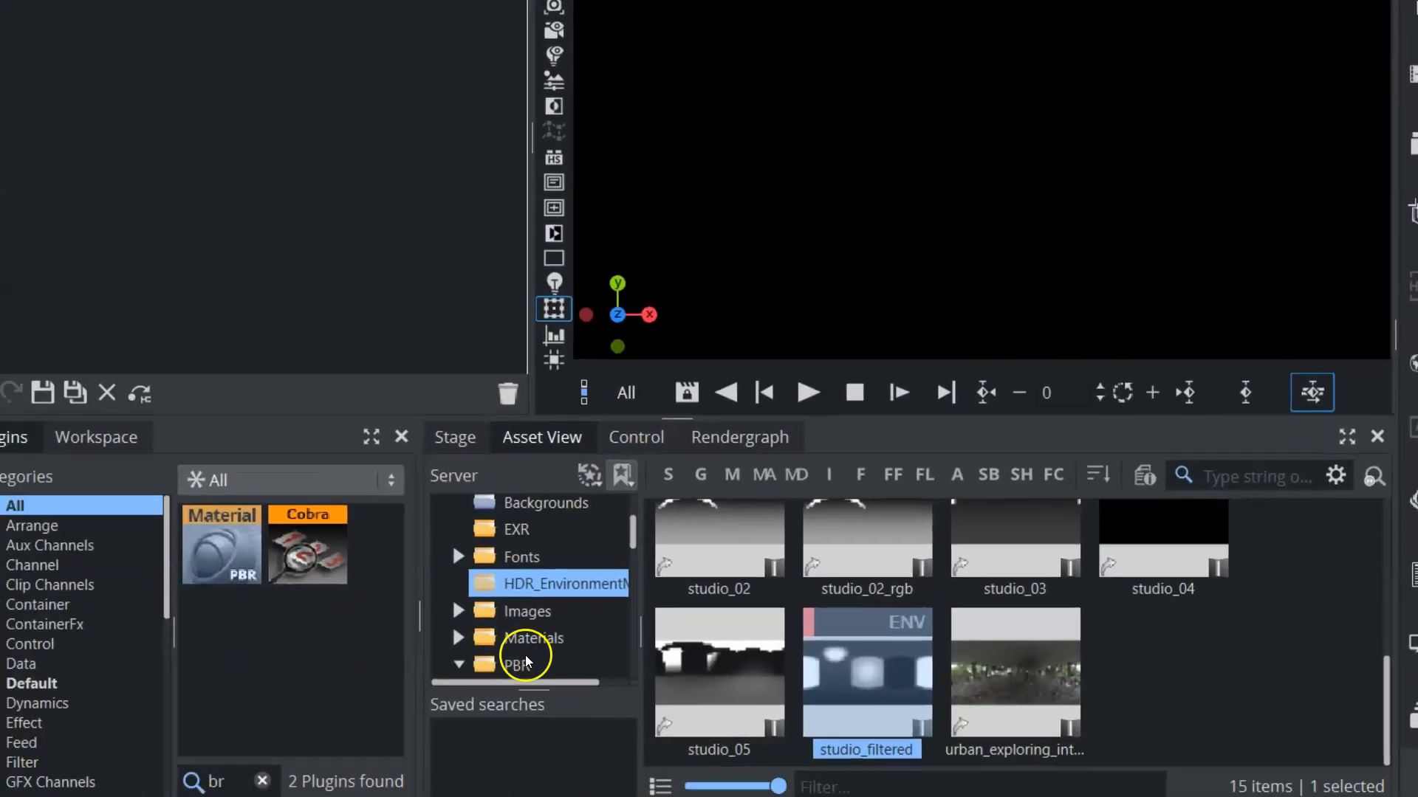
# Examine the BeatDownBrick, Bricks, Chips and Concrete texture sets in the PBR folder
pyautogui.click(553, 647)
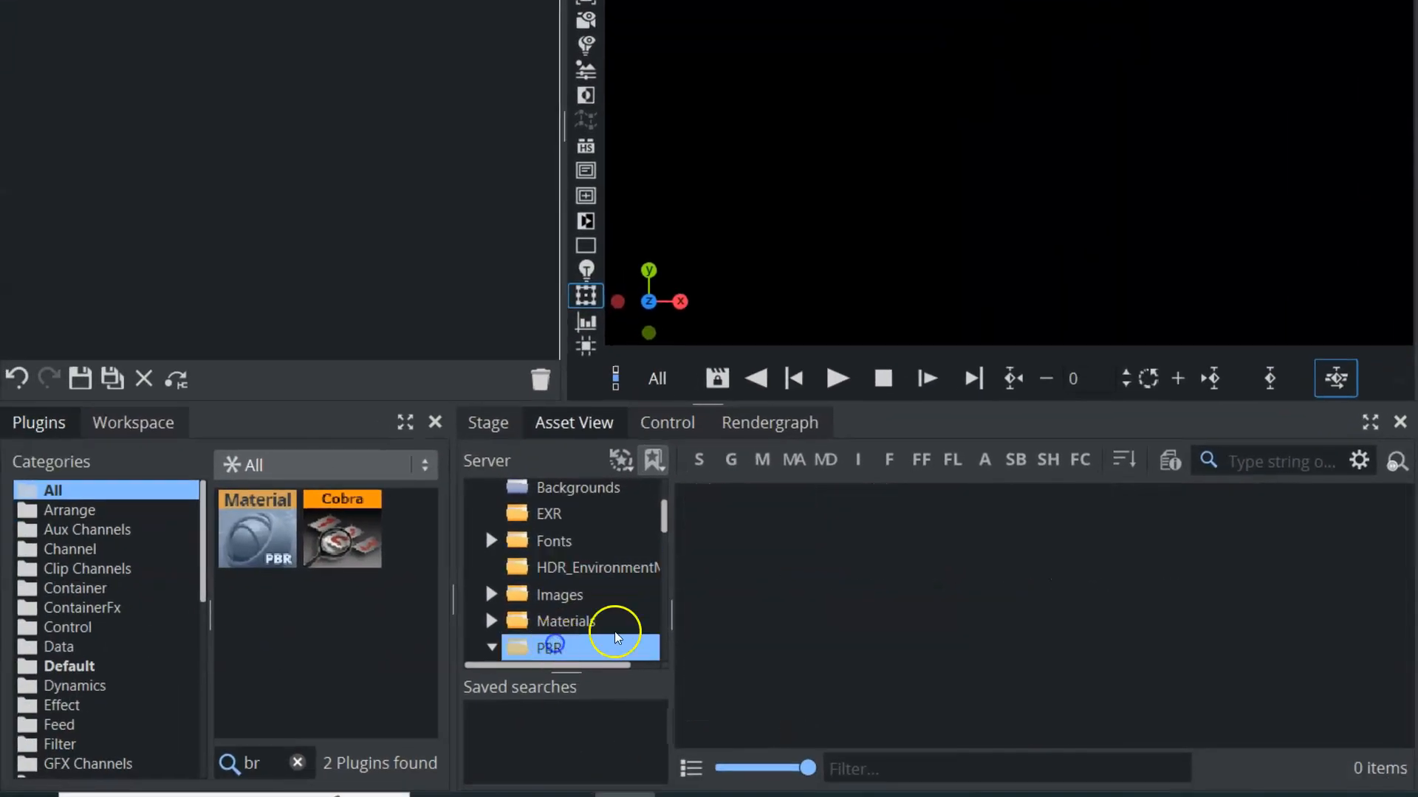
pyautogui.moveTo(666, 531); pyautogui.dragTo(658, 552)
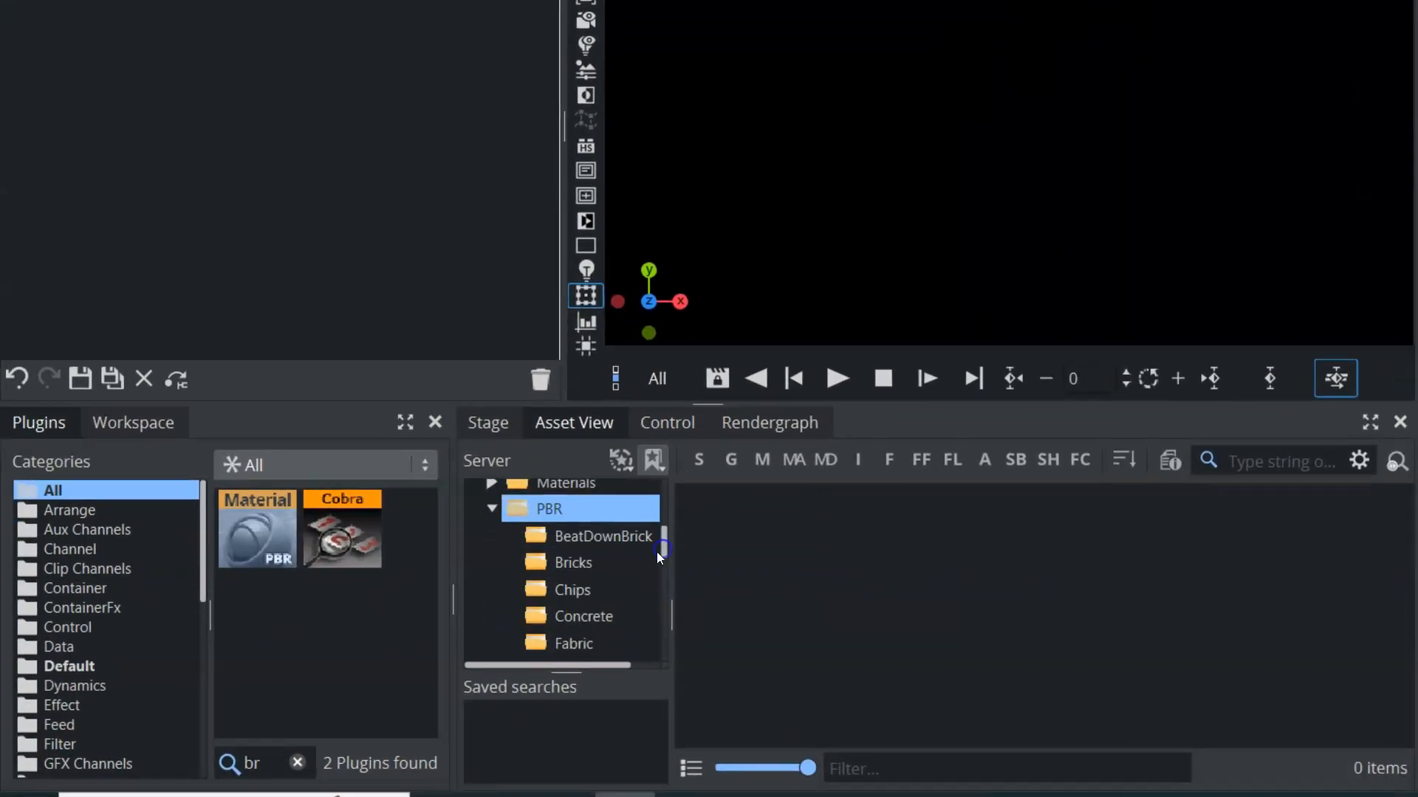
pyautogui.click(605, 539)
pyautogui.click(577, 573)
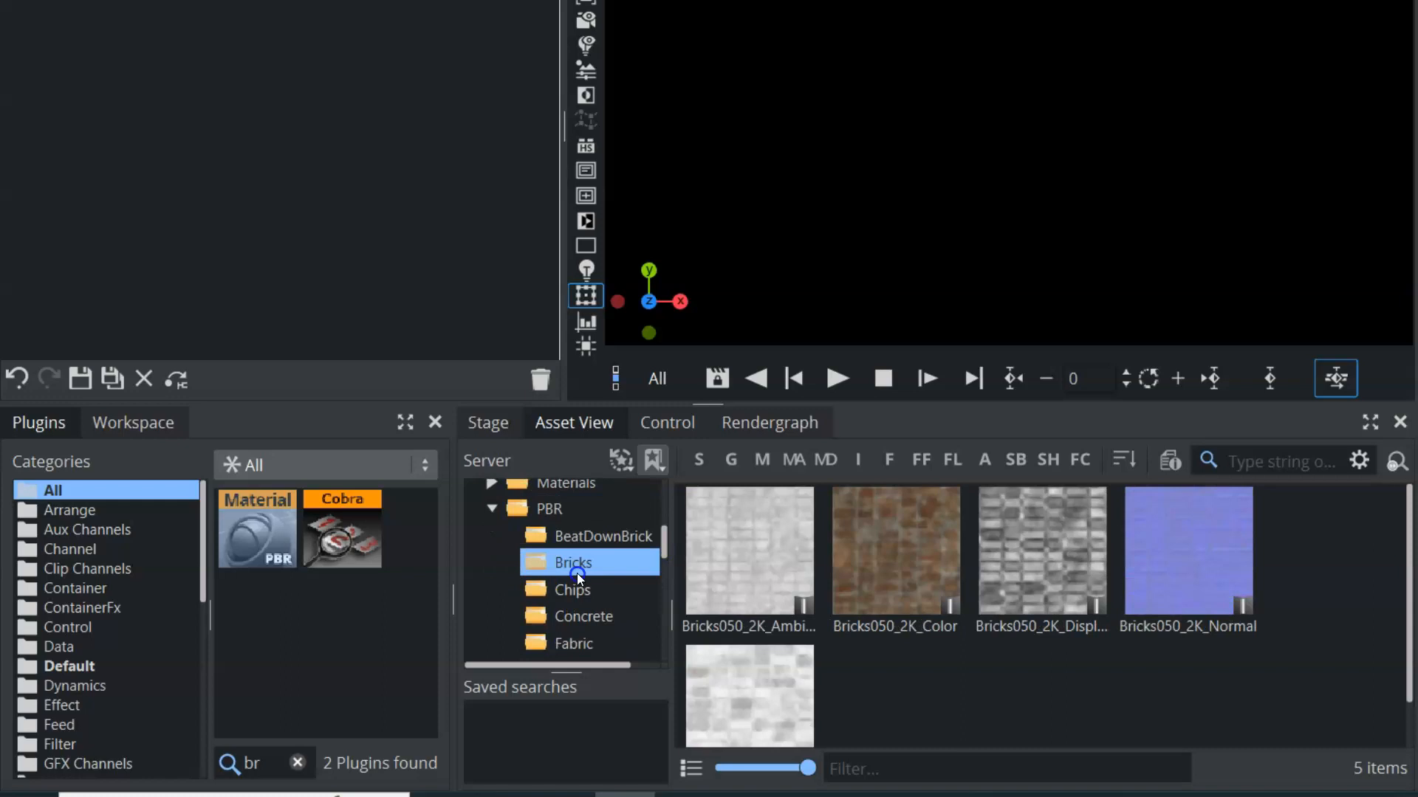
pyautogui.click(587, 590)
pyautogui.click(592, 618)
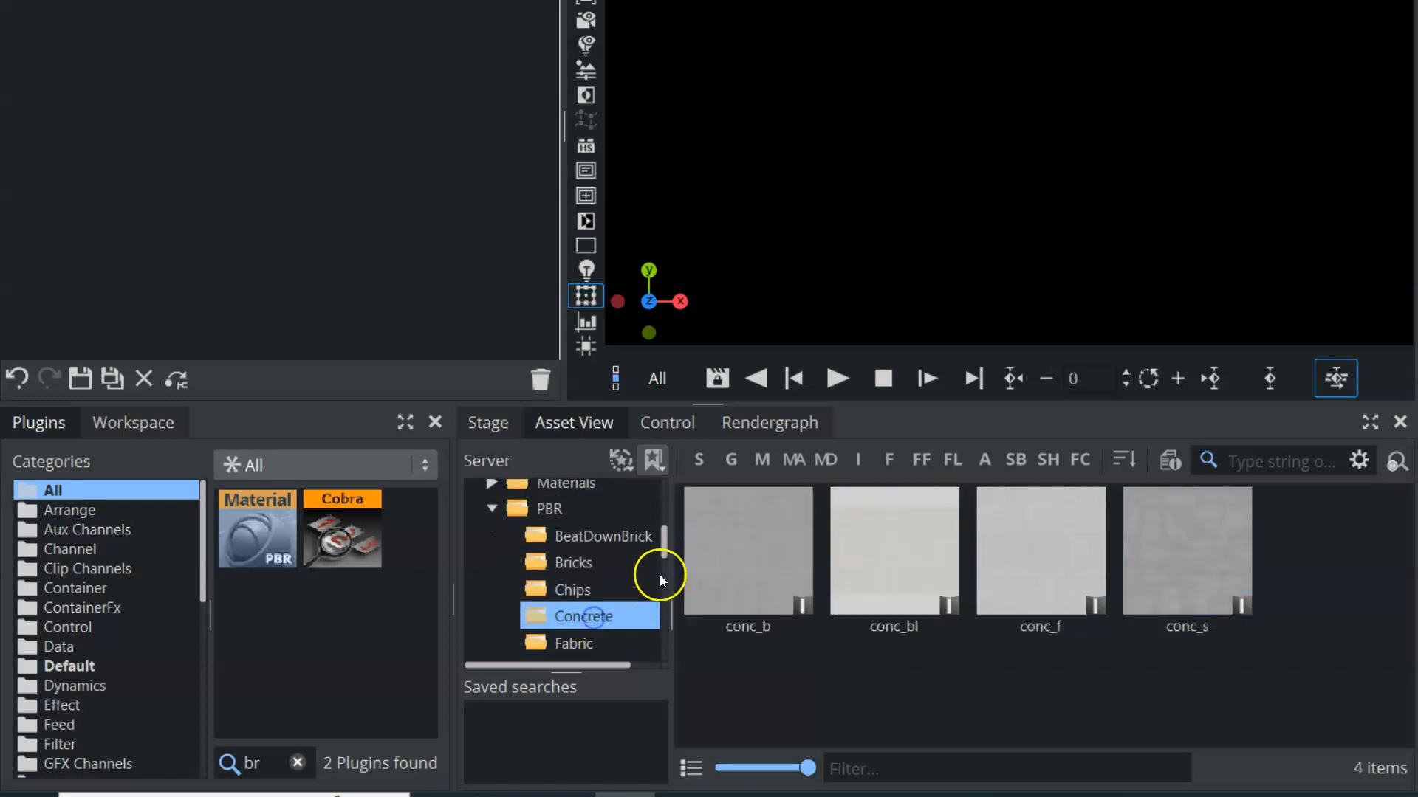
# Examine the Fabric, GrayBricks, HarshBricks, IndustrialTile, Metal1 and Metal2 texture sets in the PBR folder
pyautogui.moveTo(663, 539); pyautogui.dragTo(662, 555)
pyautogui.click(584, 569)
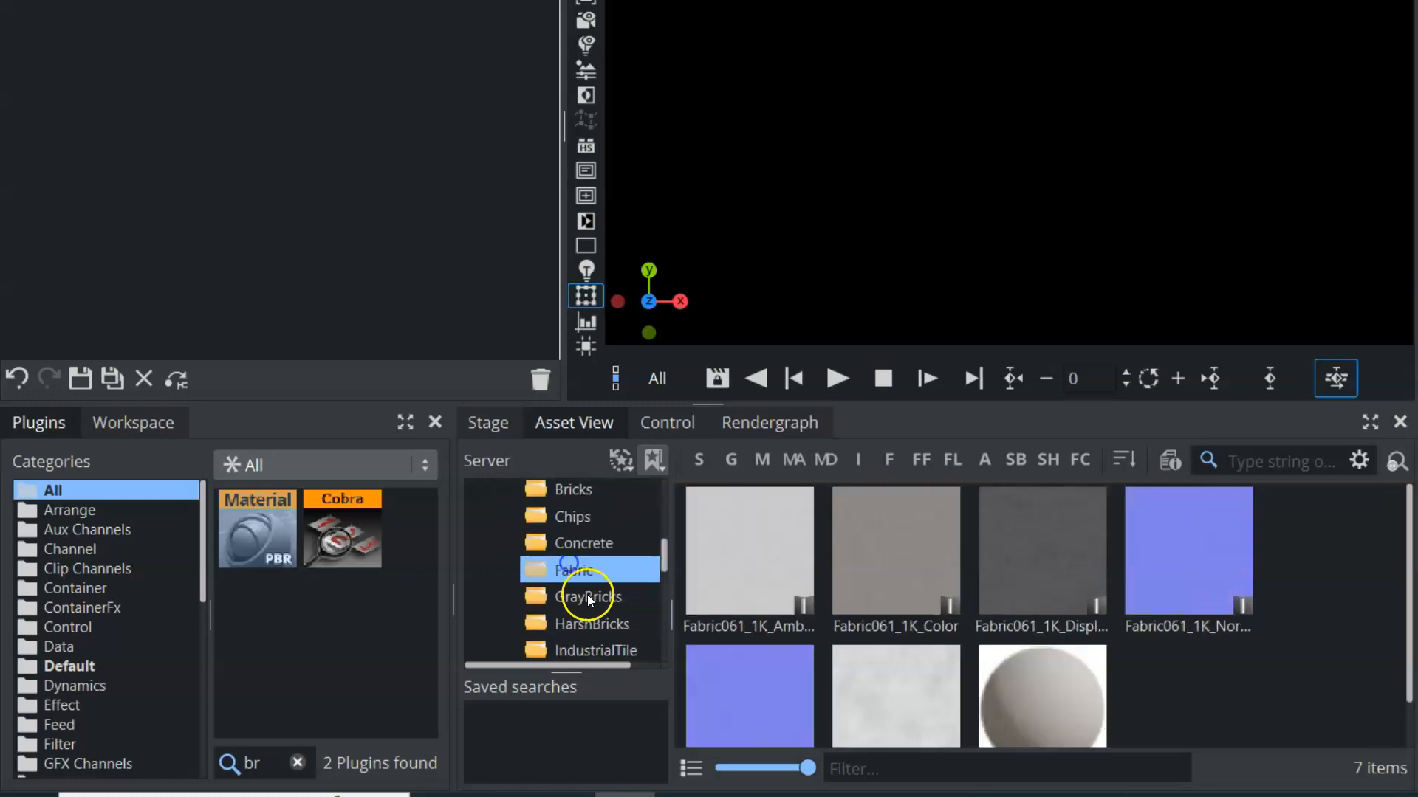
pyautogui.click(588, 597)
pyautogui.click(601, 629)
pyautogui.moveTo(658, 556); pyautogui.dragTo(661, 566)
pyautogui.click(613, 560)
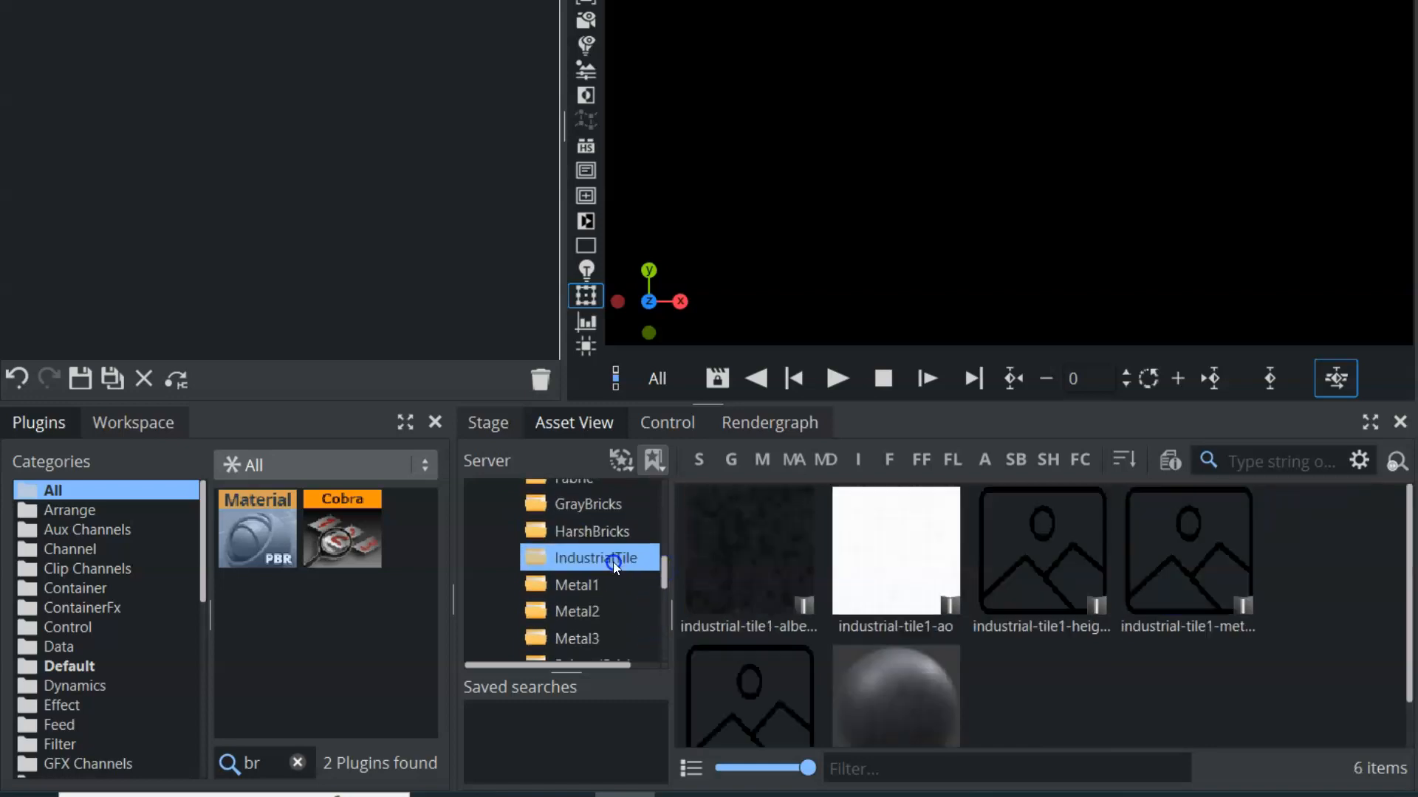
pyautogui.click(583, 589)
pyautogui.click(587, 613)
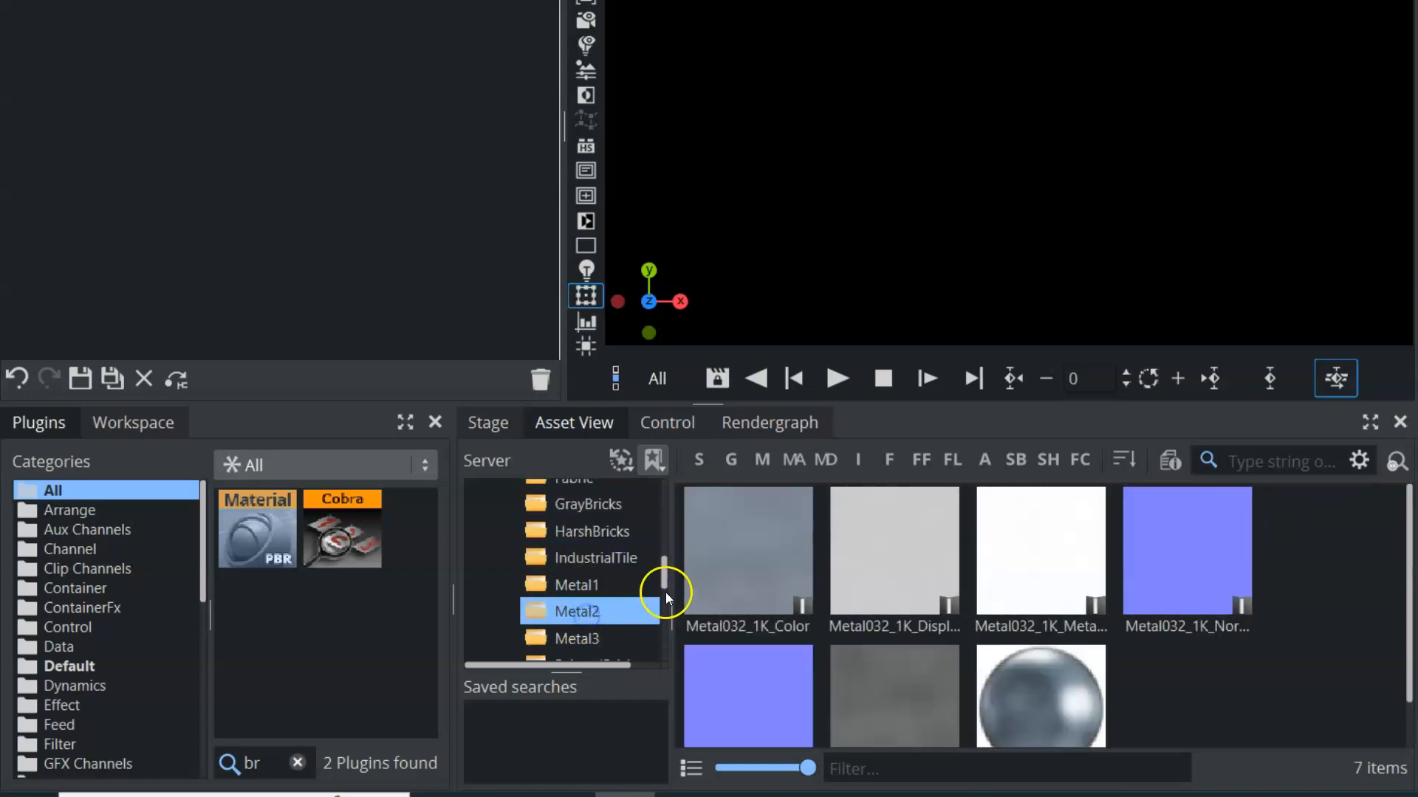
# Open the SloppyBrick texture folder within PBR, looking at RockWall on the way
pyautogui.moveTo(666, 574); pyautogui.dragTo(663, 605)
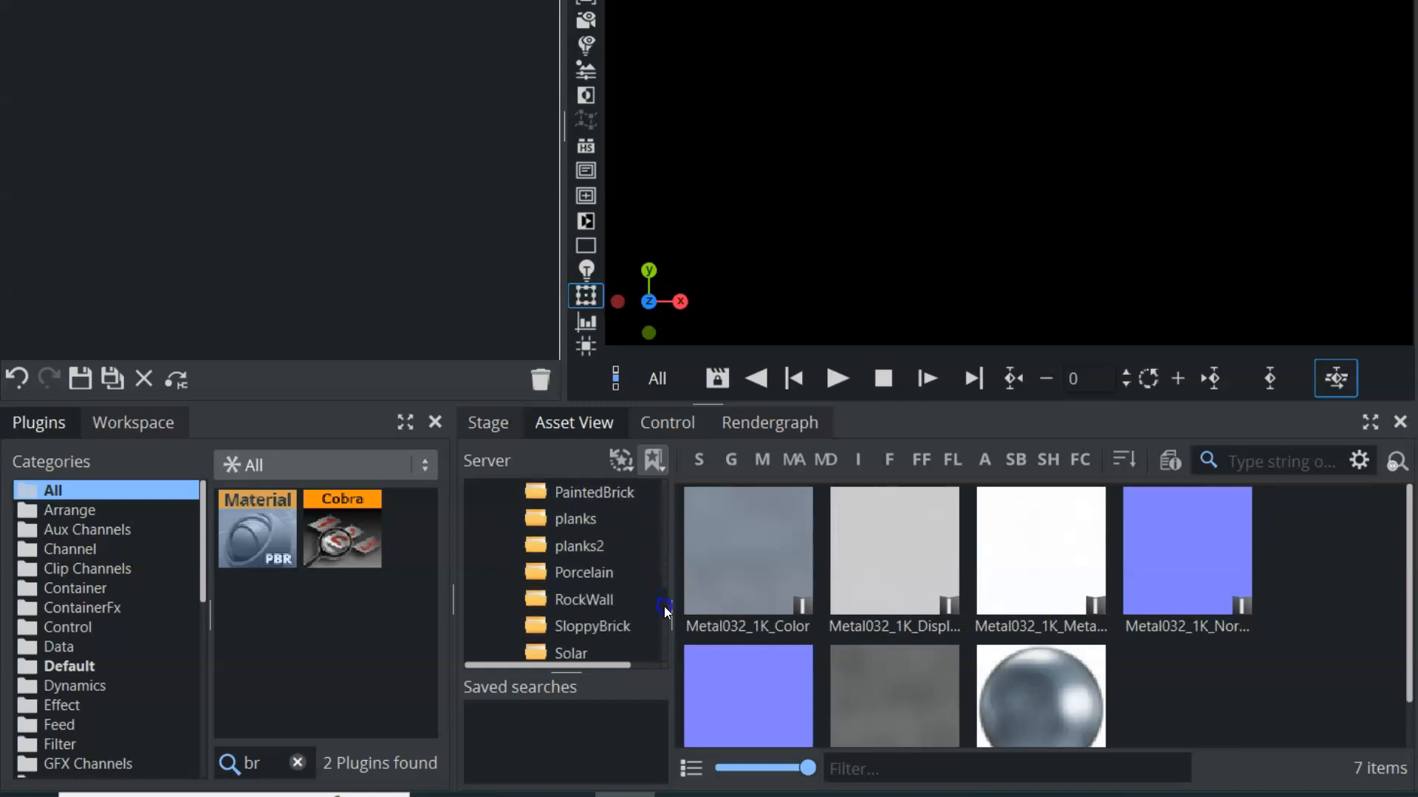
pyautogui.click(592, 600)
pyautogui.click(592, 625)
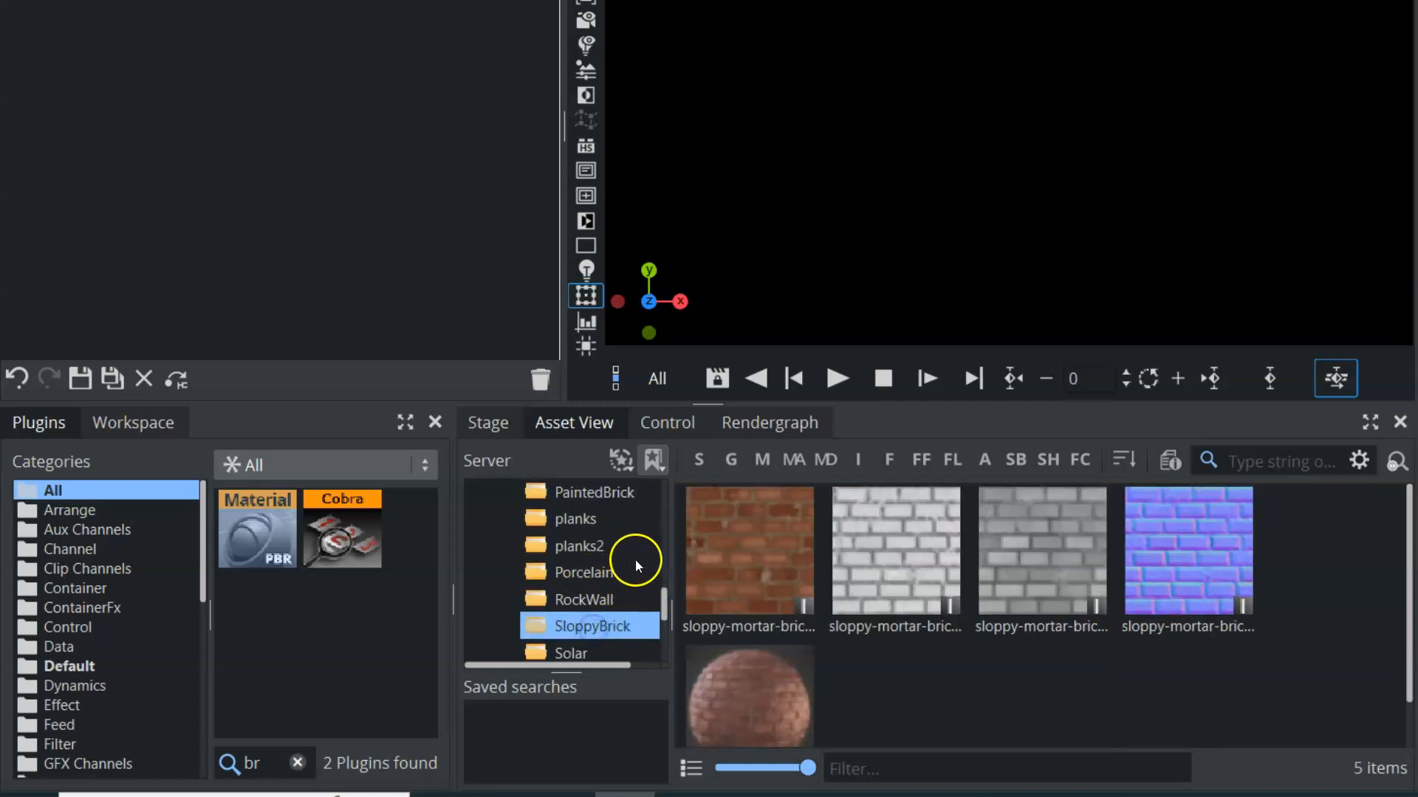
# Search the plugins for "ect" and add the Rectangle geometry to the empty scene tree
pyautogui.click(274, 466)
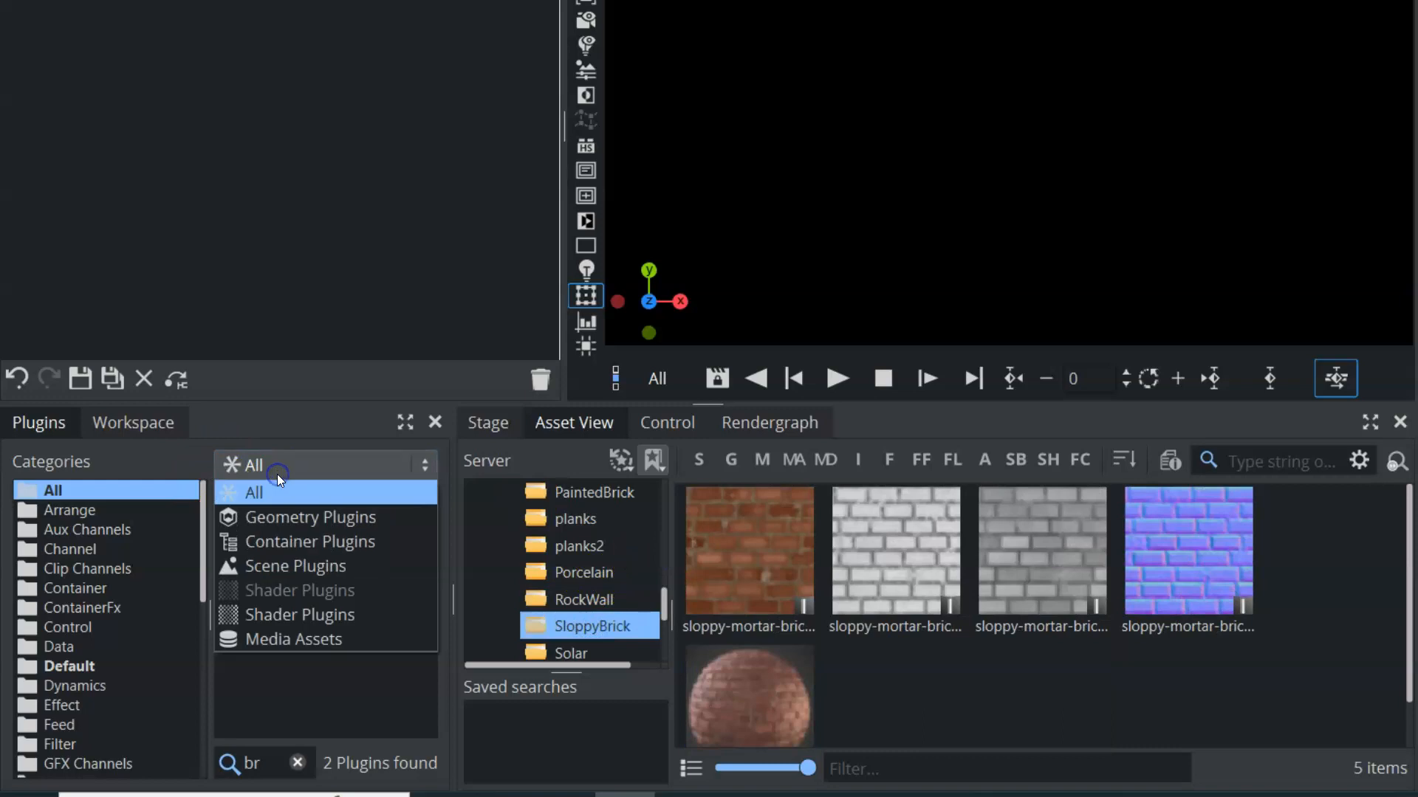
pyautogui.click(276, 517)
pyautogui.click(275, 764)
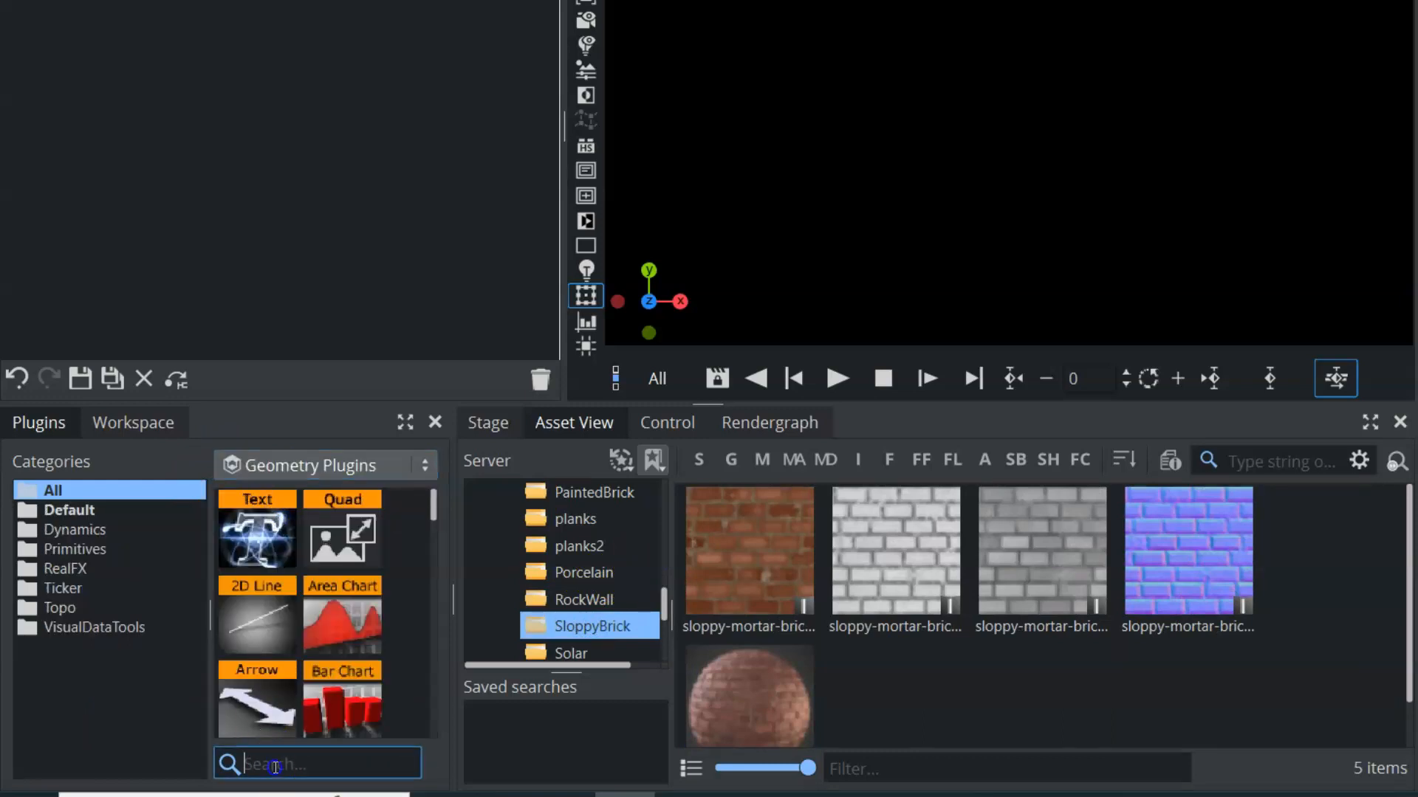
pyautogui.write('ec')
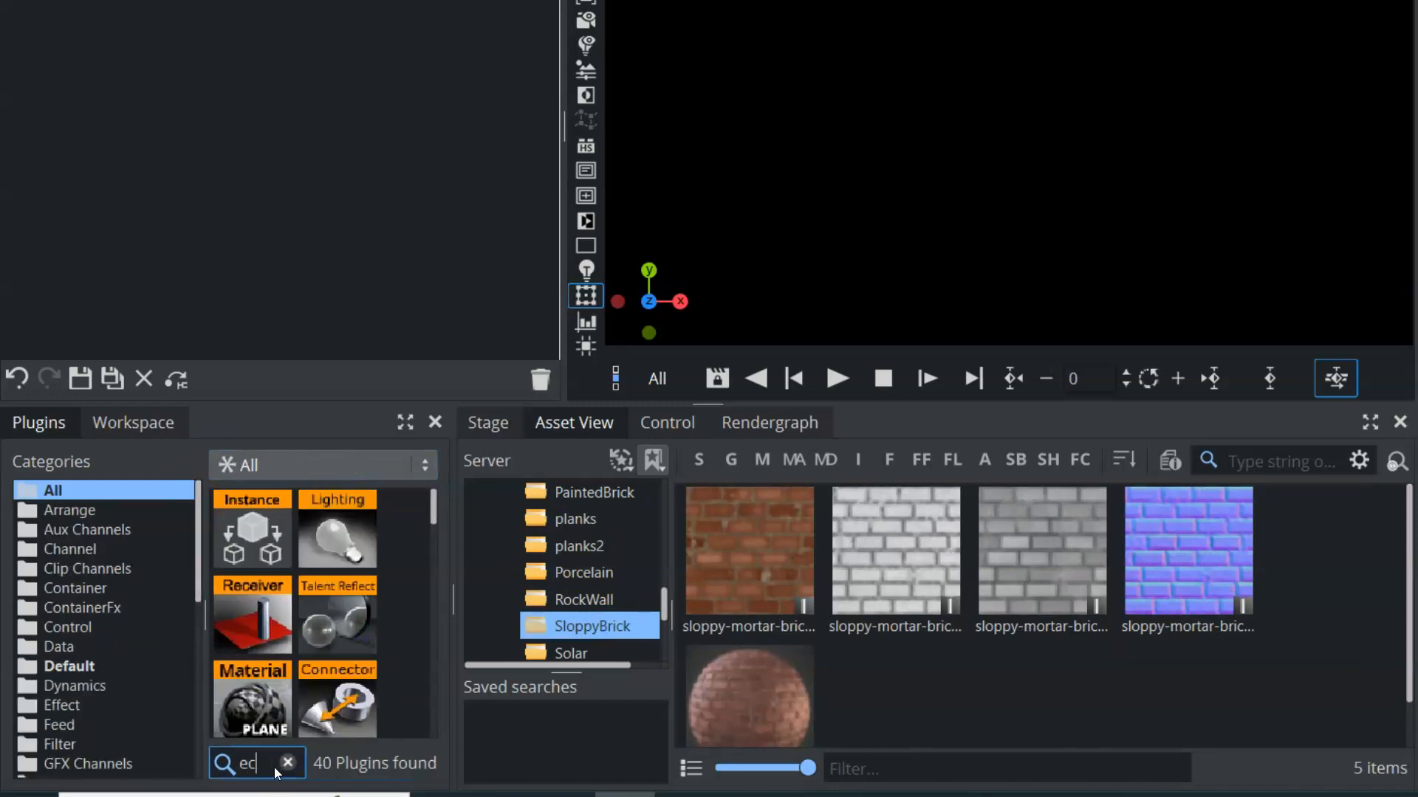
pyautogui.write('t')
pyautogui.moveTo(332, 716); pyautogui.dragTo(133, 82)
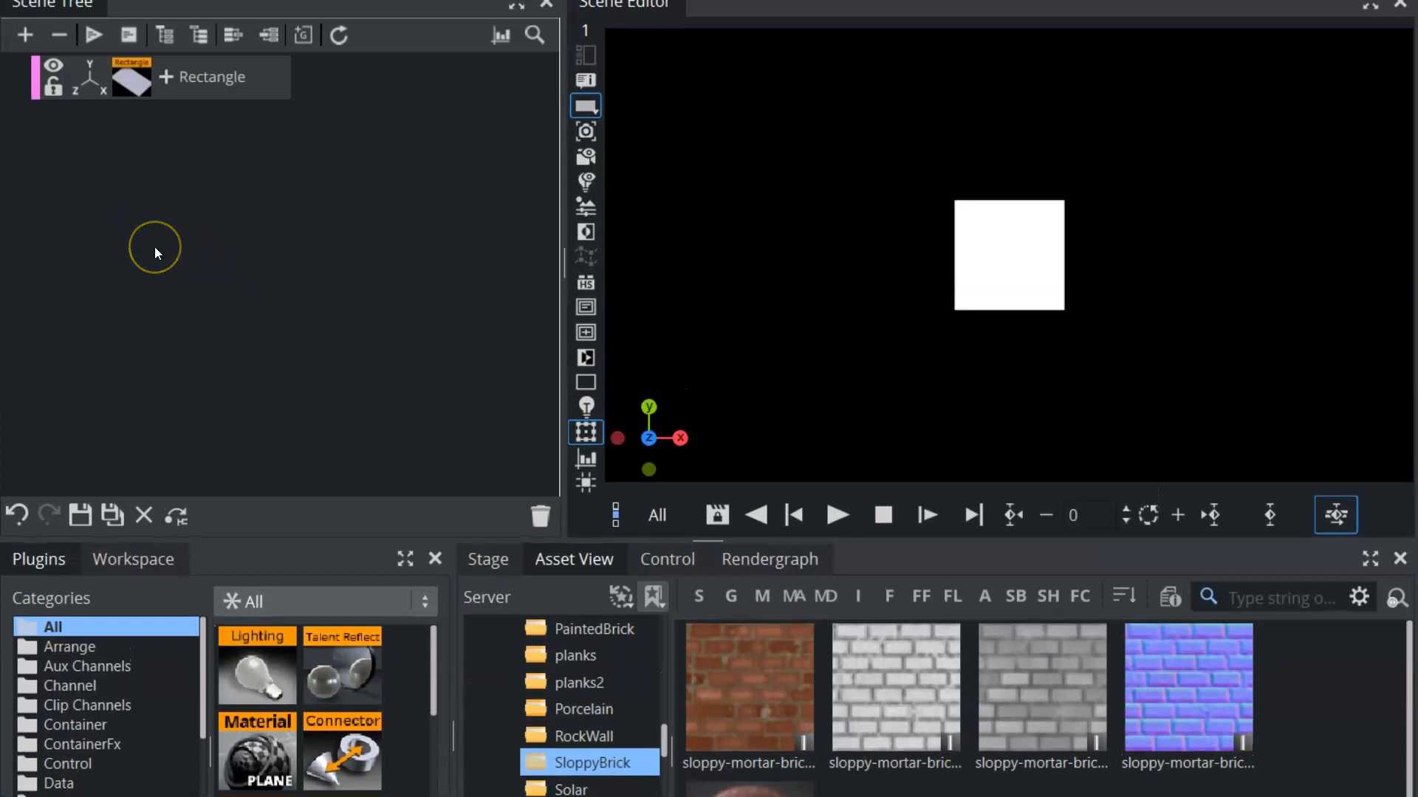
# Set the rectangle's width to 2000 and its height to 1000
pyautogui.click(139, 79)
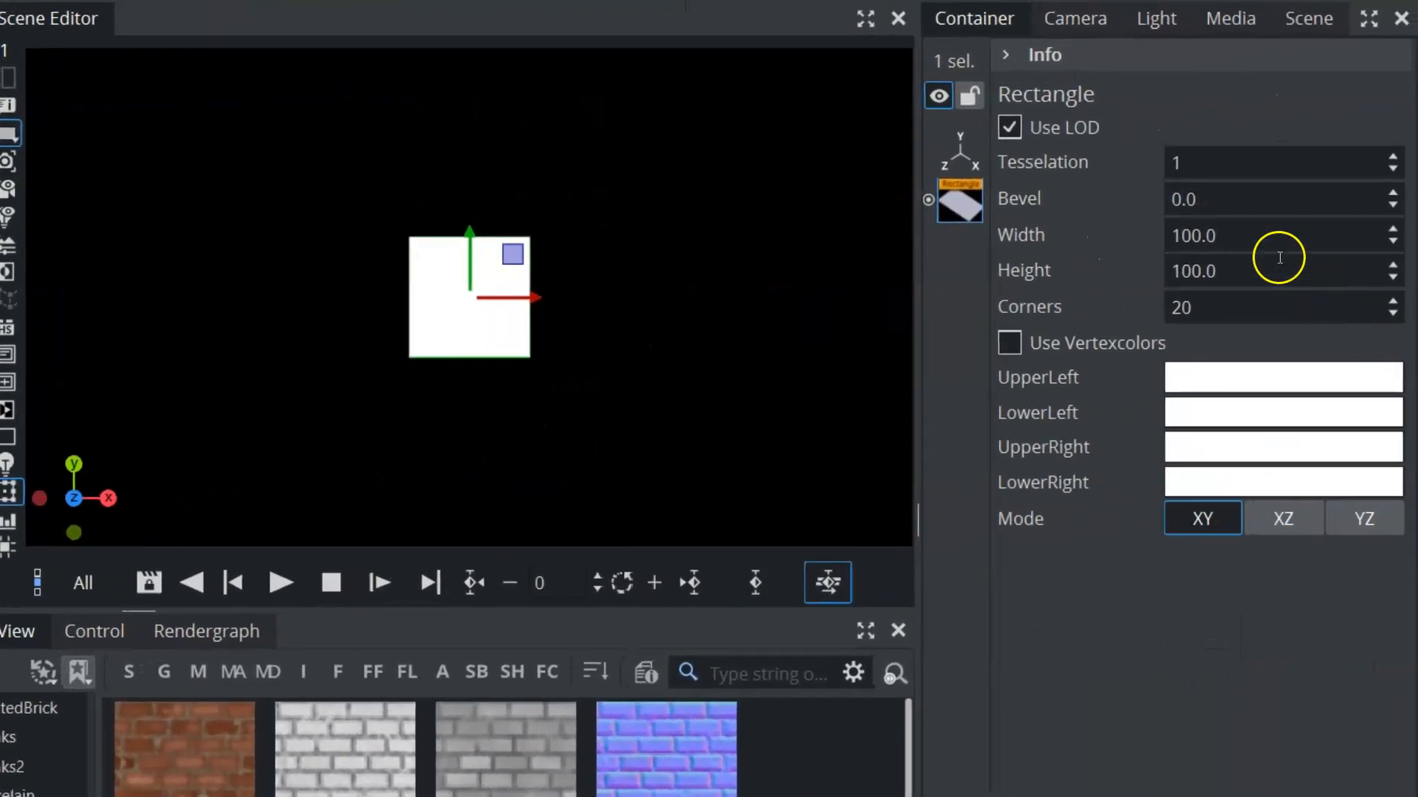
pyautogui.click(1253, 238)
pyautogui.write('2')
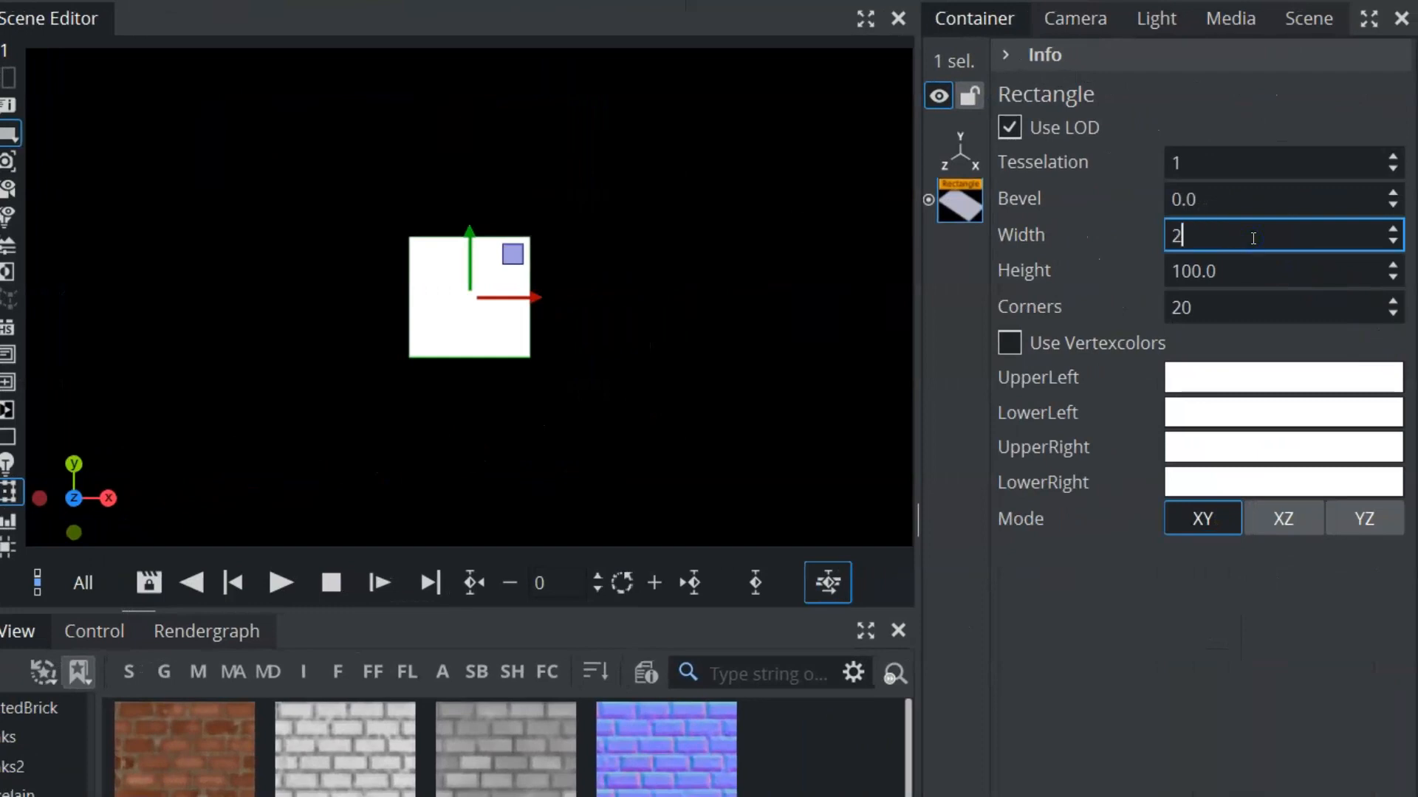
pyautogui.write('000')
pyautogui.click(1232, 277)
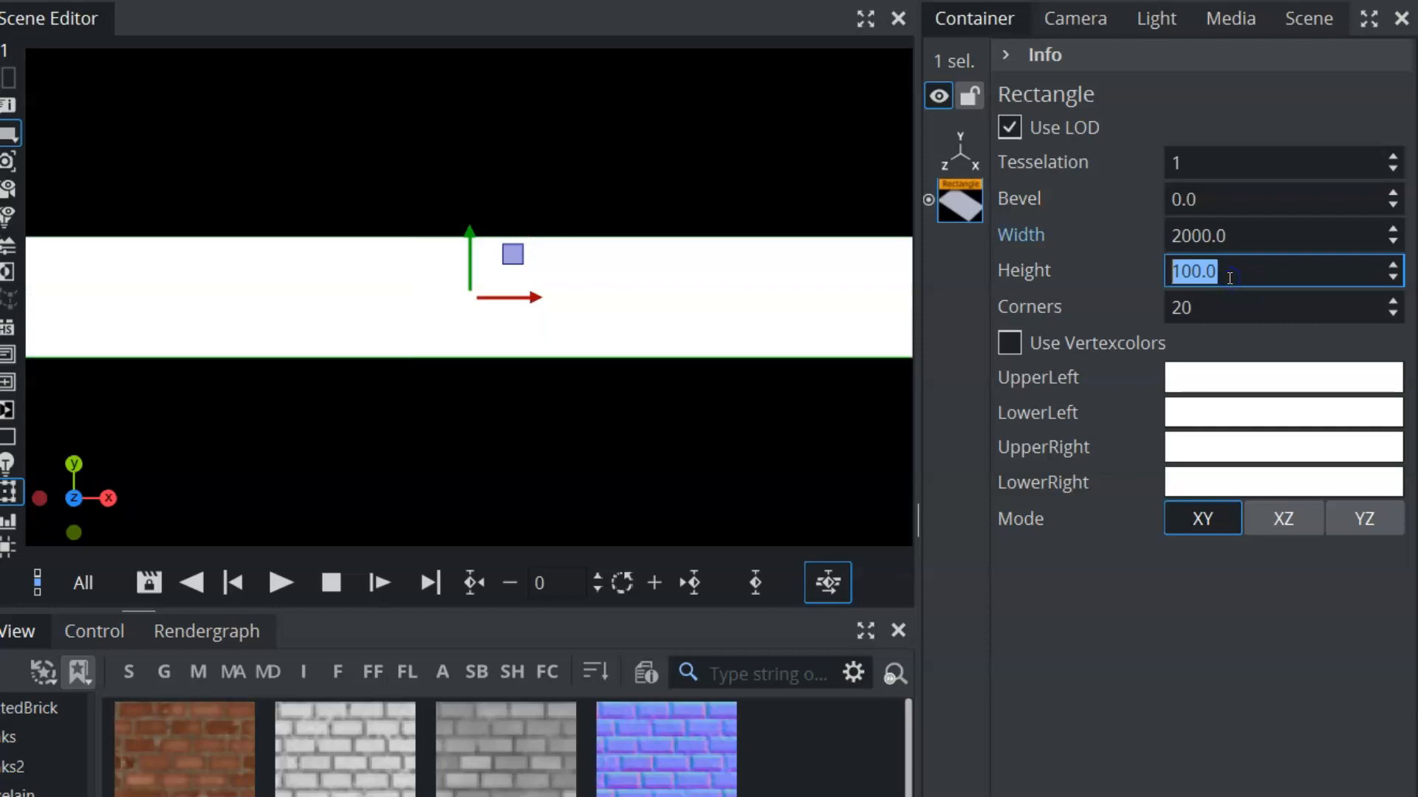
pyautogui.write('1000')
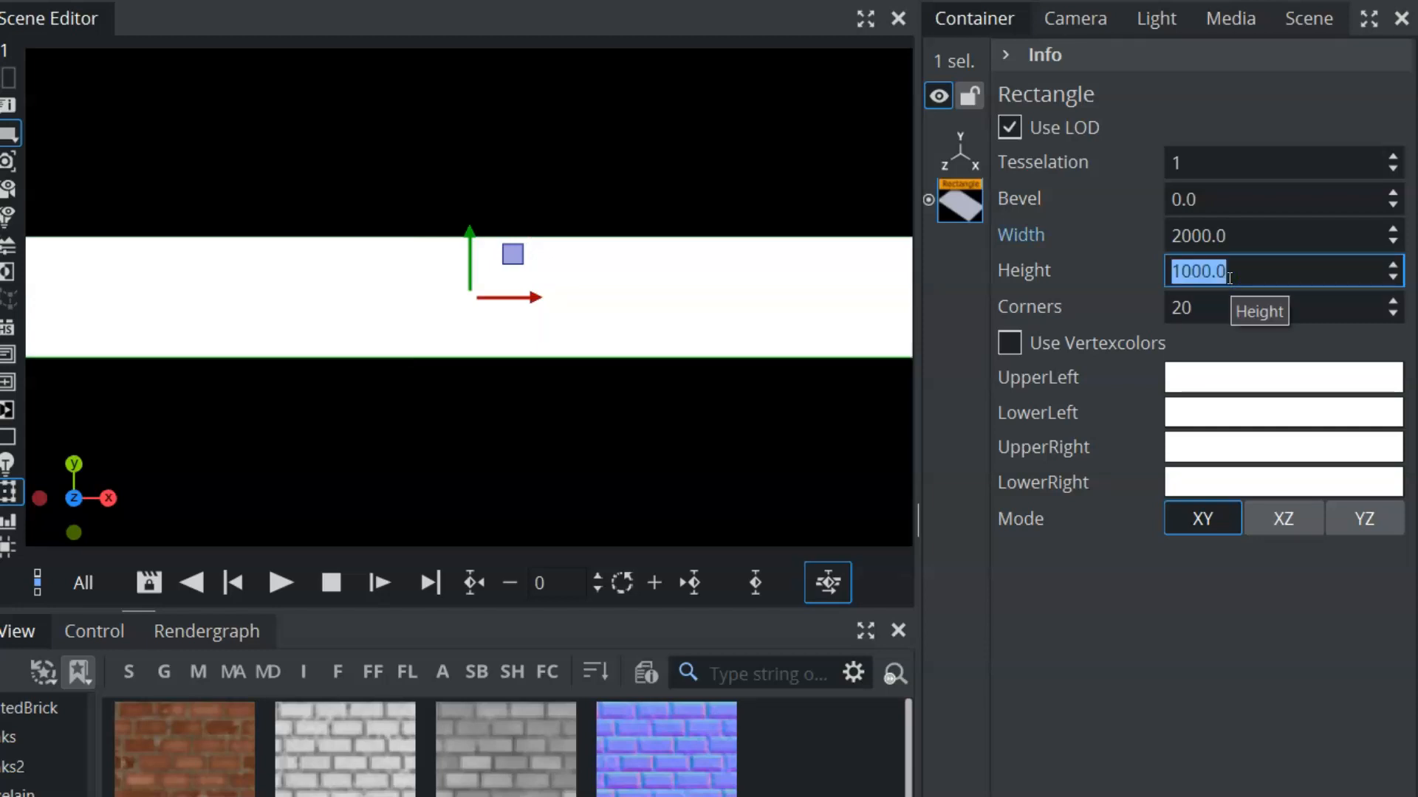
pyautogui.press('Return')
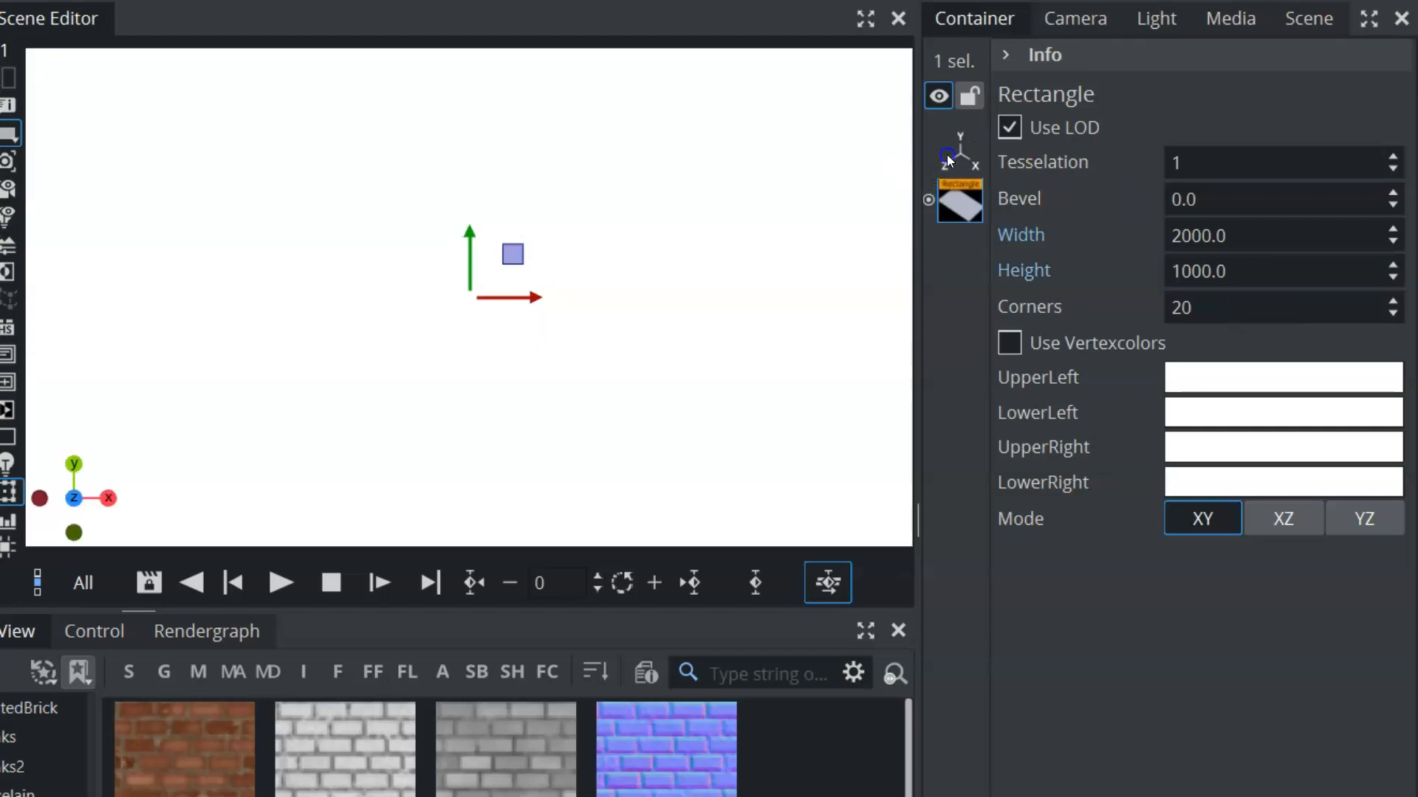
# Move the rectangle back from the camera to a Z position of -979
pyautogui.click(949, 160)
pyautogui.moveTo(1354, 180); pyautogui.dragTo(42, 242)
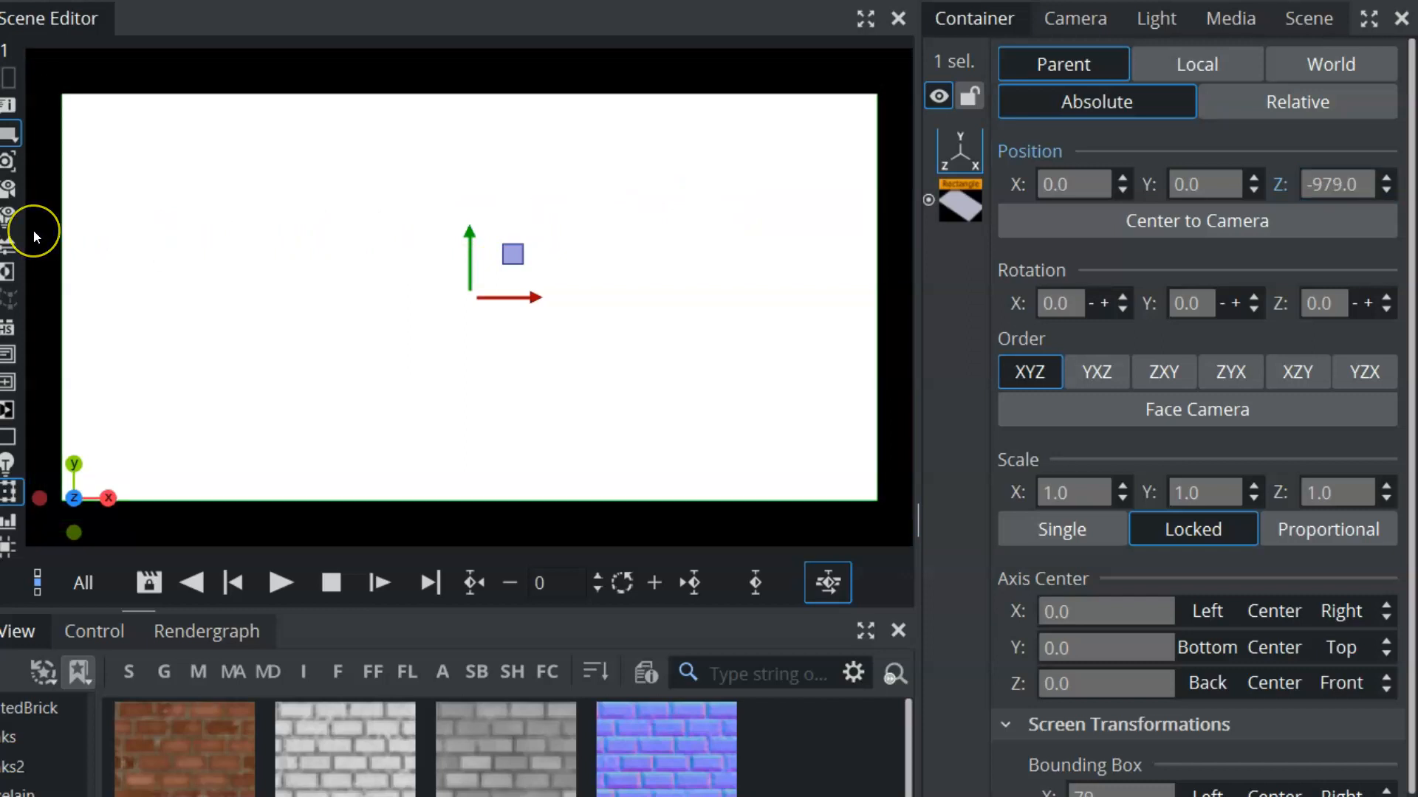
pyautogui.click(1335, 185)
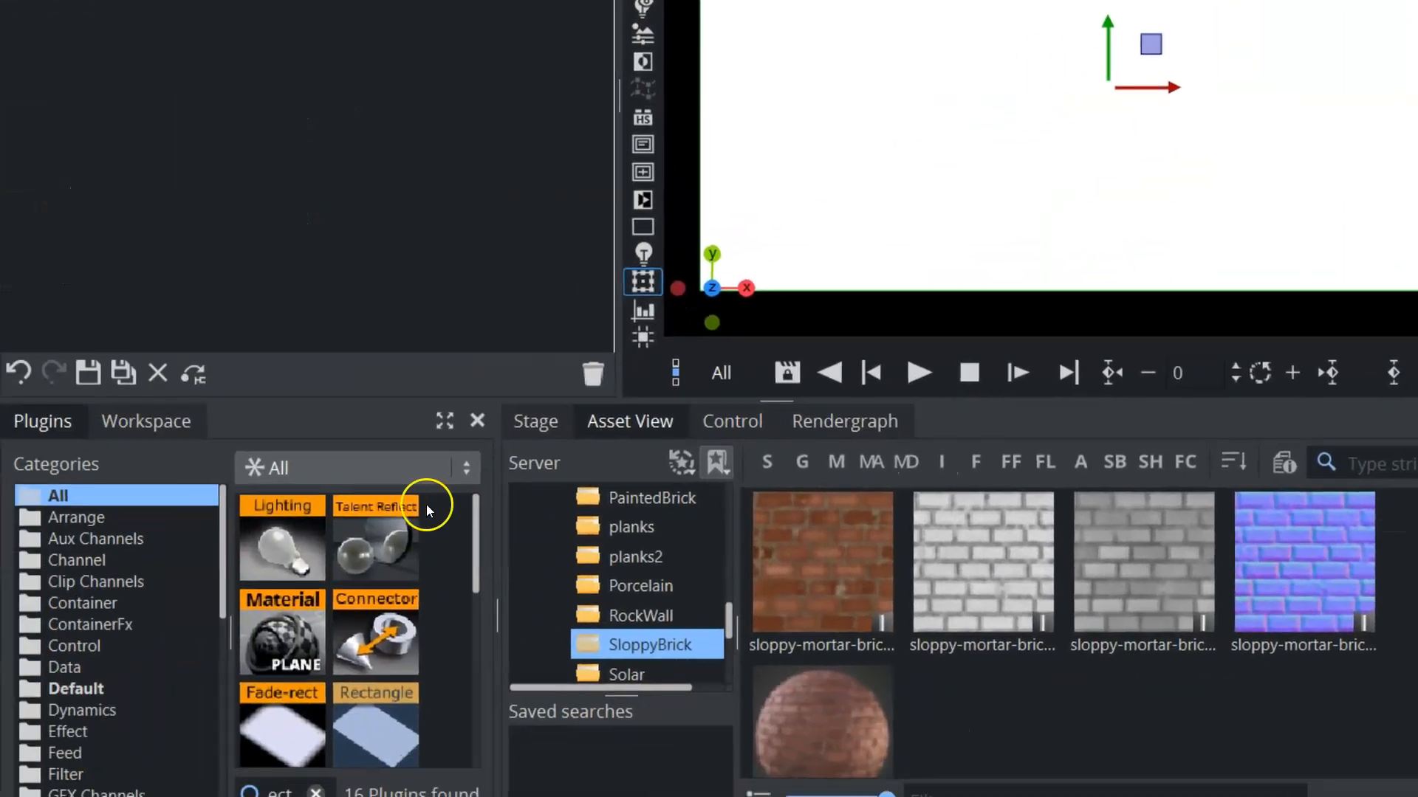
# Search the plugins for "br" and apply the PBR material to the rectangle in the scene tree
pyautogui.click(277, 475)
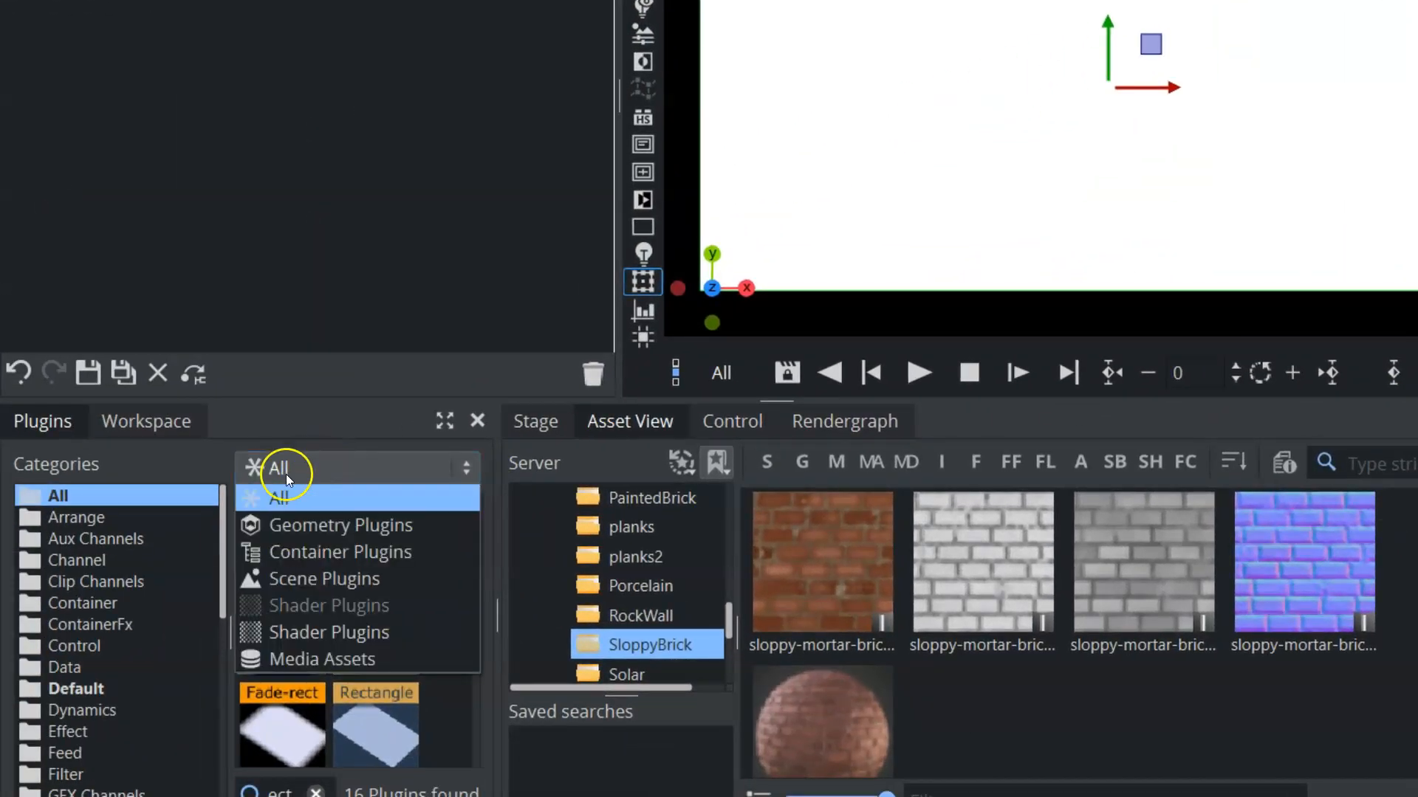
pyautogui.click(325, 551)
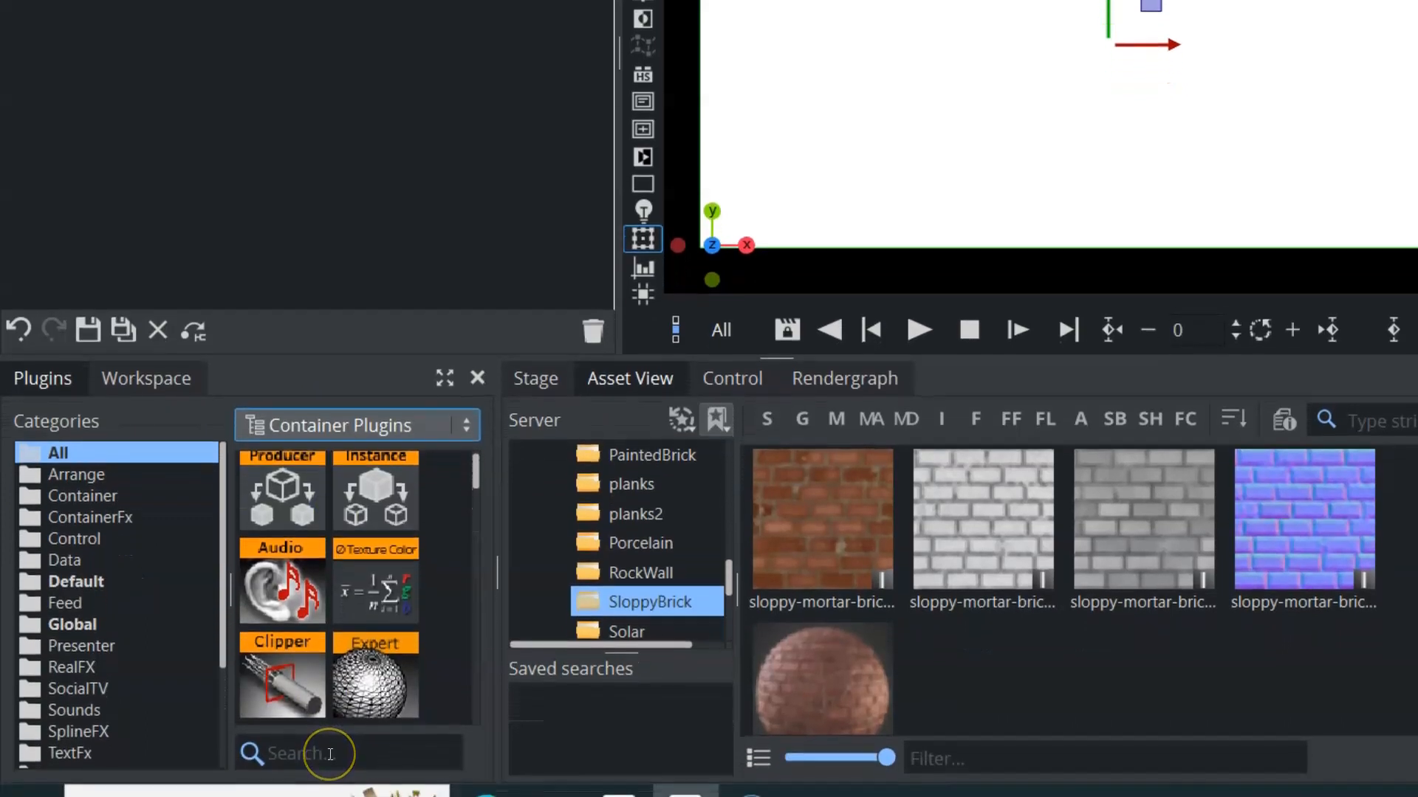
pyautogui.click(329, 751)
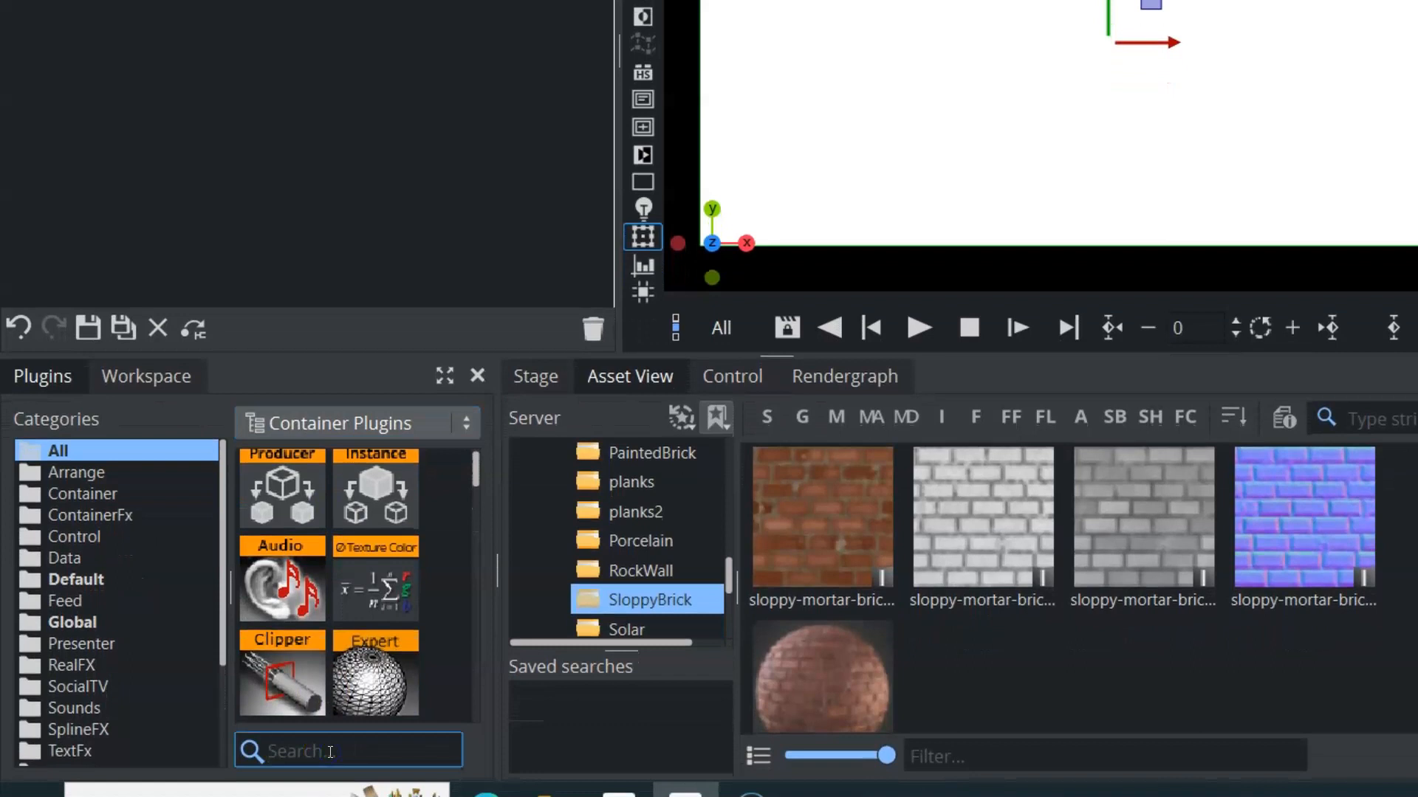
pyautogui.write('b')
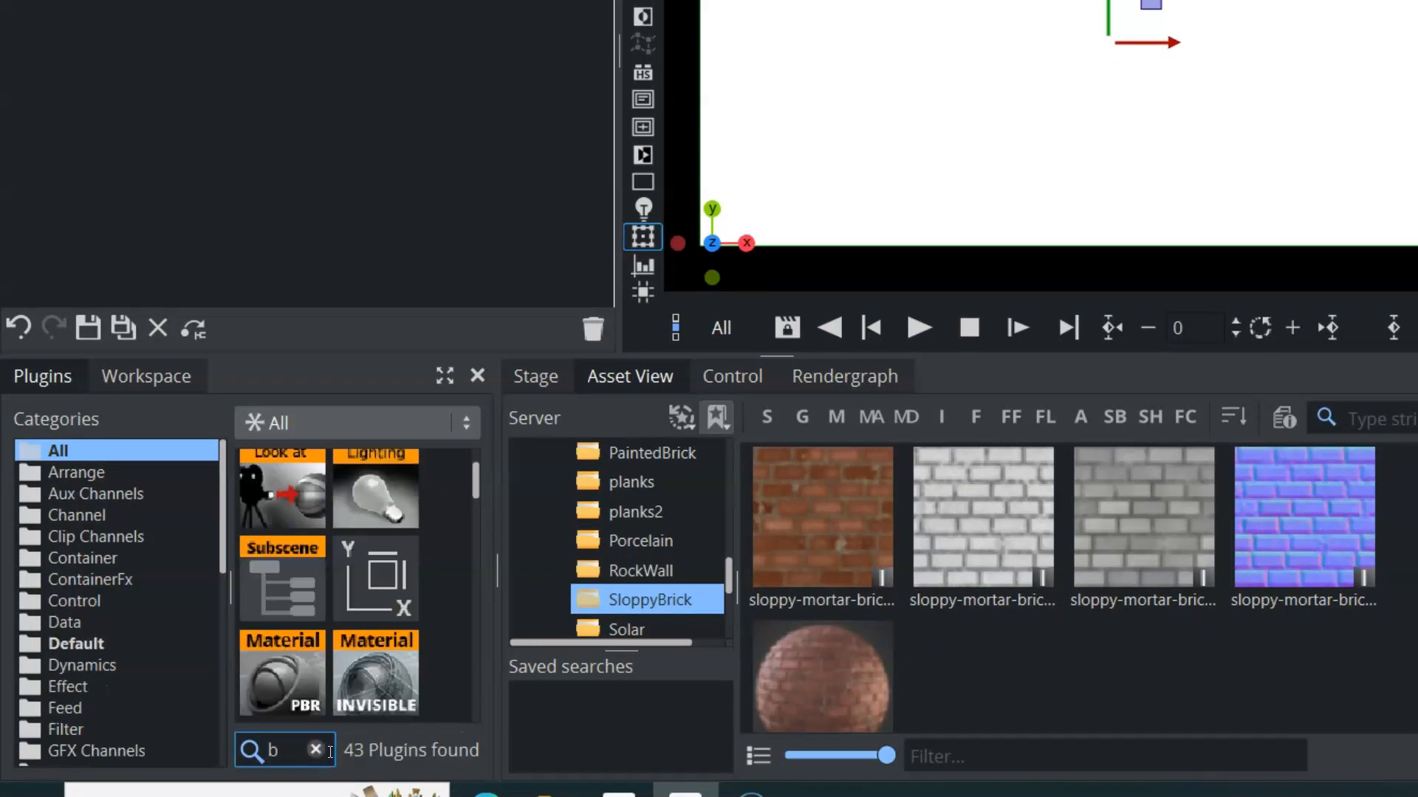
pyautogui.write('r')
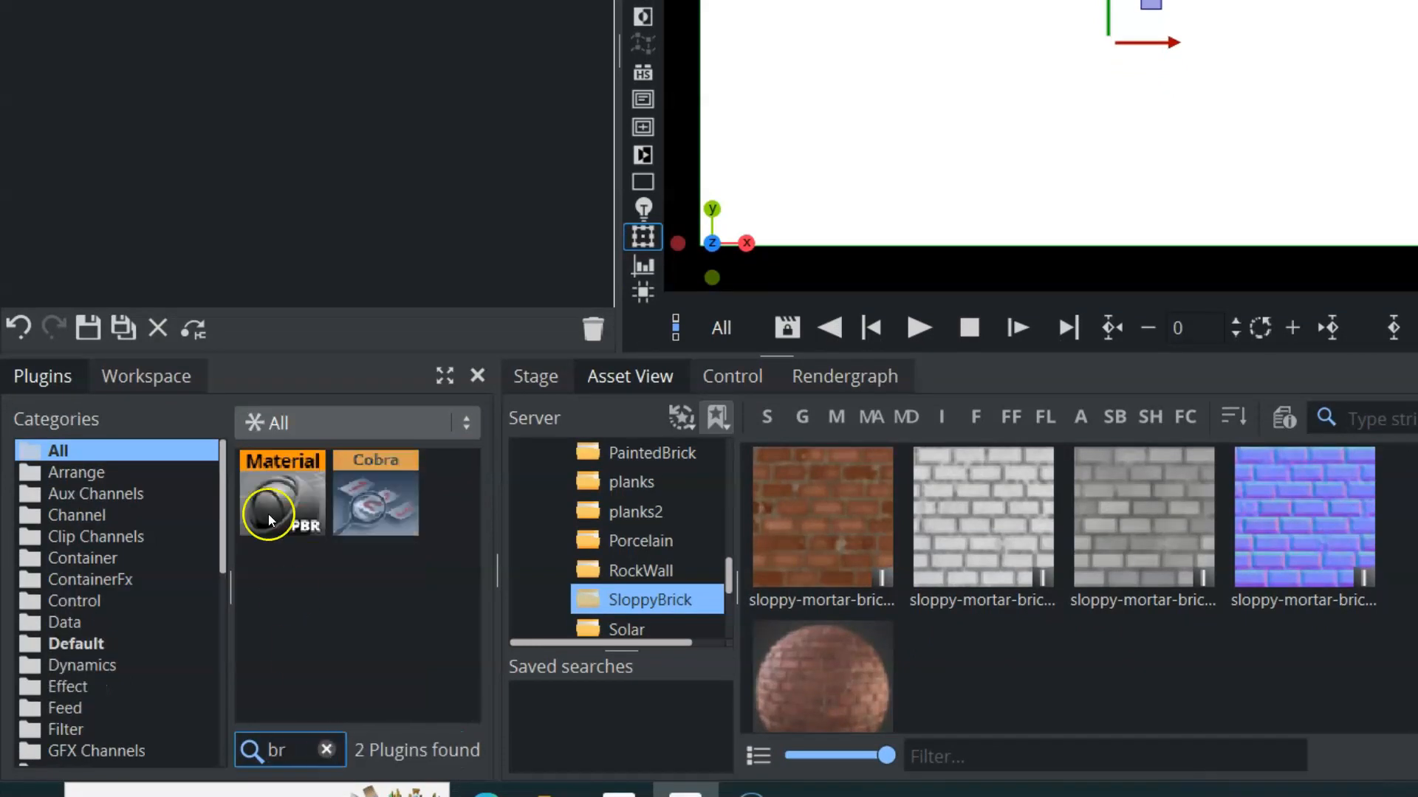
pyautogui.moveTo(268, 502); pyautogui.dragTo(223, 0)
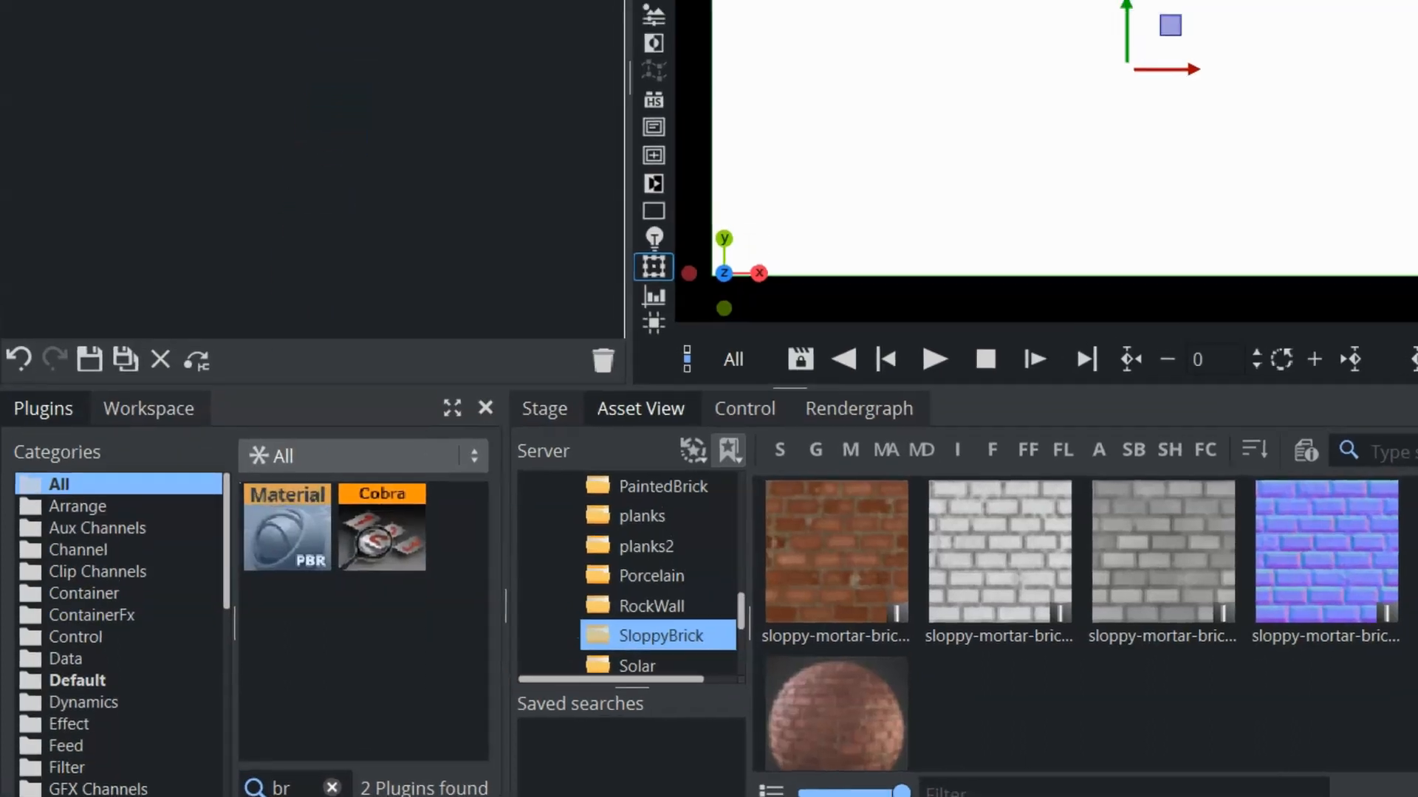
pyautogui.moveTo(266, 112); pyautogui.dragTo(252, 122)
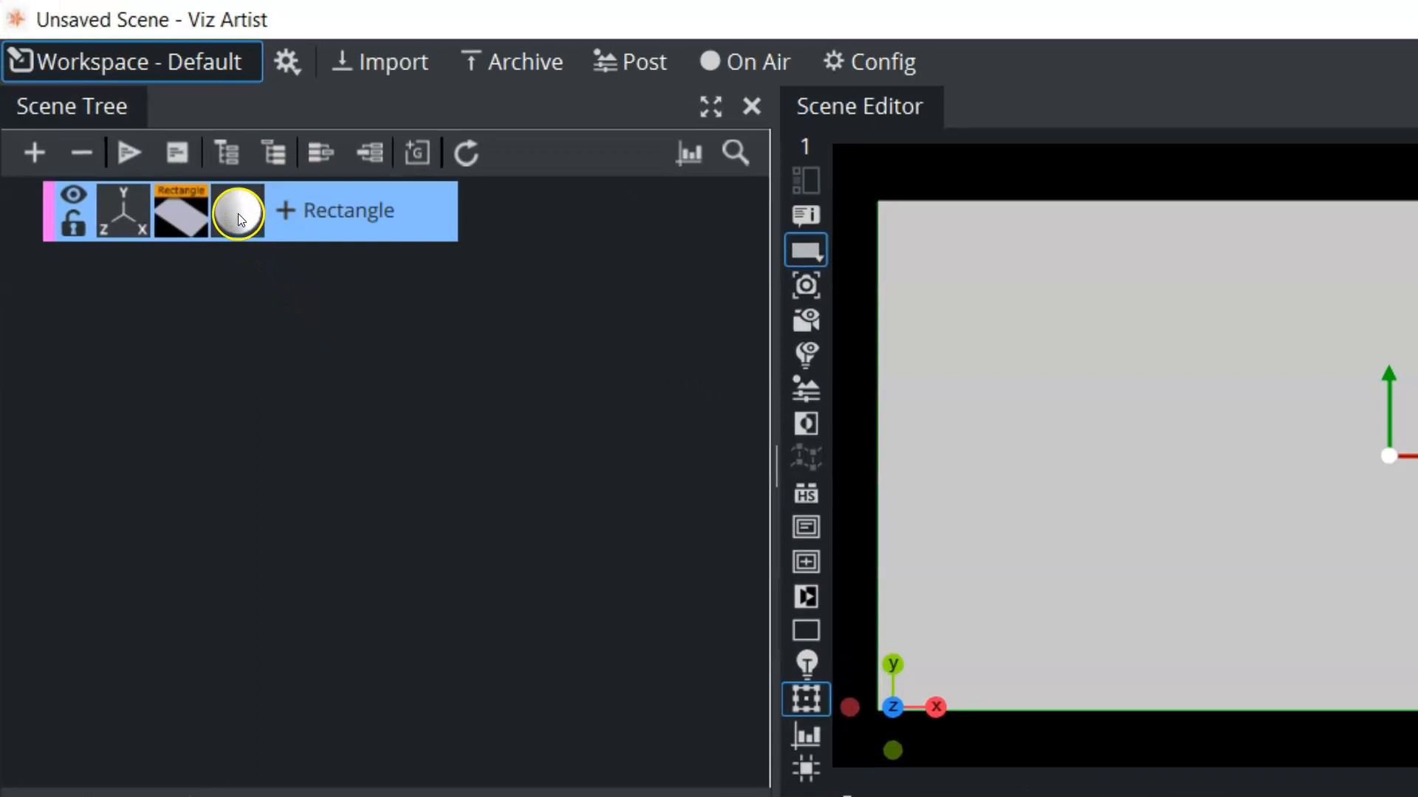
# Open the rectangle's material settings and assign the red sloppy-mortar brick texture from the SloppyBrick folder as its Color map
pyautogui.click(238, 213)
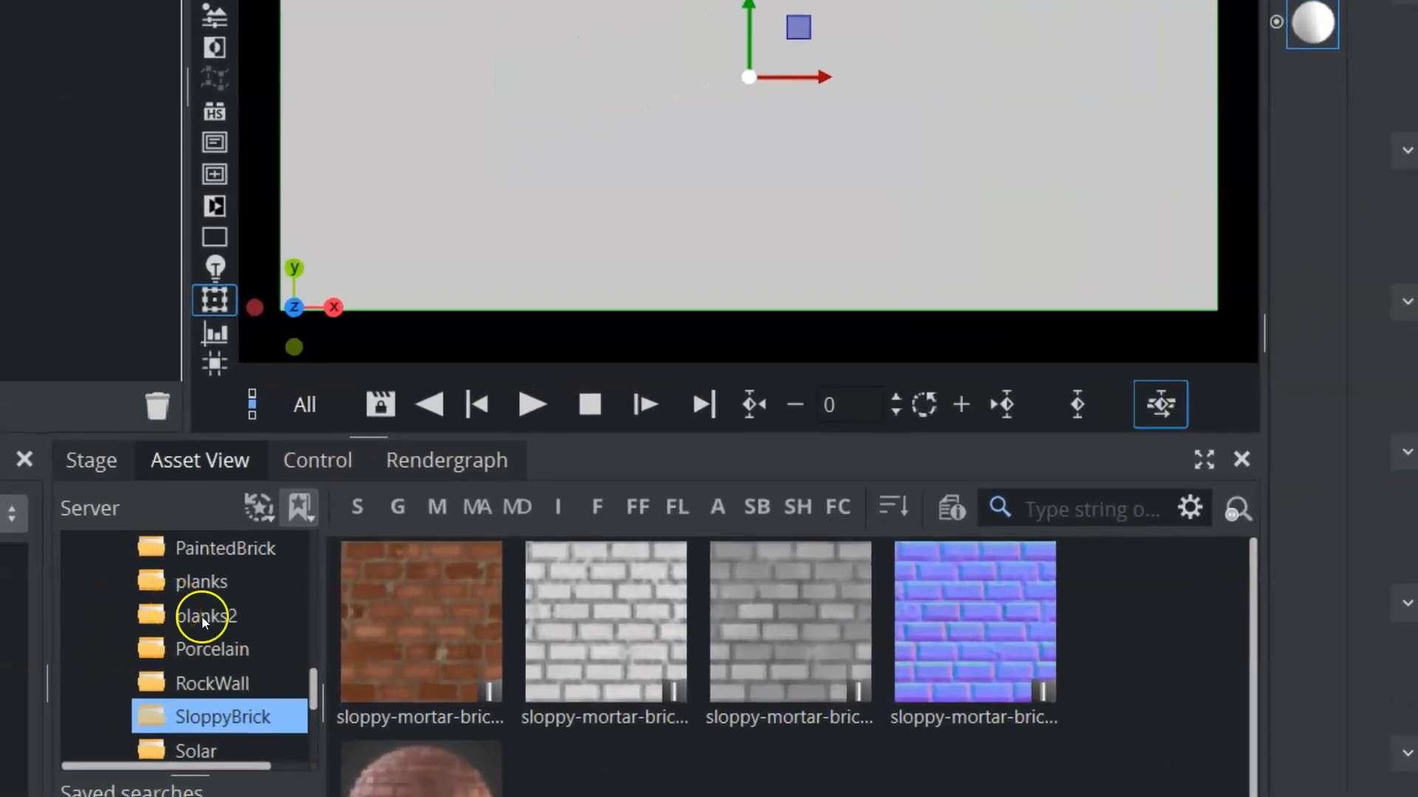
pyautogui.click(45, 573)
pyautogui.click(207, 653)
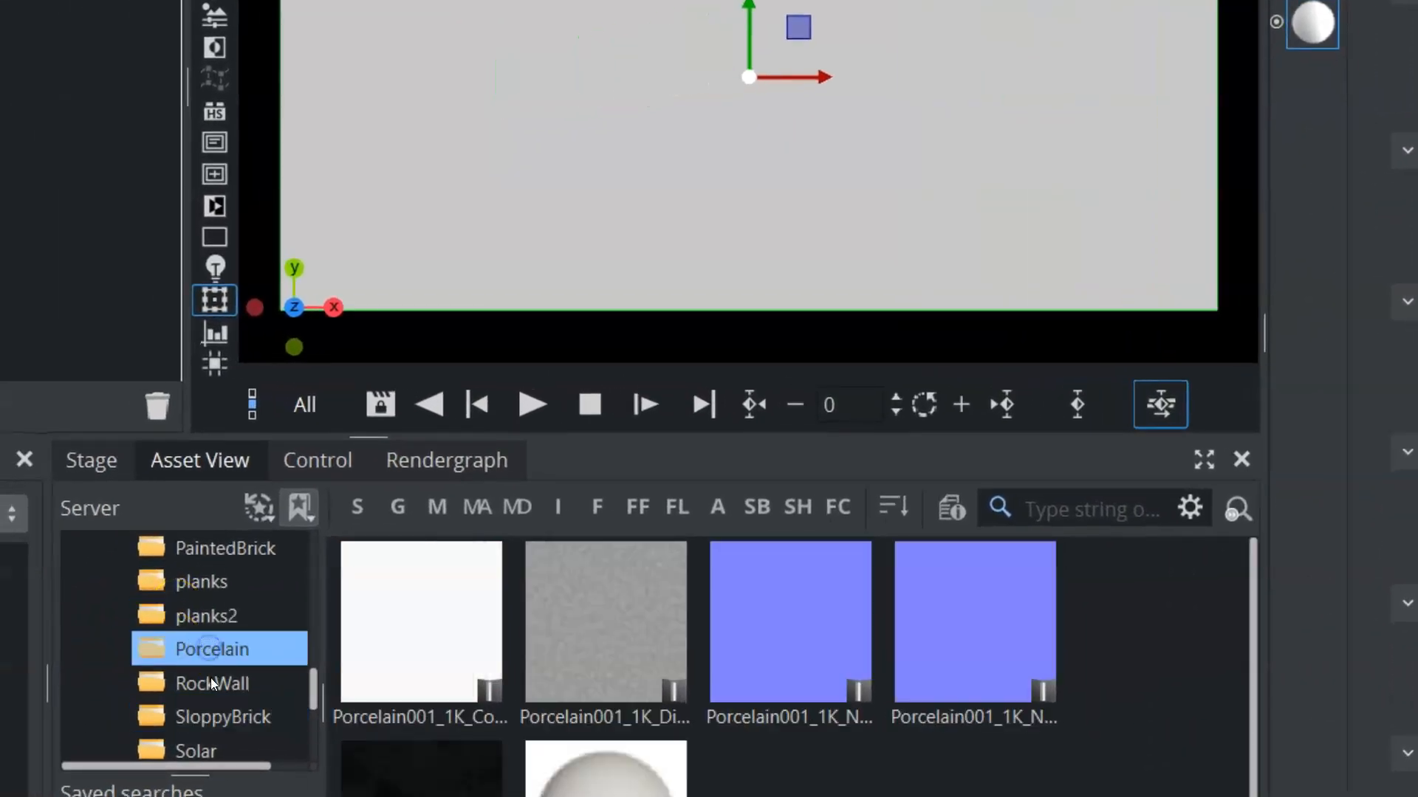
pyautogui.click(211, 681)
pyautogui.click(220, 713)
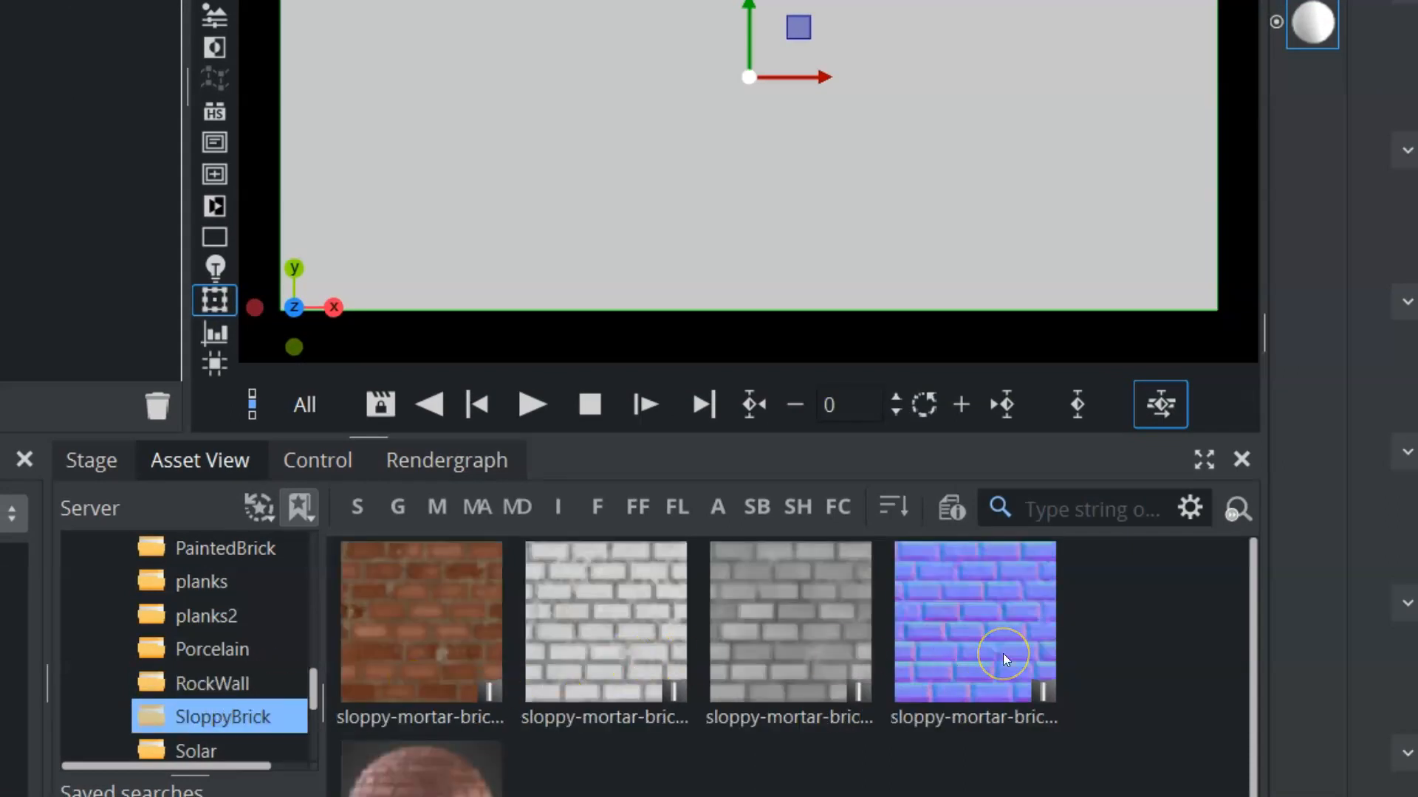
pyautogui.moveTo(414, 665); pyautogui.dragTo(1417, 97)
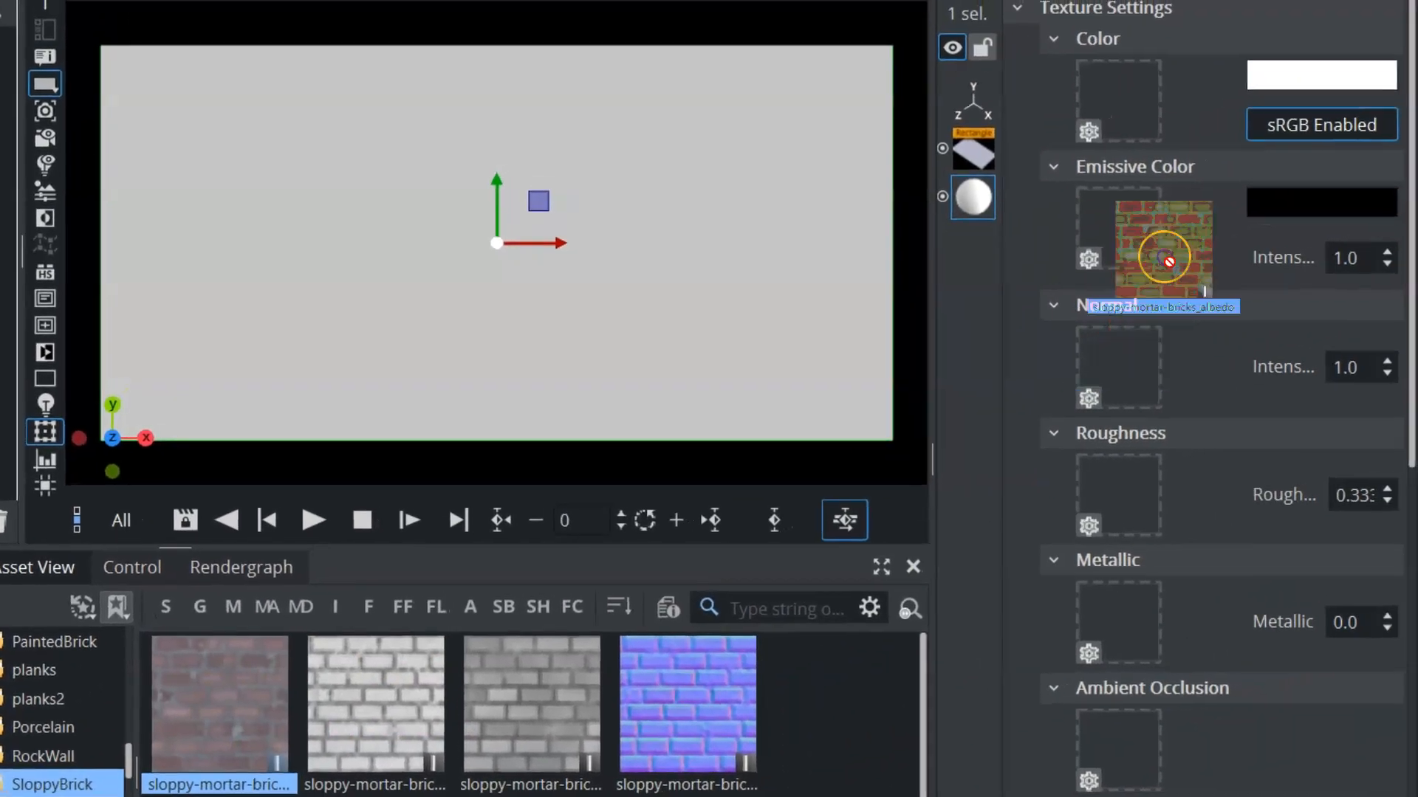
pyautogui.moveTo(1165, 258); pyautogui.dragTo(1119, 100)
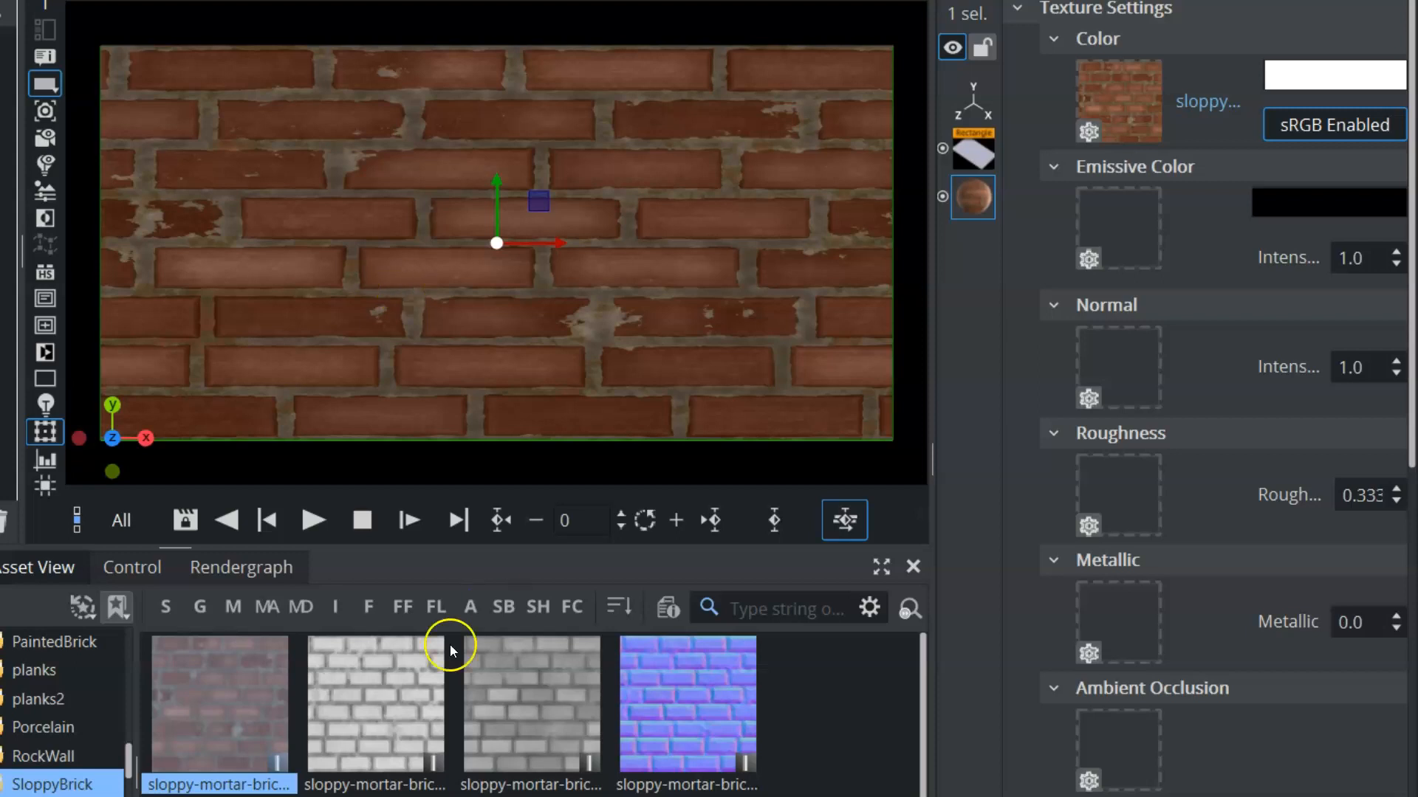
# Assign the matching sloppy-mortar brick textures to the material's Ambient Occlusion, Height and Normal maps
pyautogui.moveTo(366, 720); pyautogui.dragTo(1122, 743)
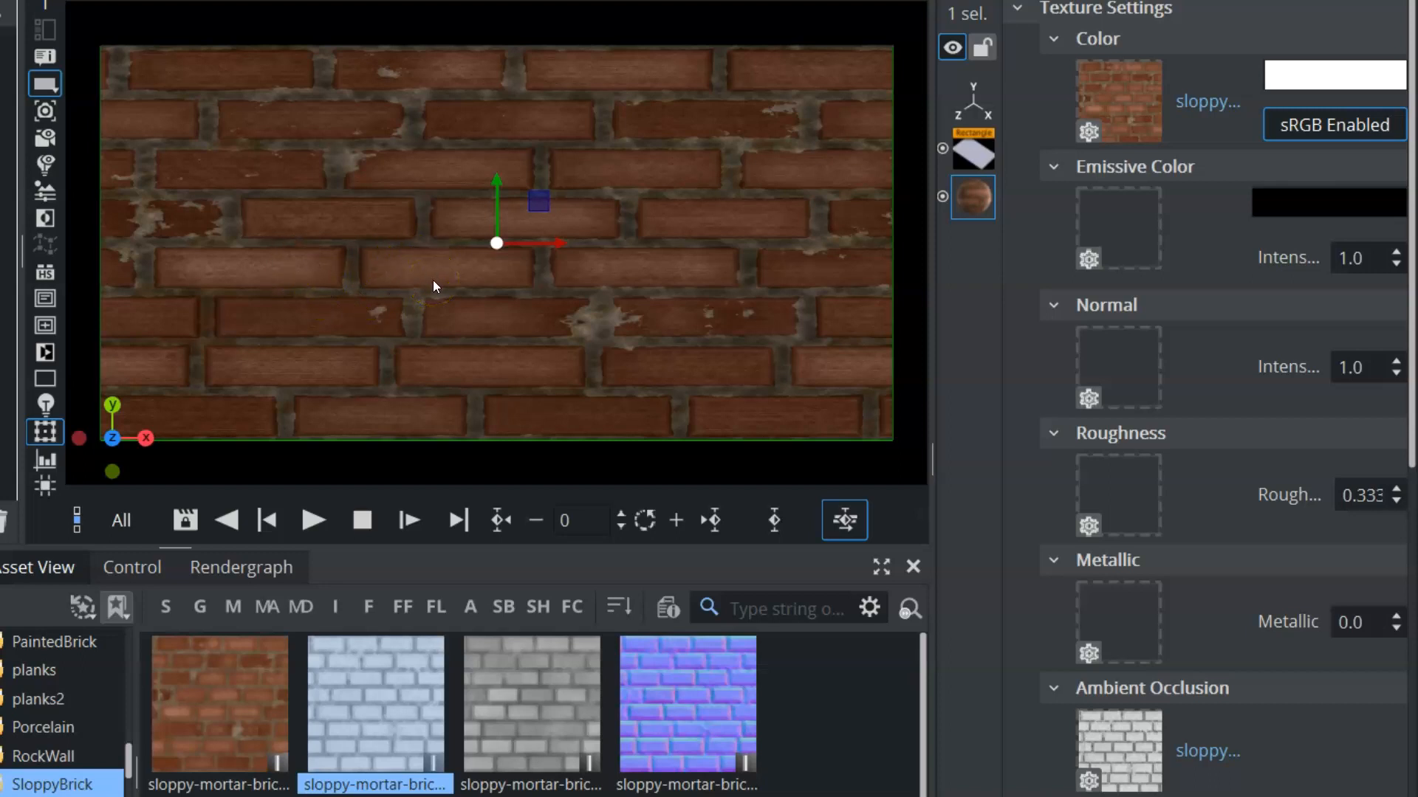
pyautogui.moveTo(531, 701); pyautogui.dragTo(1130, 796)
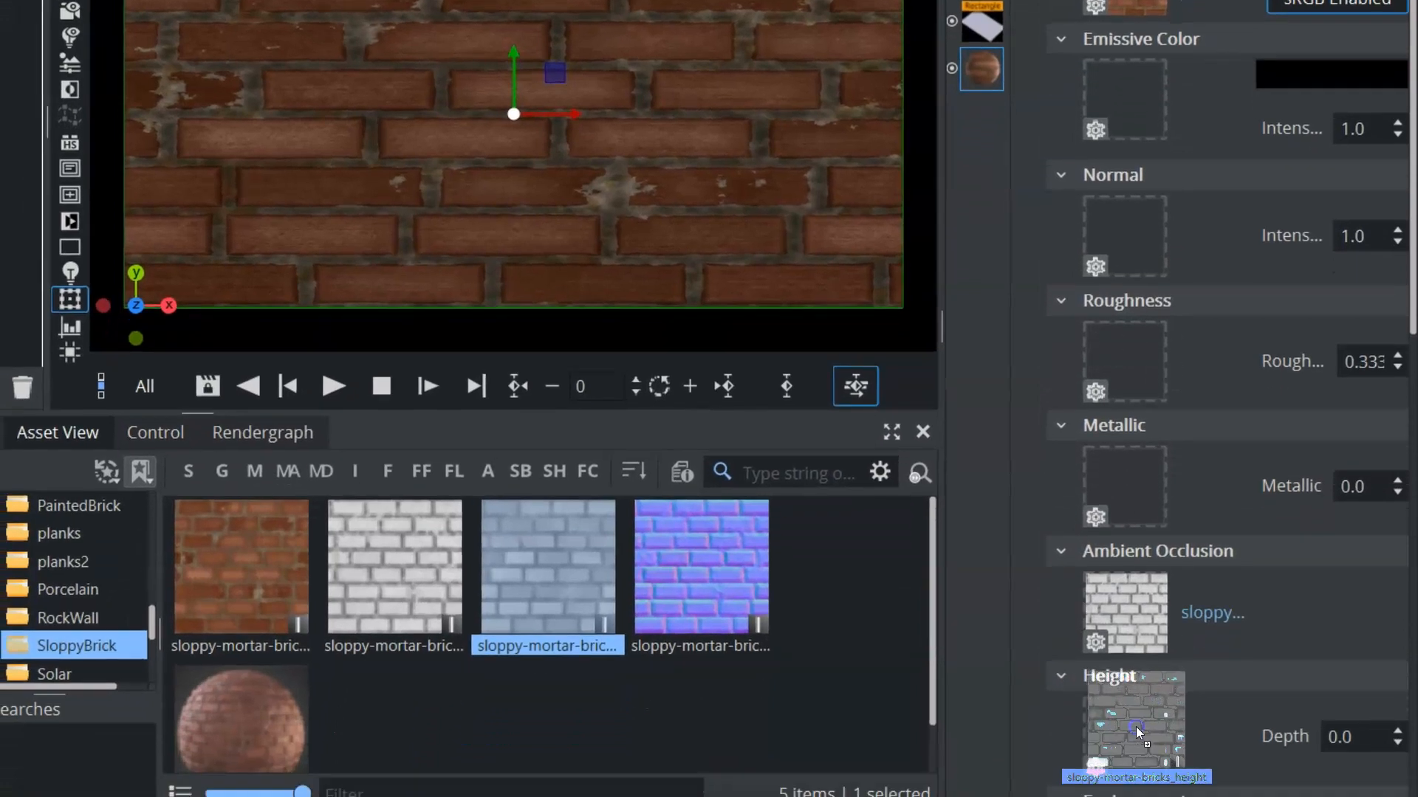
pyautogui.moveTo(1136, 727); pyautogui.dragTo(1135, 728)
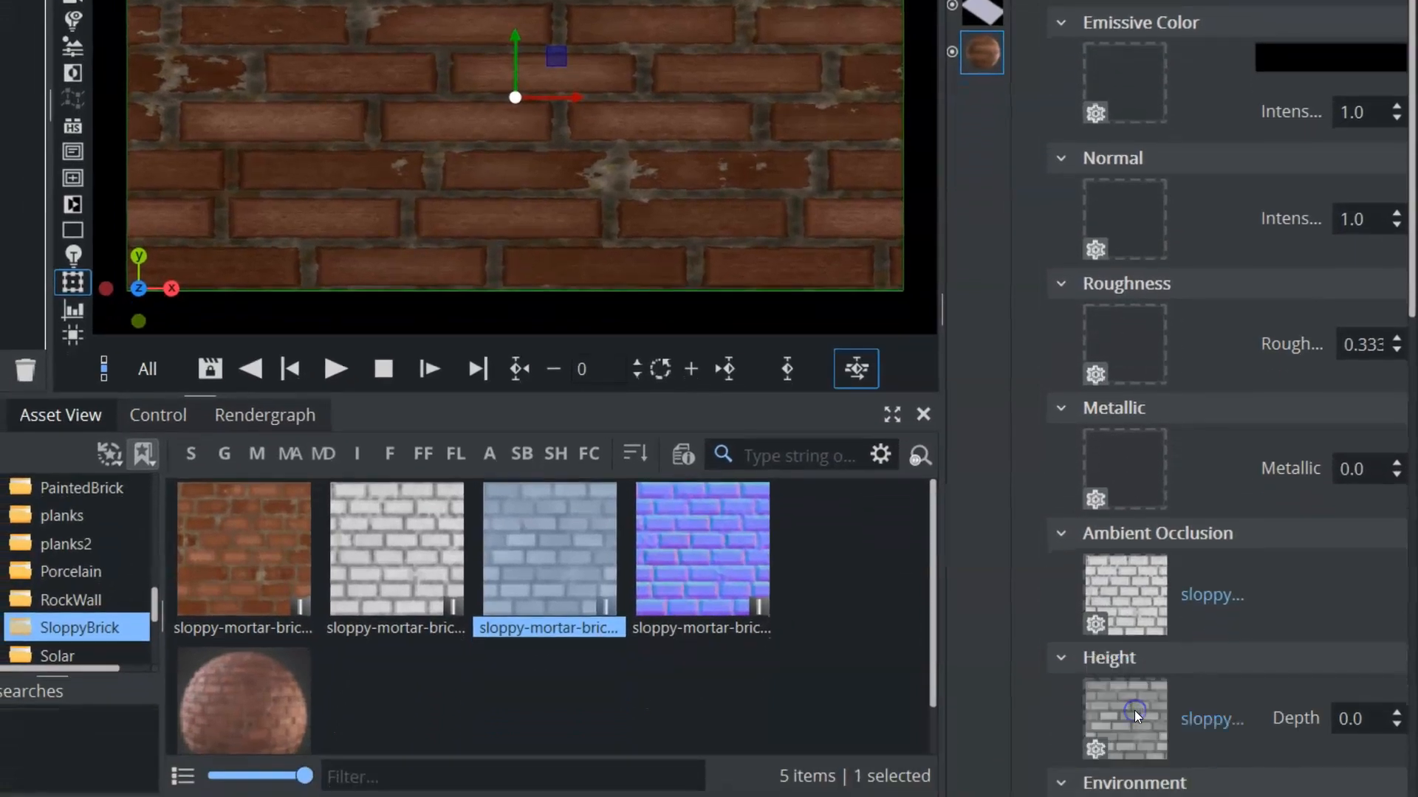
pyautogui.moveTo(714, 555); pyautogui.dragTo(1128, 210)
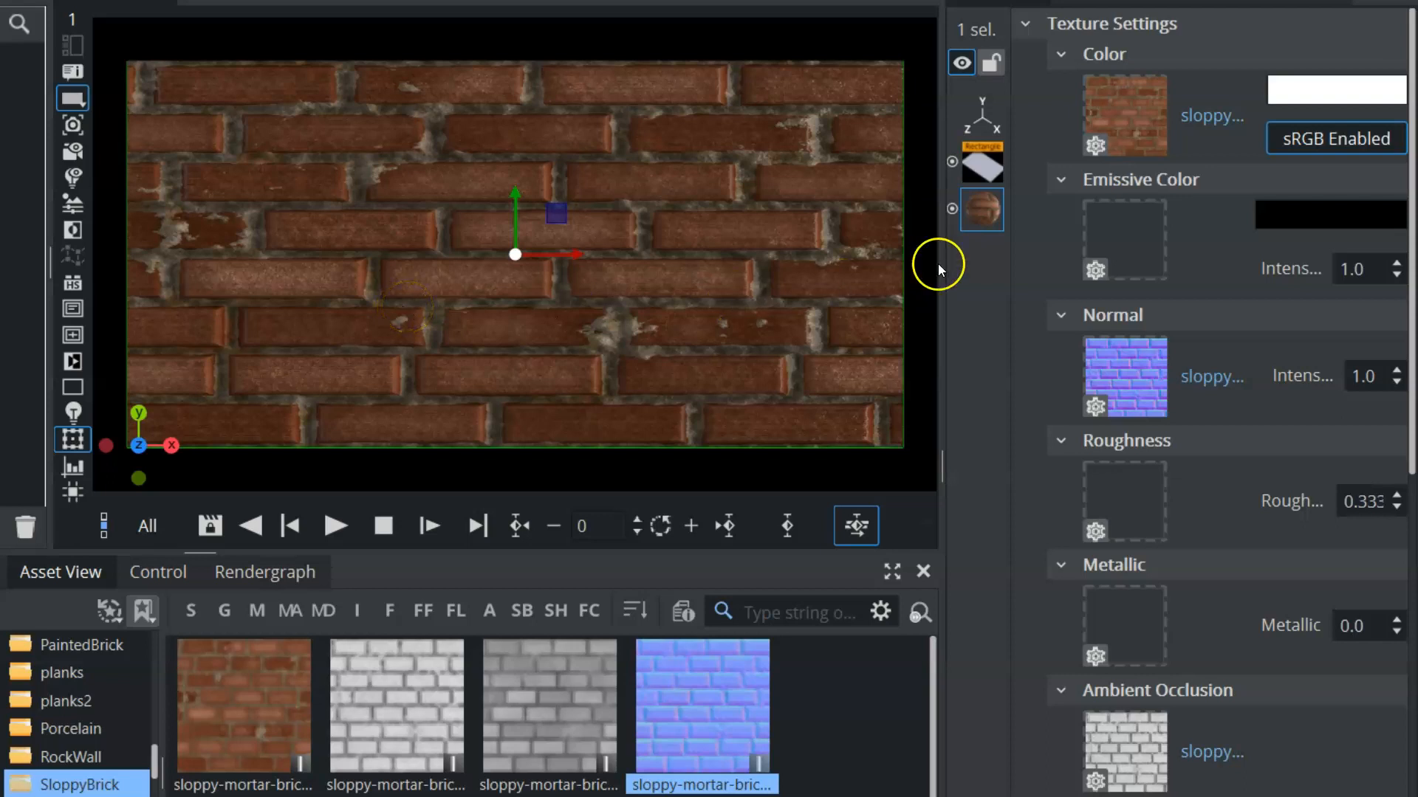
# Raise the brick material's locked texture scaling factors so the bricks tile noticeably smaller, and shift the U offset to -0.01
pyautogui.scroll(-5, 1307, 688)
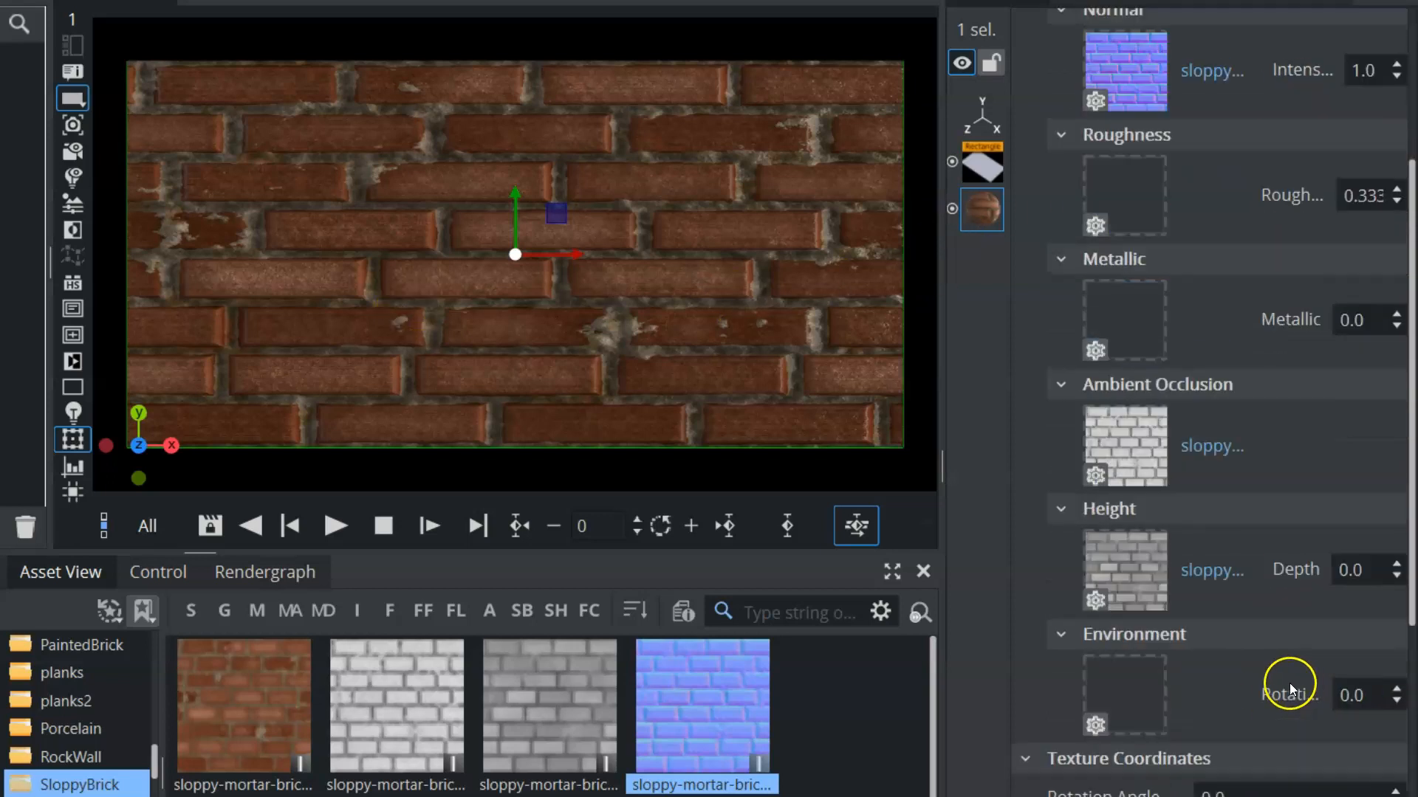
pyautogui.scroll(-1, 1284, 685)
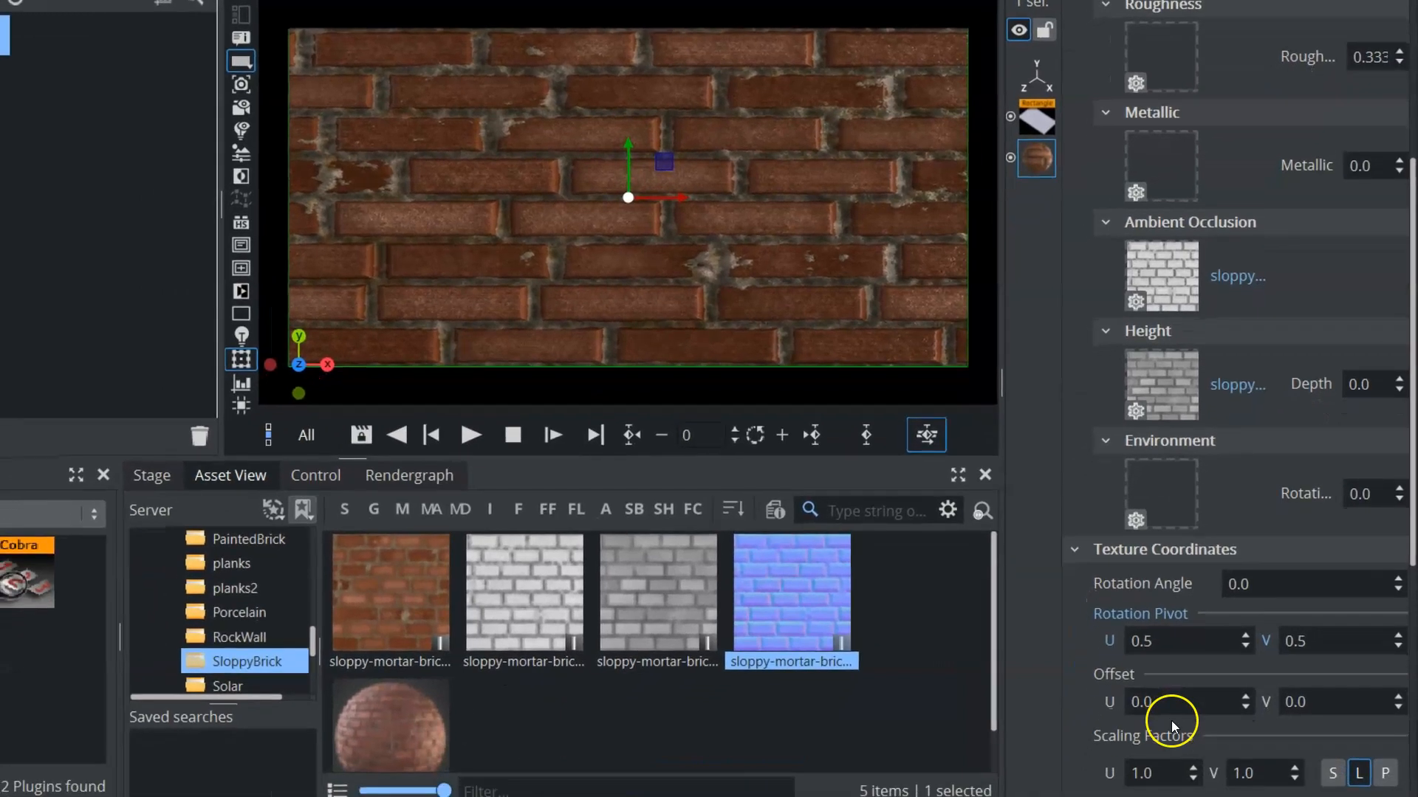
pyautogui.moveTo(1178, 777); pyautogui.dragTo(1211, 779)
pyautogui.moveTo(1189, 706); pyautogui.dragTo(1187, 706)
pyautogui.moveTo(1190, 640); pyautogui.dragTo(1191, 640)
pyautogui.click(1191, 640)
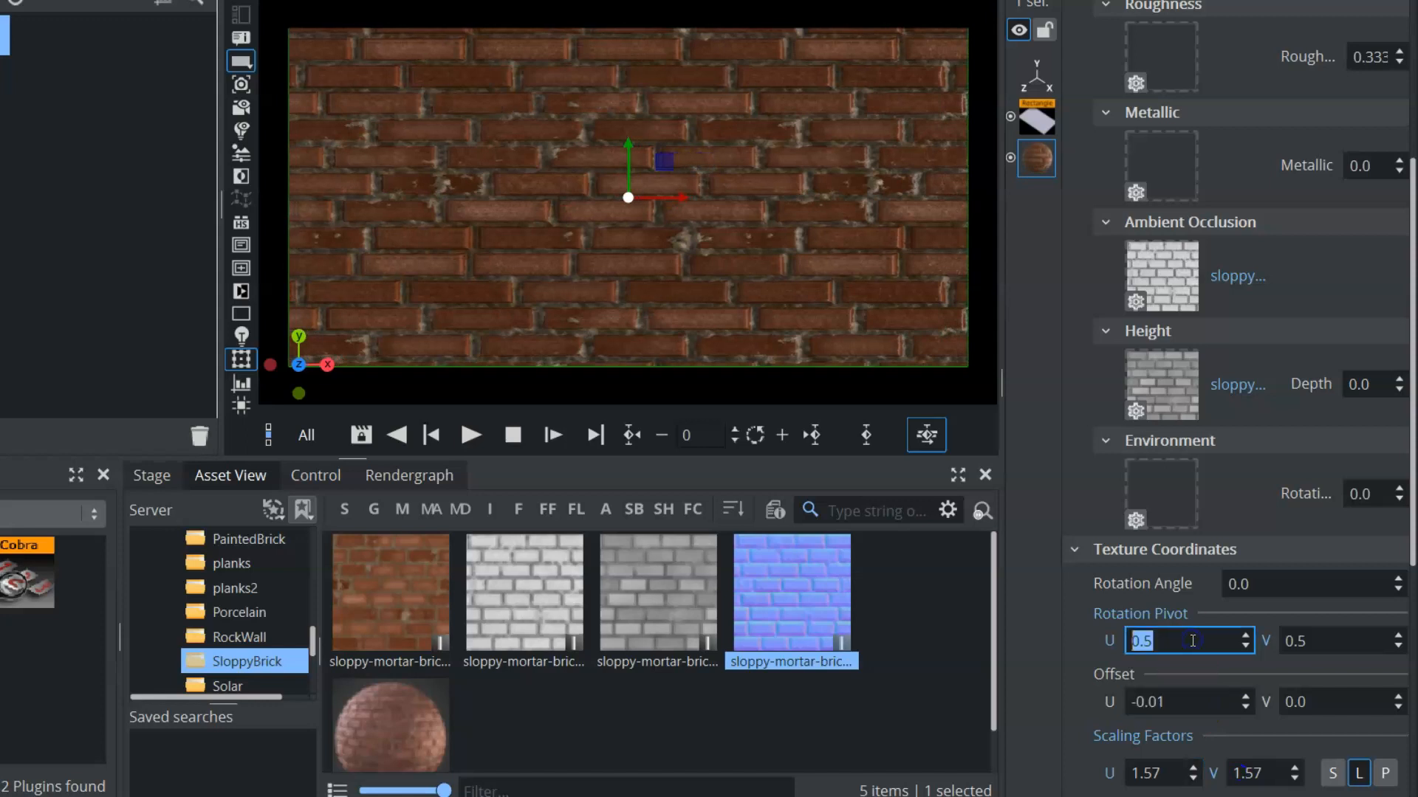
pyautogui.moveTo(1174, 773); pyautogui.dragTo(1263, 755)
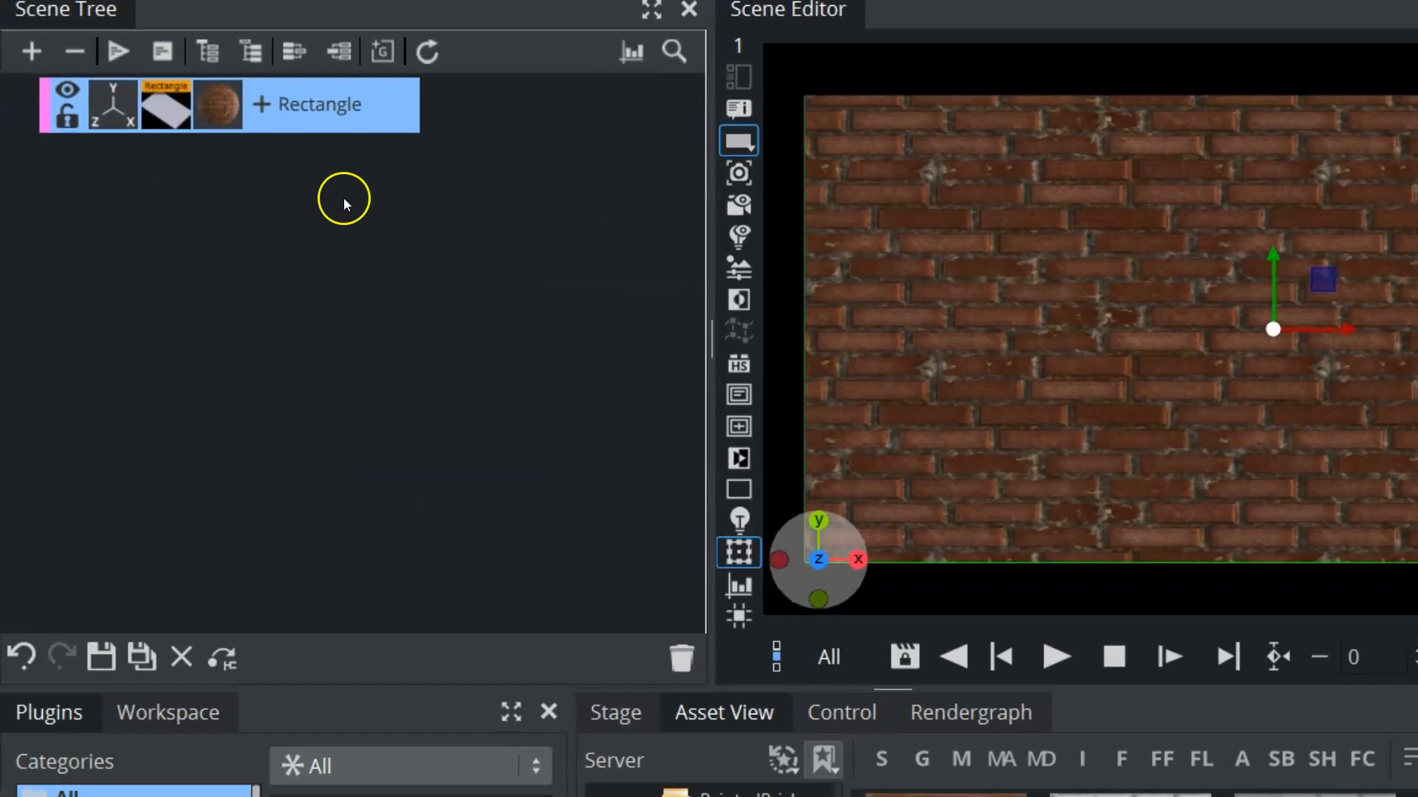
# Duplicate the brick rectangle and lay the copy flat beneath the wall with Y position -413 and X rotation -90
pyautogui.moveTo(313, 120); pyautogui.dragTo(227, 212)
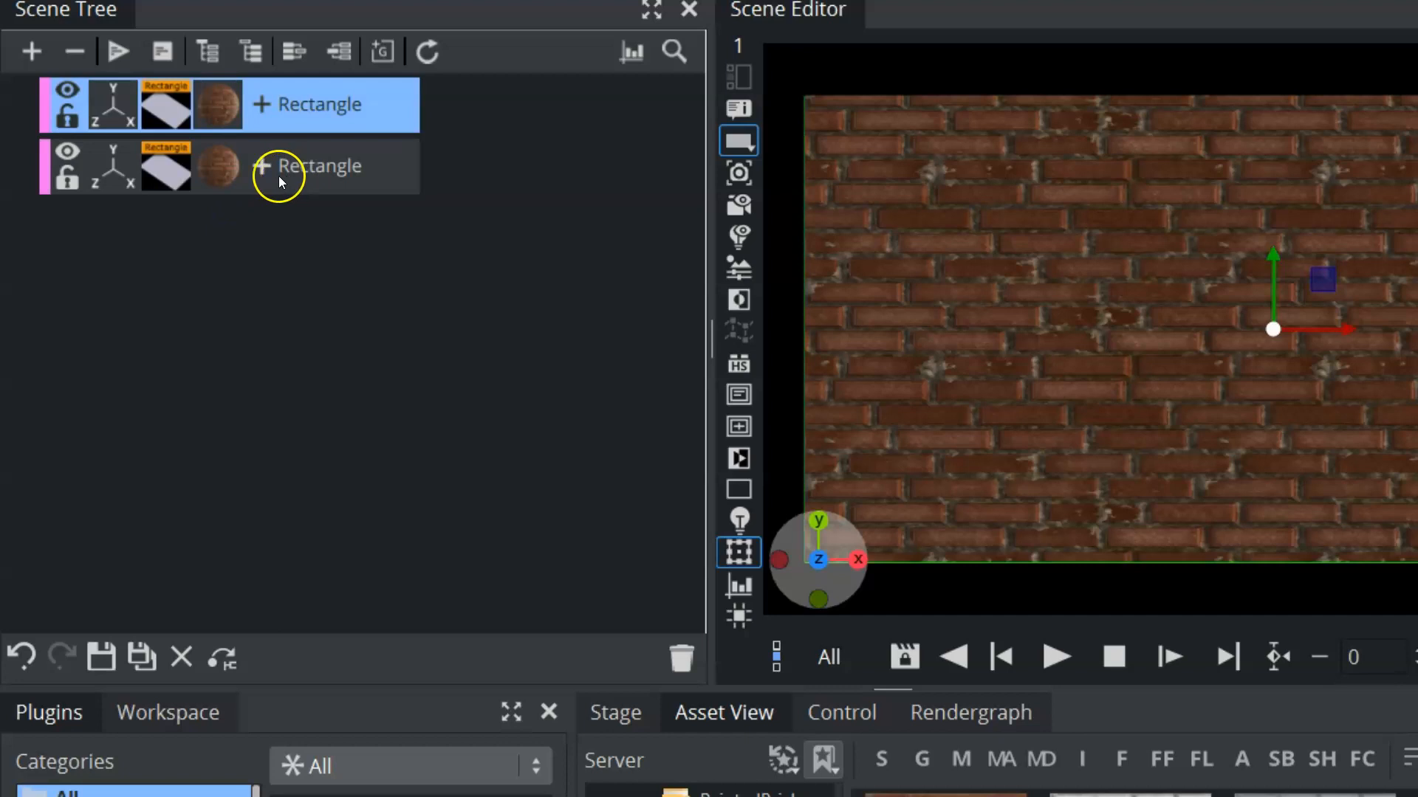
pyautogui.click(118, 180)
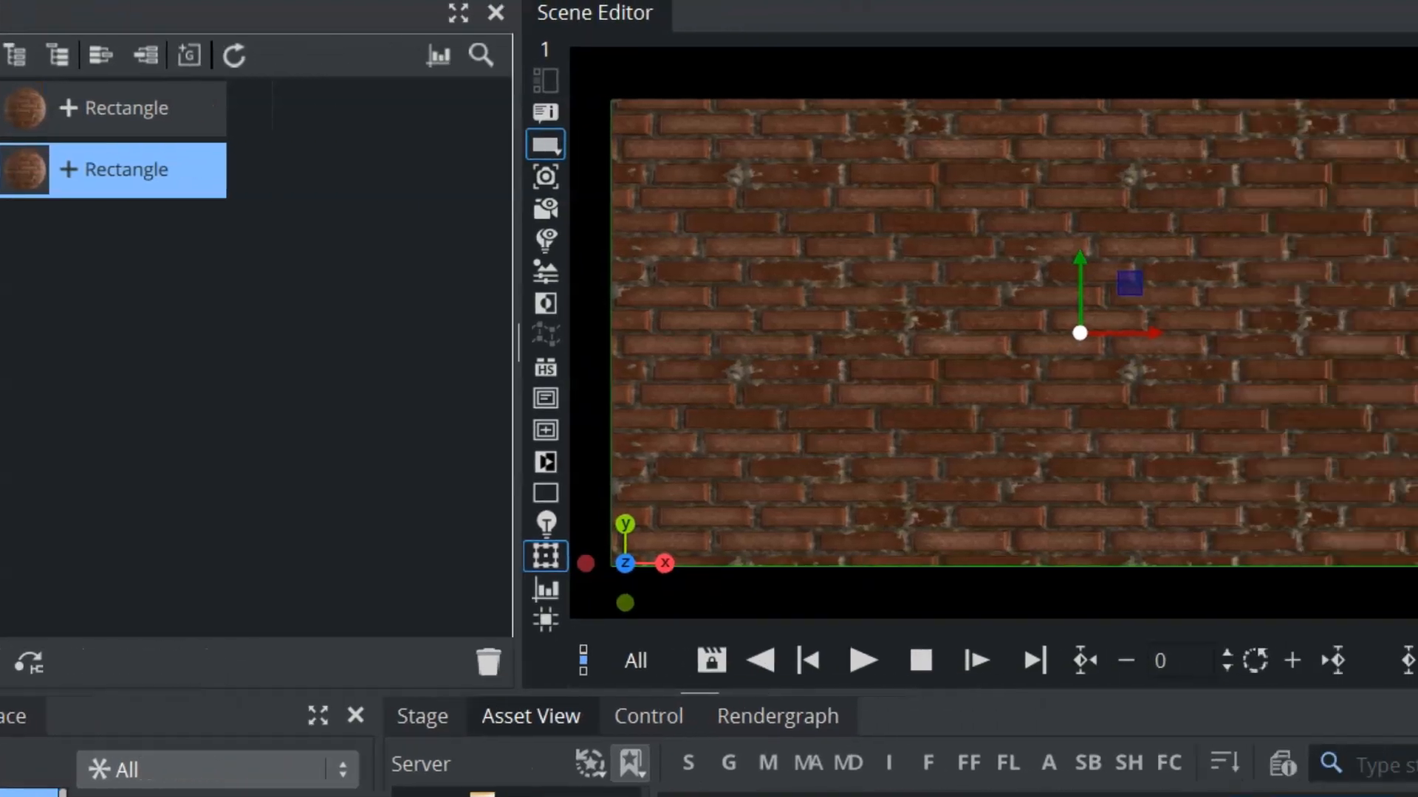
pyautogui.moveTo(1089, 355); pyautogui.dragTo(880, 365)
pyautogui.moveTo(1108, 217); pyautogui.dragTo(567, 296)
pyautogui.click(538, 537)
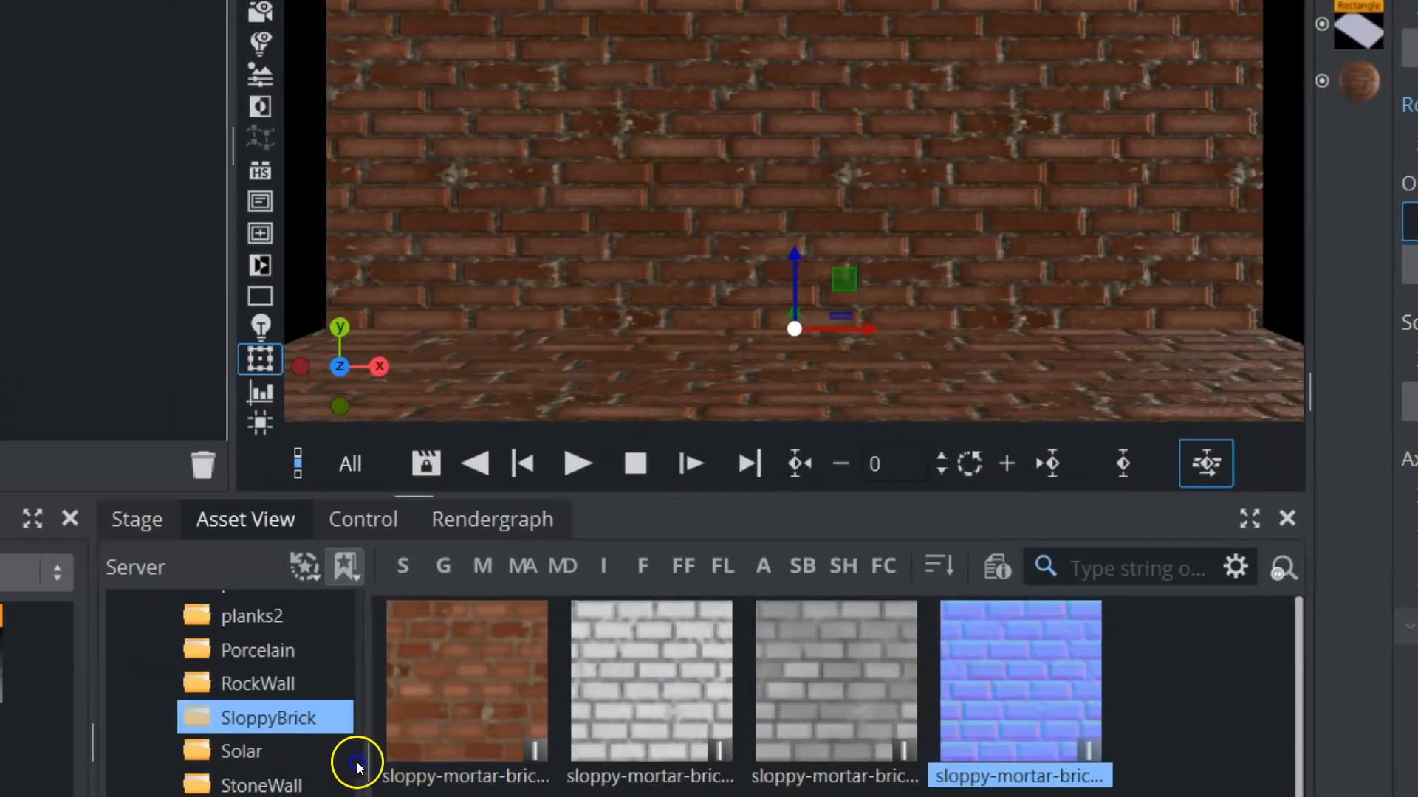
pyautogui.moveTo(574, 664); pyautogui.dragTo(574, 672)
pyautogui.click(489, 645)
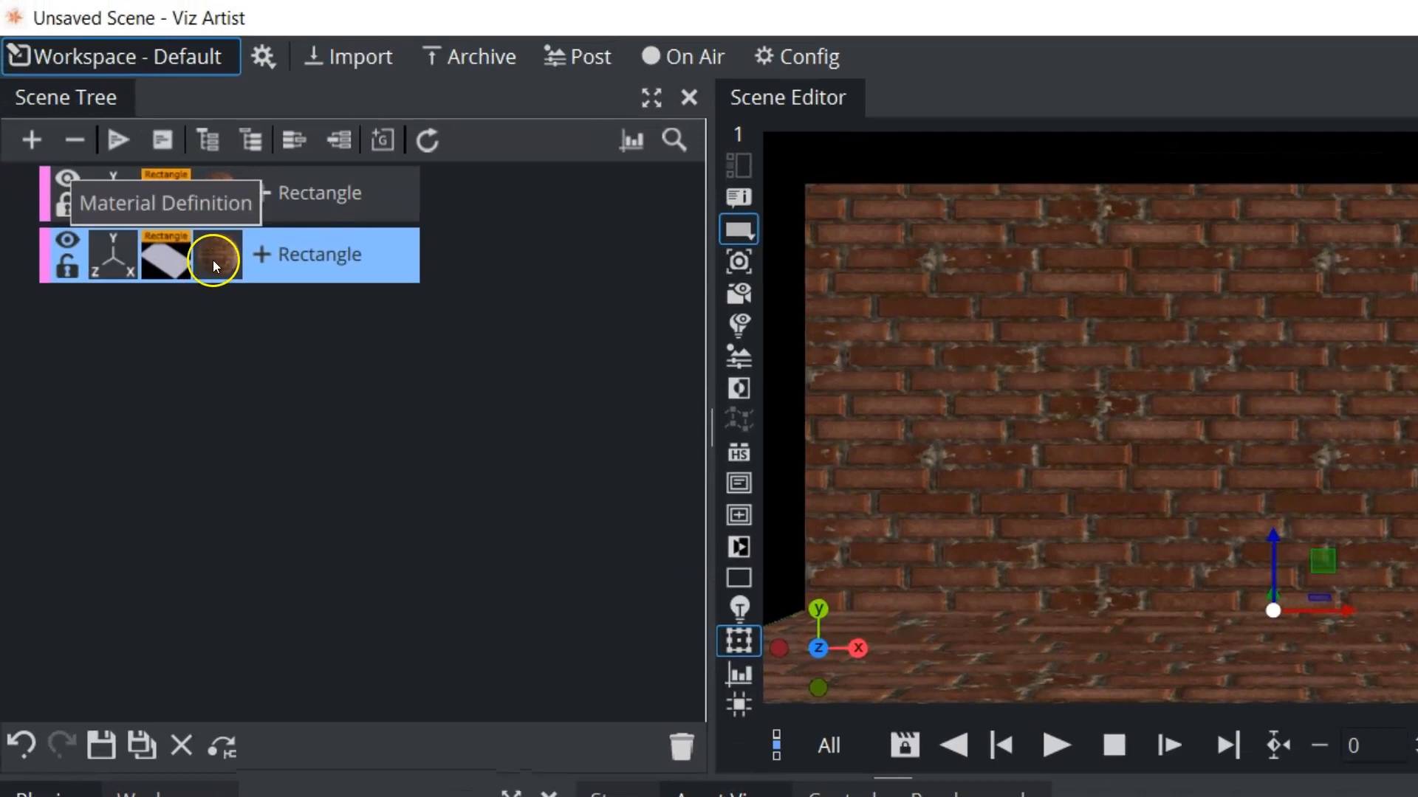
# Rename the flat rectangle as floor and replace its brick material with a new PBR material
pyautogui.doubleClick(294, 258)
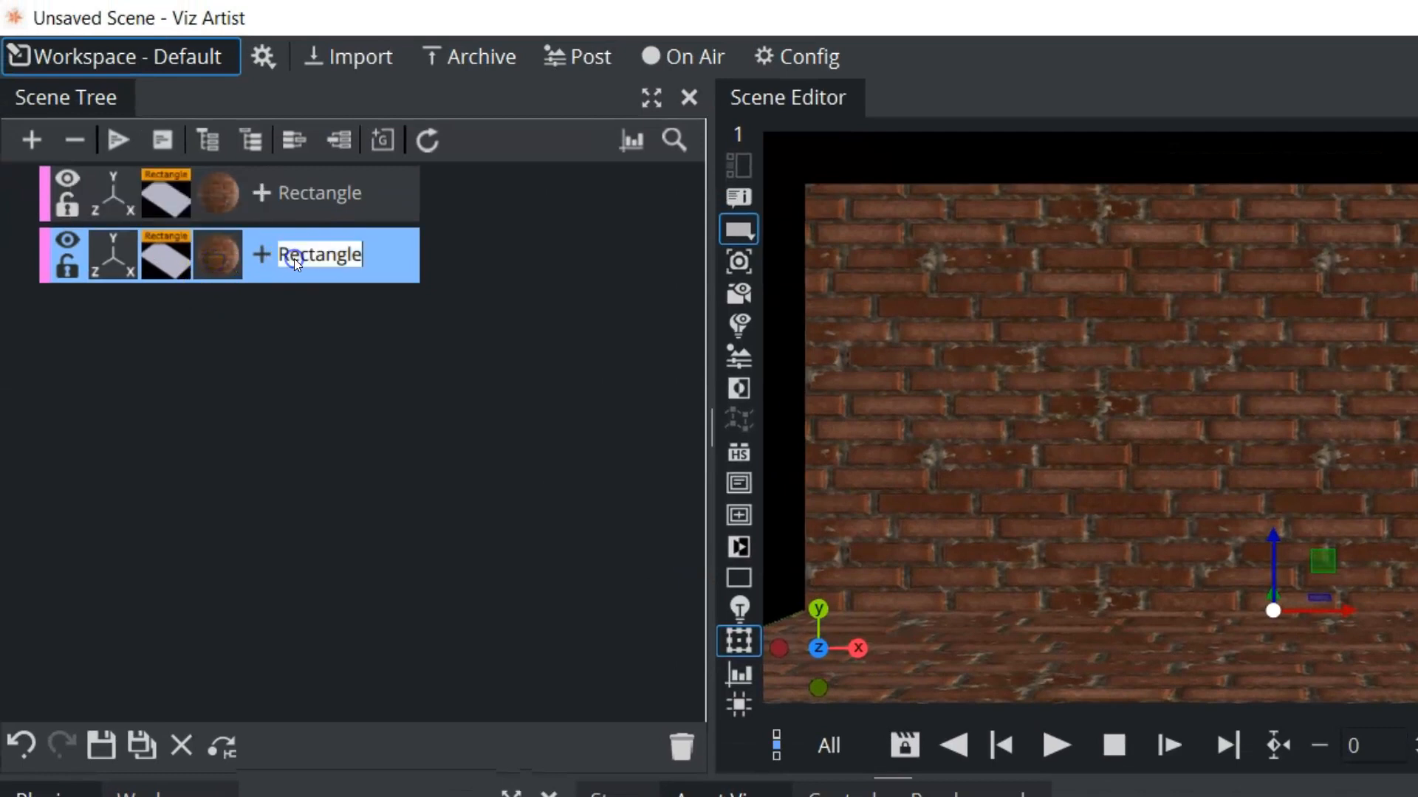
pyautogui.write('floor')
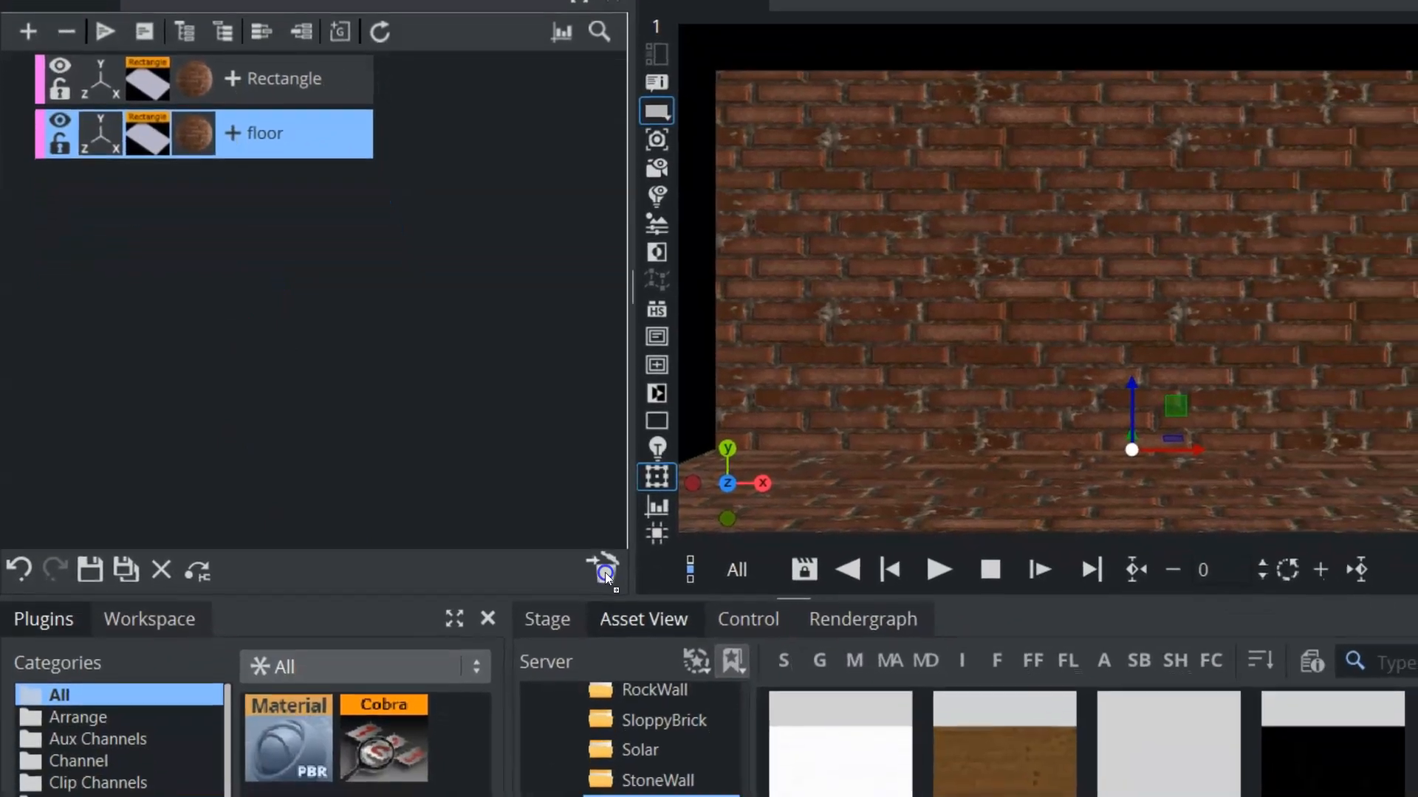
pyautogui.moveTo(605, 573); pyautogui.dragTo(604, 573)
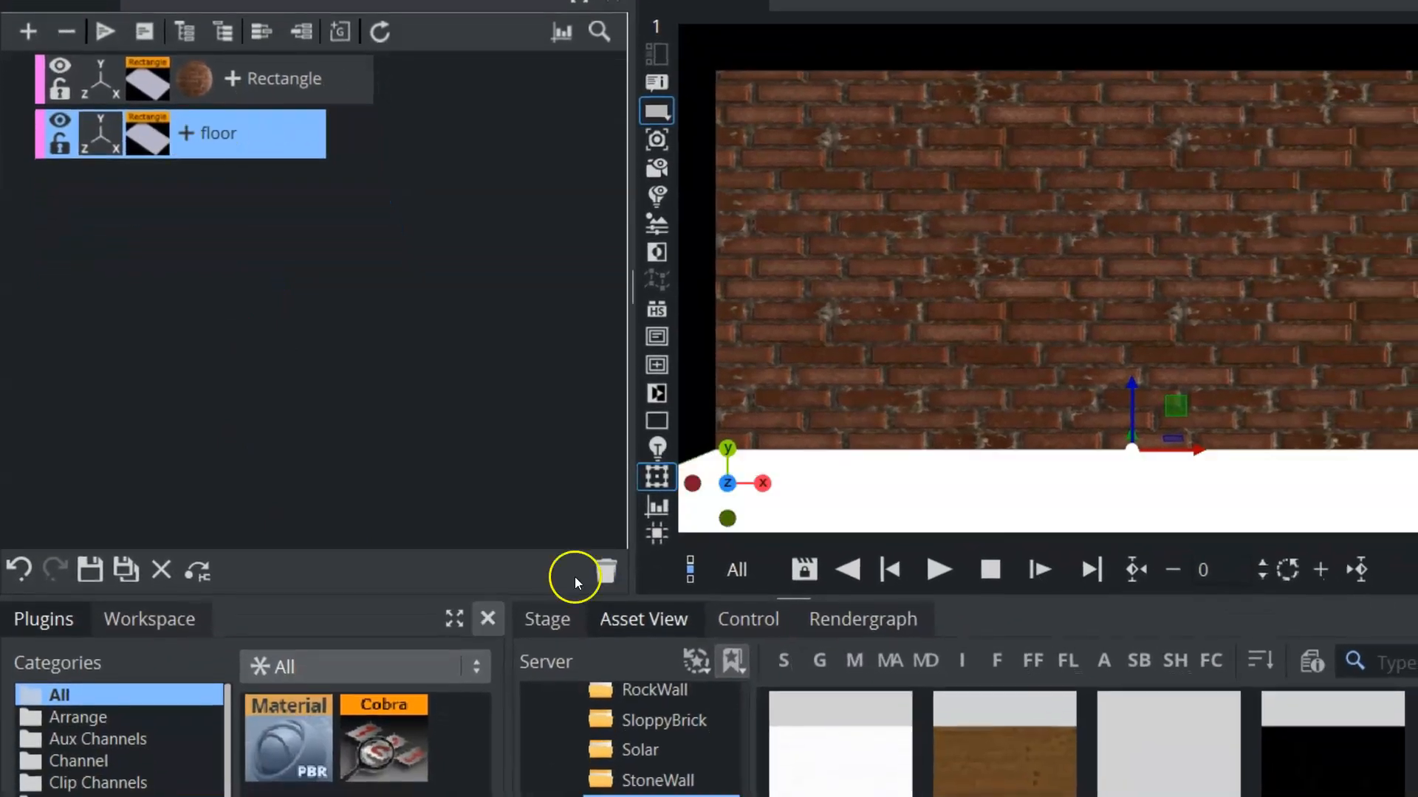
pyautogui.moveTo(212, 256); pyautogui.dragTo(211, 148)
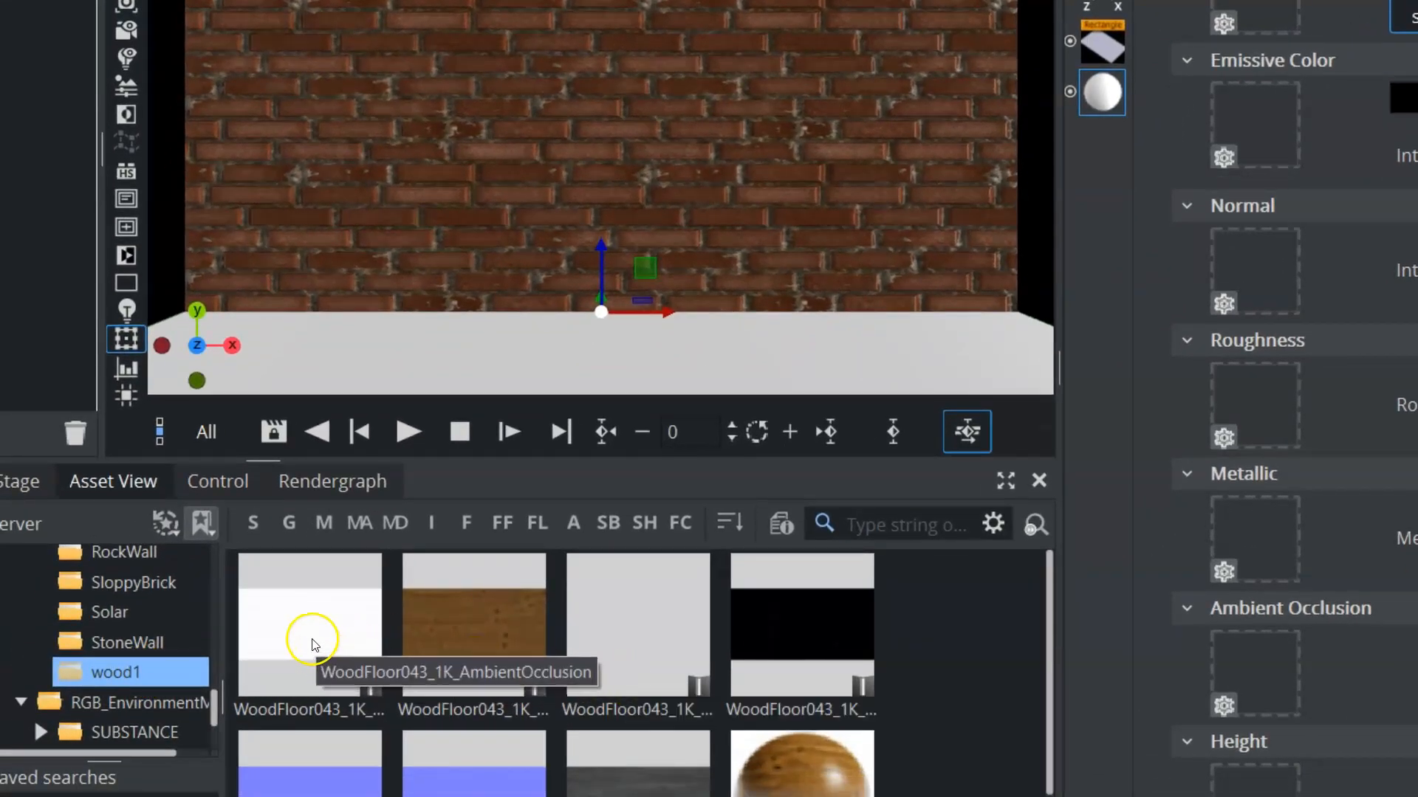
# Assign the WoodFloor043 ambient occlusion, color, height, metallic, normal and roughness textures from the wood1 folder to the floor material
pyautogui.moveTo(302, 642); pyautogui.dragTo(1253, 661)
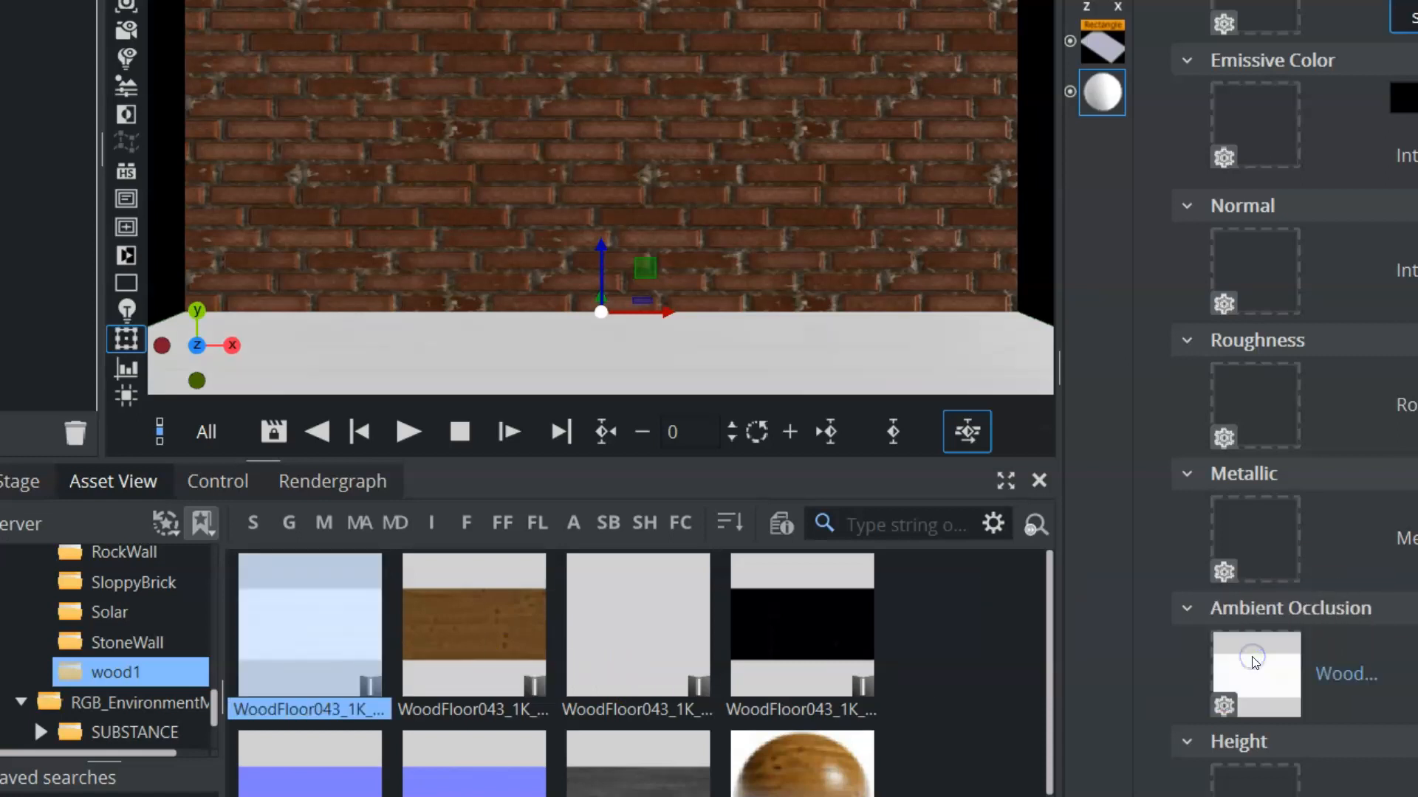
pyautogui.moveTo(458, 610); pyautogui.dragTo(603, 594)
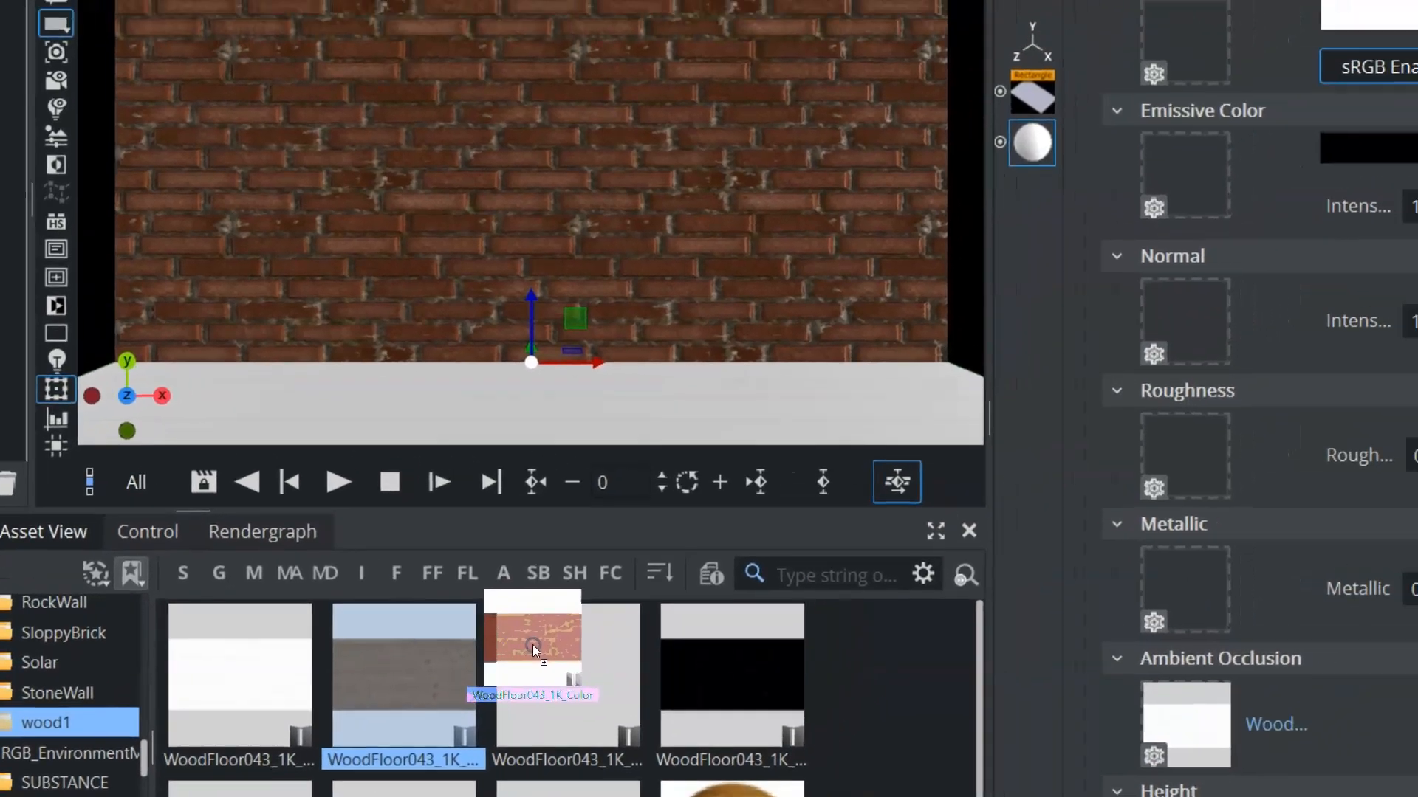
pyautogui.moveTo(534, 645); pyautogui.dragTo(1191, 39)
pyautogui.moveTo(624, 675); pyautogui.dragTo(663, 685)
pyautogui.moveTo(582, 742); pyautogui.dragTo(1102, 707)
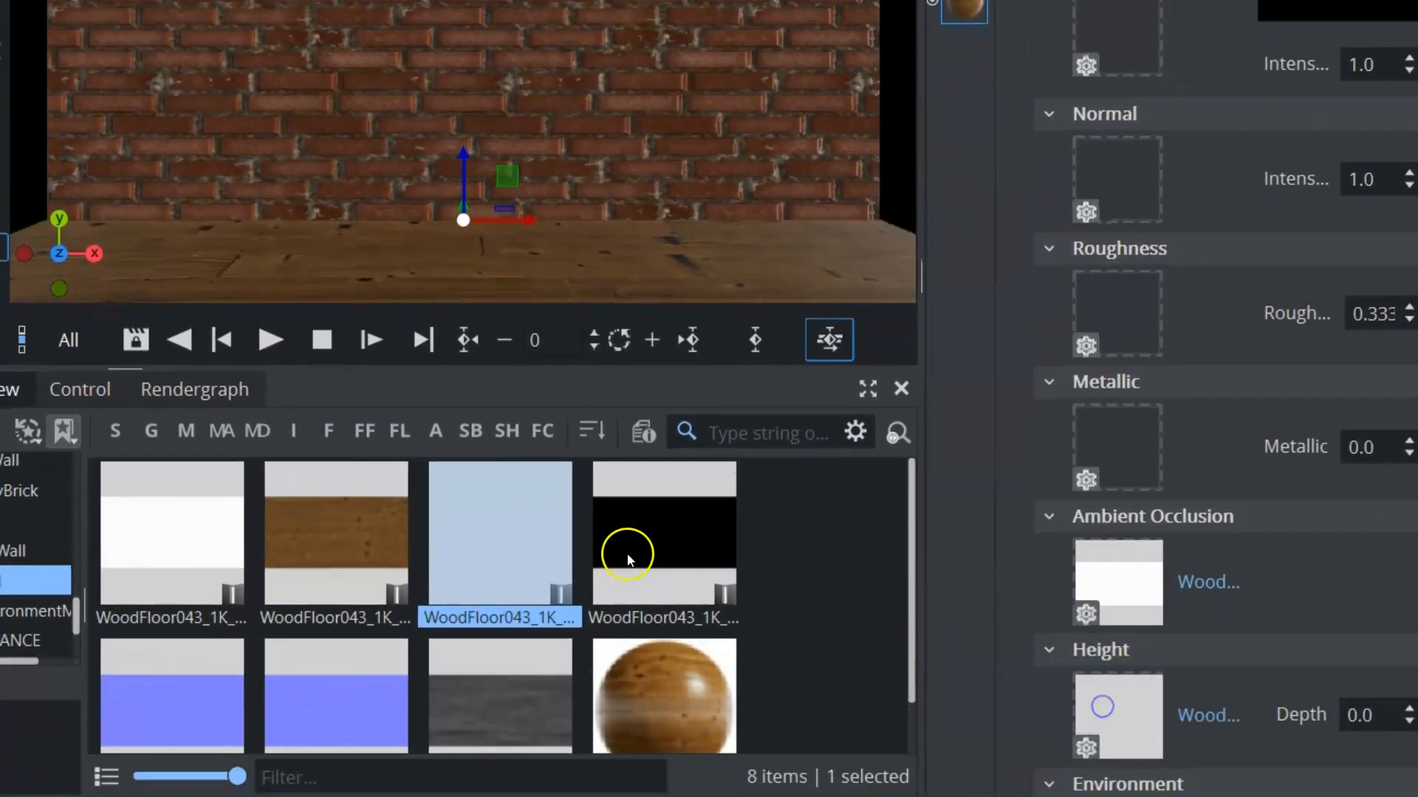
pyautogui.moveTo(627, 554); pyautogui.dragTo(1118, 452)
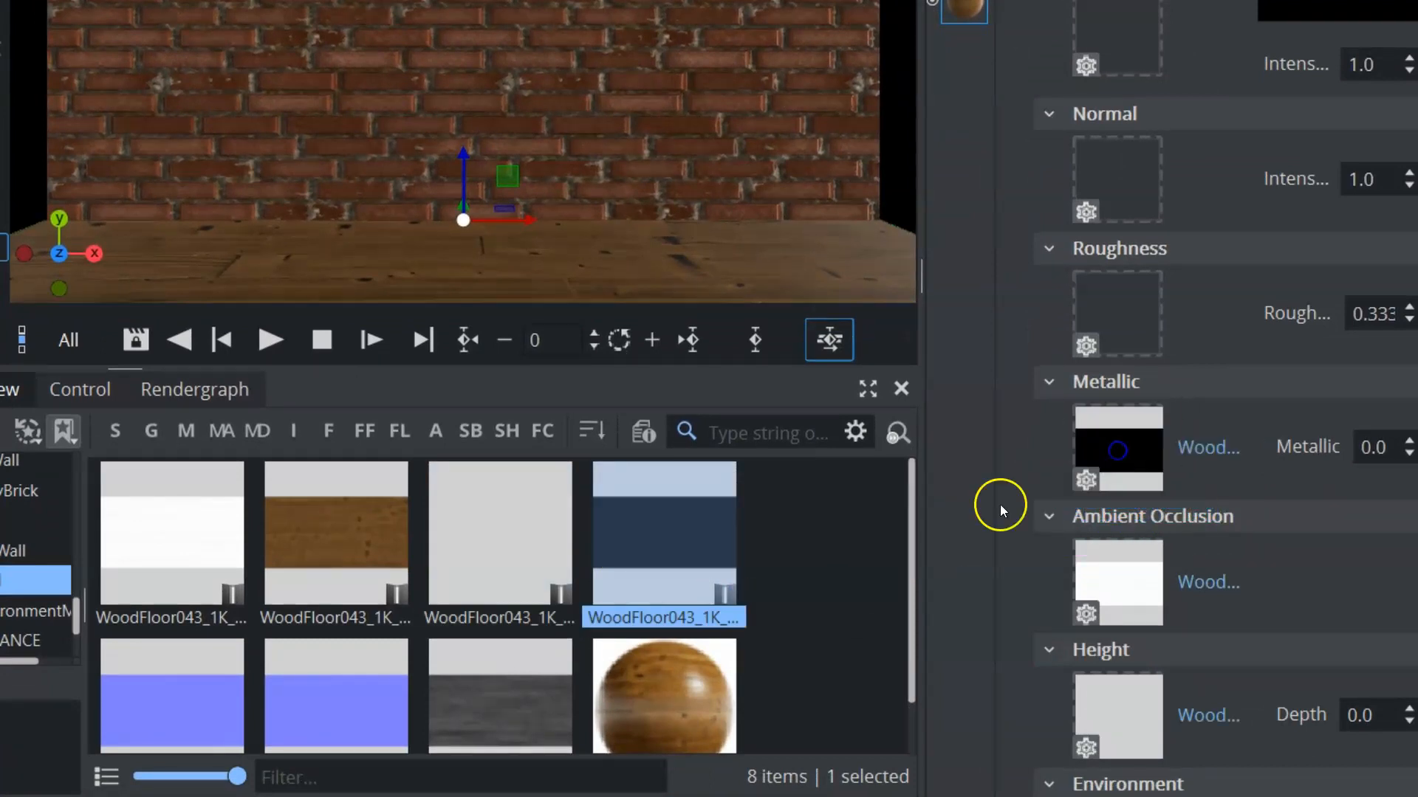
pyautogui.moveTo(317, 703); pyautogui.dragTo(1110, 172)
pyautogui.moveTo(498, 704); pyautogui.dragTo(1118, 300)
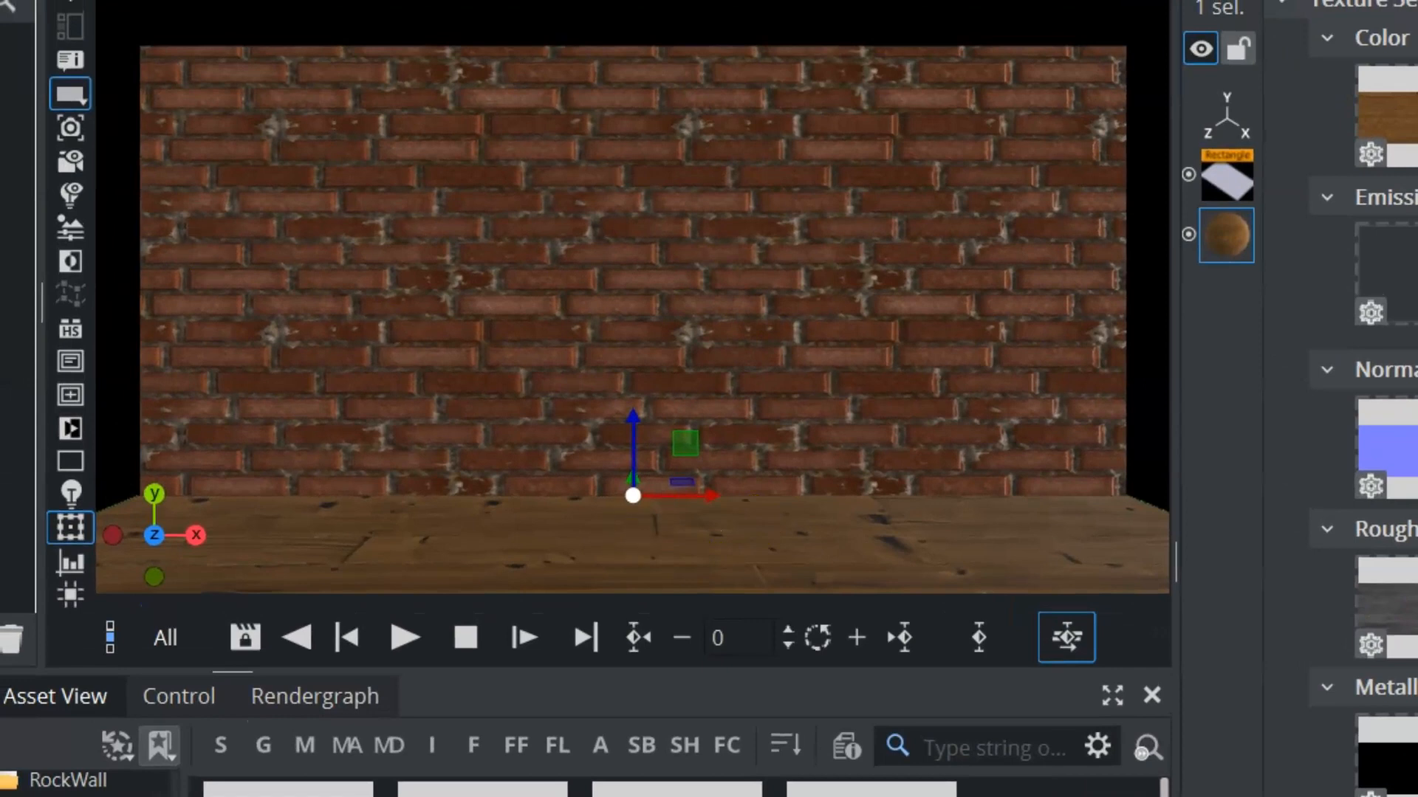
# Rotate the floor to -90 on Z and move it along negative X to cover one side of the wall's base
pyautogui.click(8, 185)
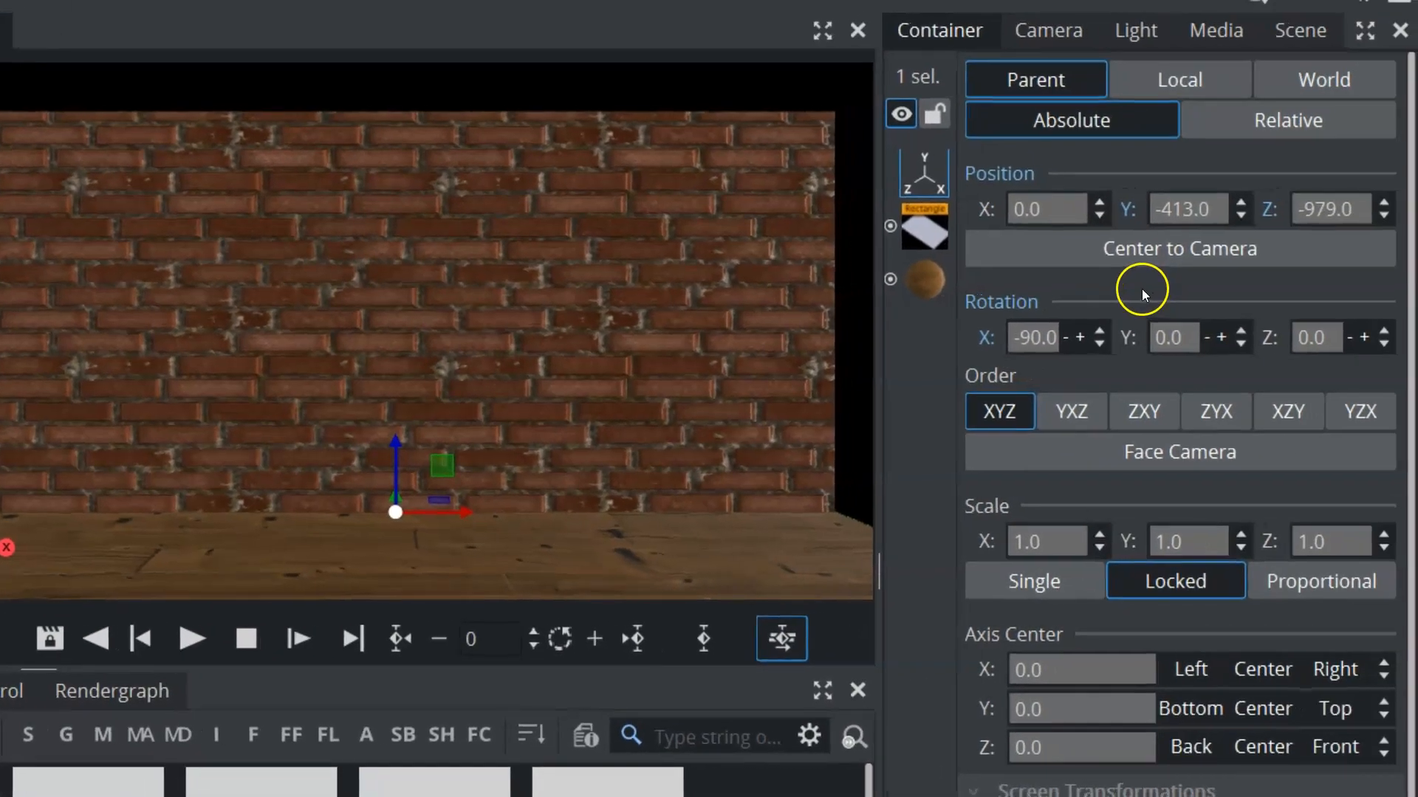
pyautogui.moveTo(1313, 338); pyautogui.dragTo(1181, 368)
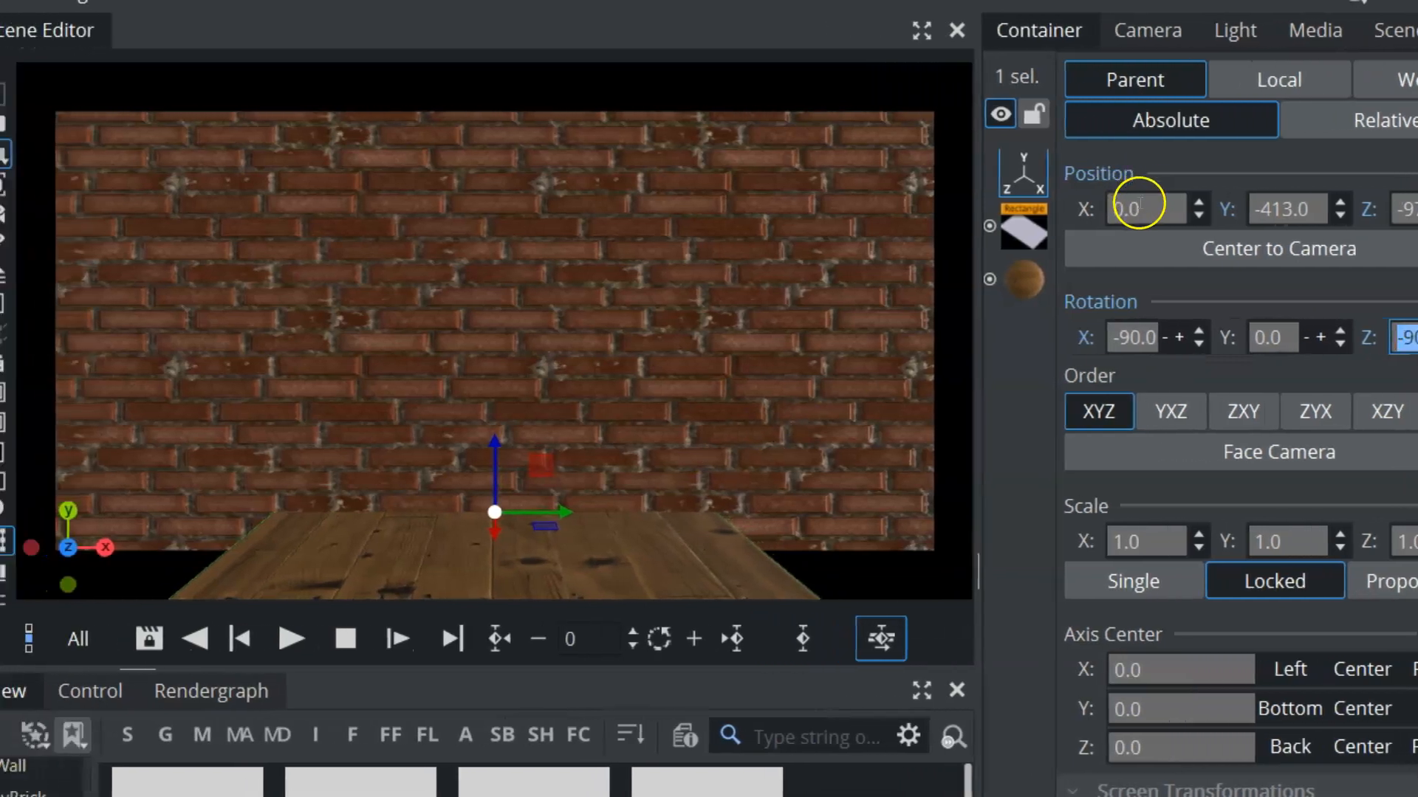
pyautogui.moveTo(1138, 203); pyautogui.dragTo(249, 202)
pyautogui.moveTo(435, 202); pyautogui.dragTo(519, 248)
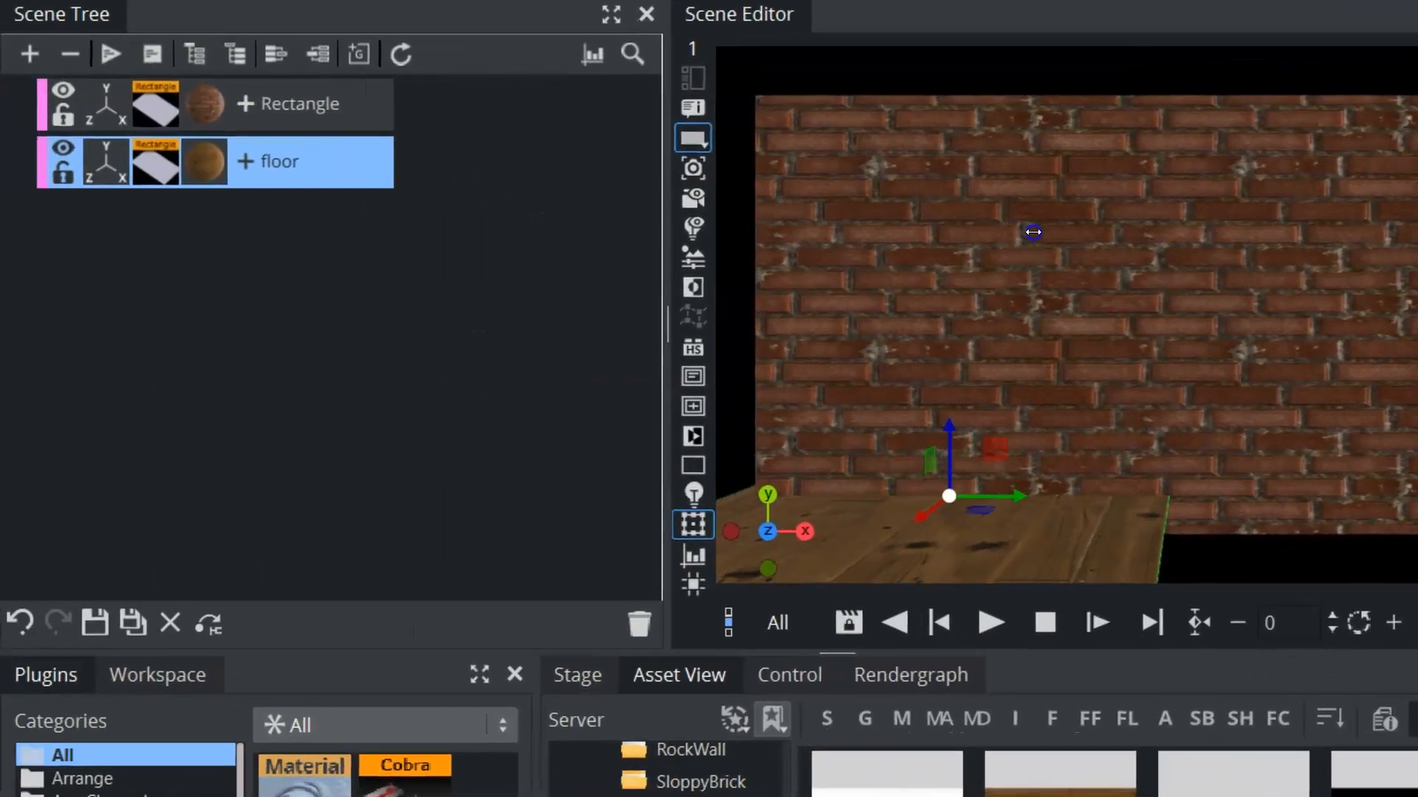
# Duplicate the floor and move the copy to X position 444 so it covers the other side
pyautogui.keyDown('ctrl'); pyautogui.moveTo(292, 175); pyautogui.dragTo(255, 217); pyautogui.keyUp('ctrl')
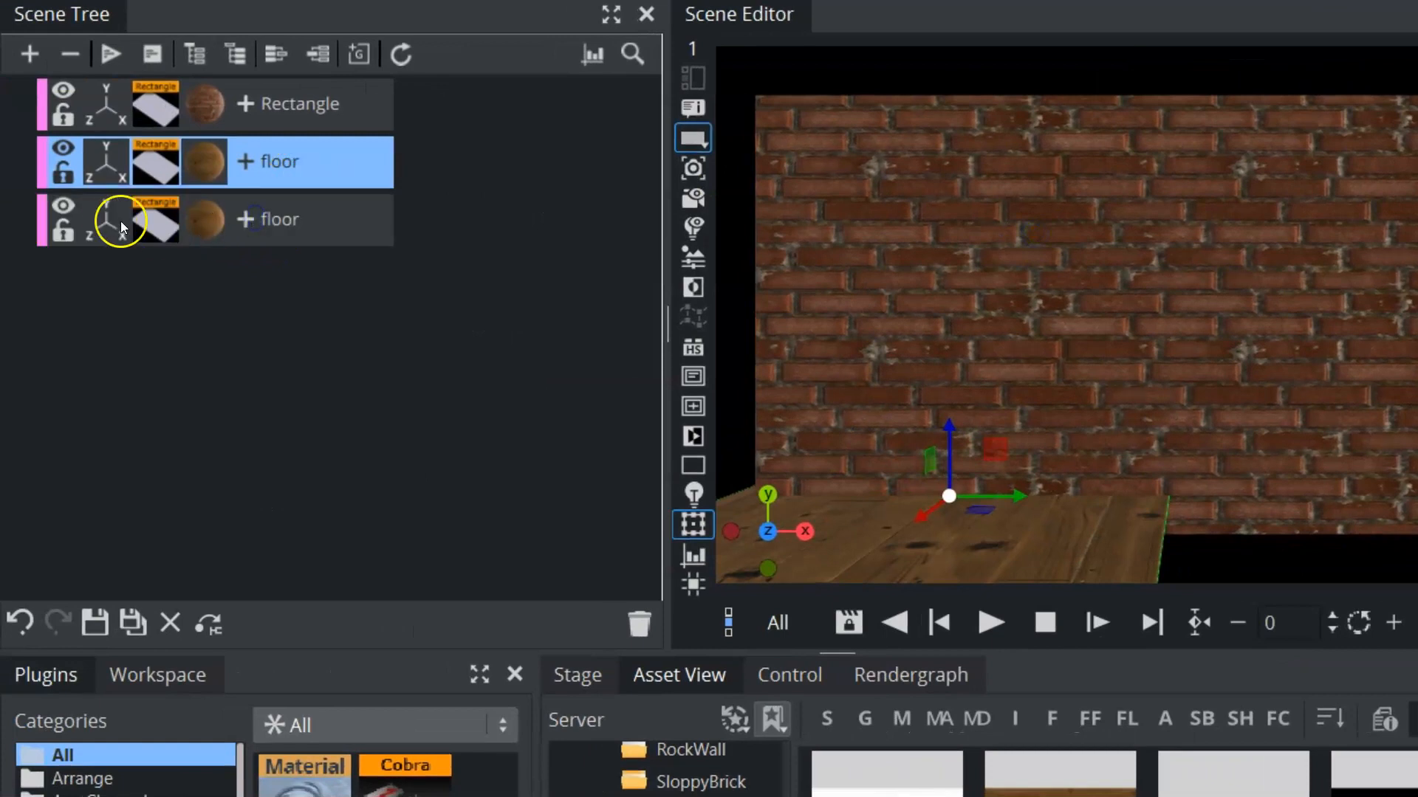
pyautogui.click(121, 220)
pyautogui.moveTo(1189, 201); pyautogui.dragTo(520, 189)
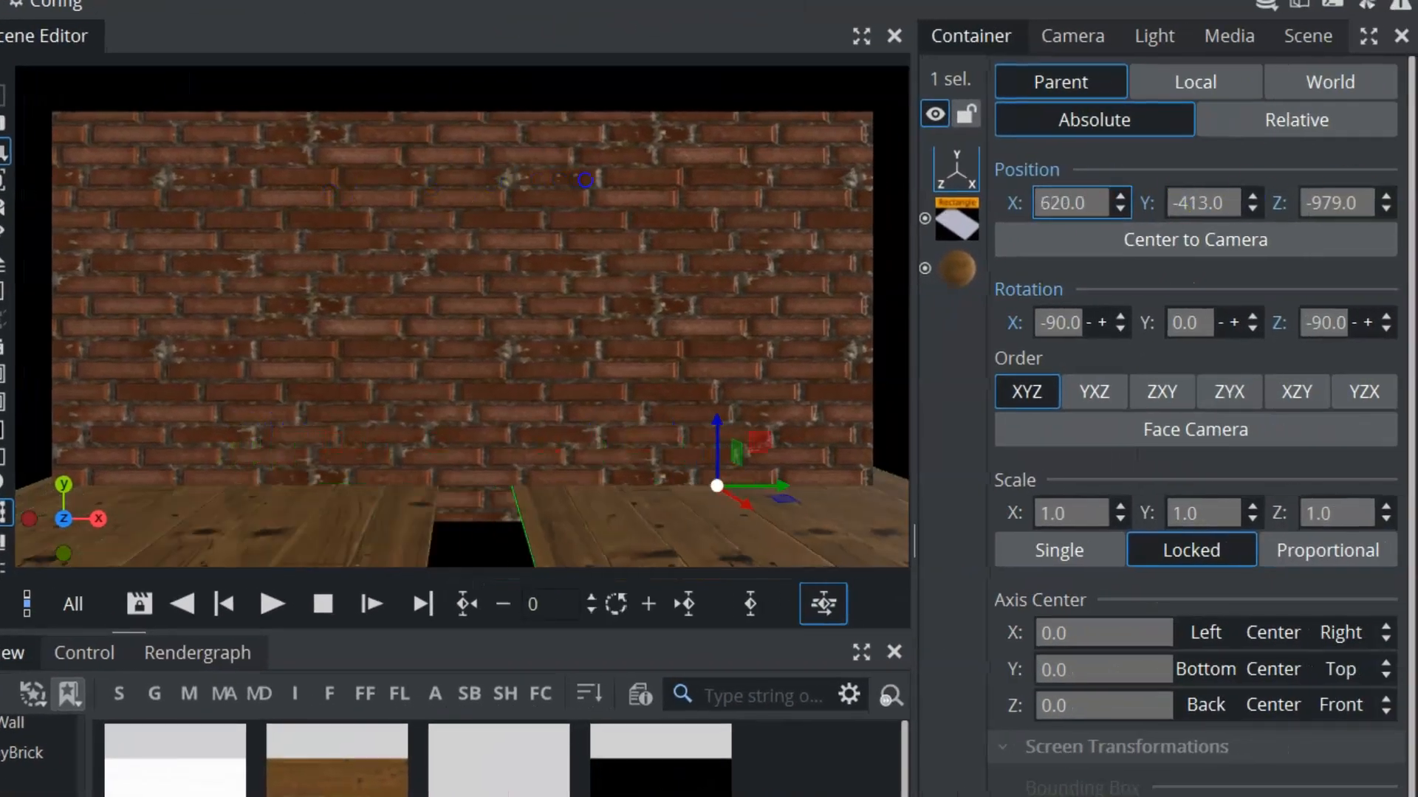
pyautogui.moveTo(377, 190); pyautogui.dragTo(346, 195)
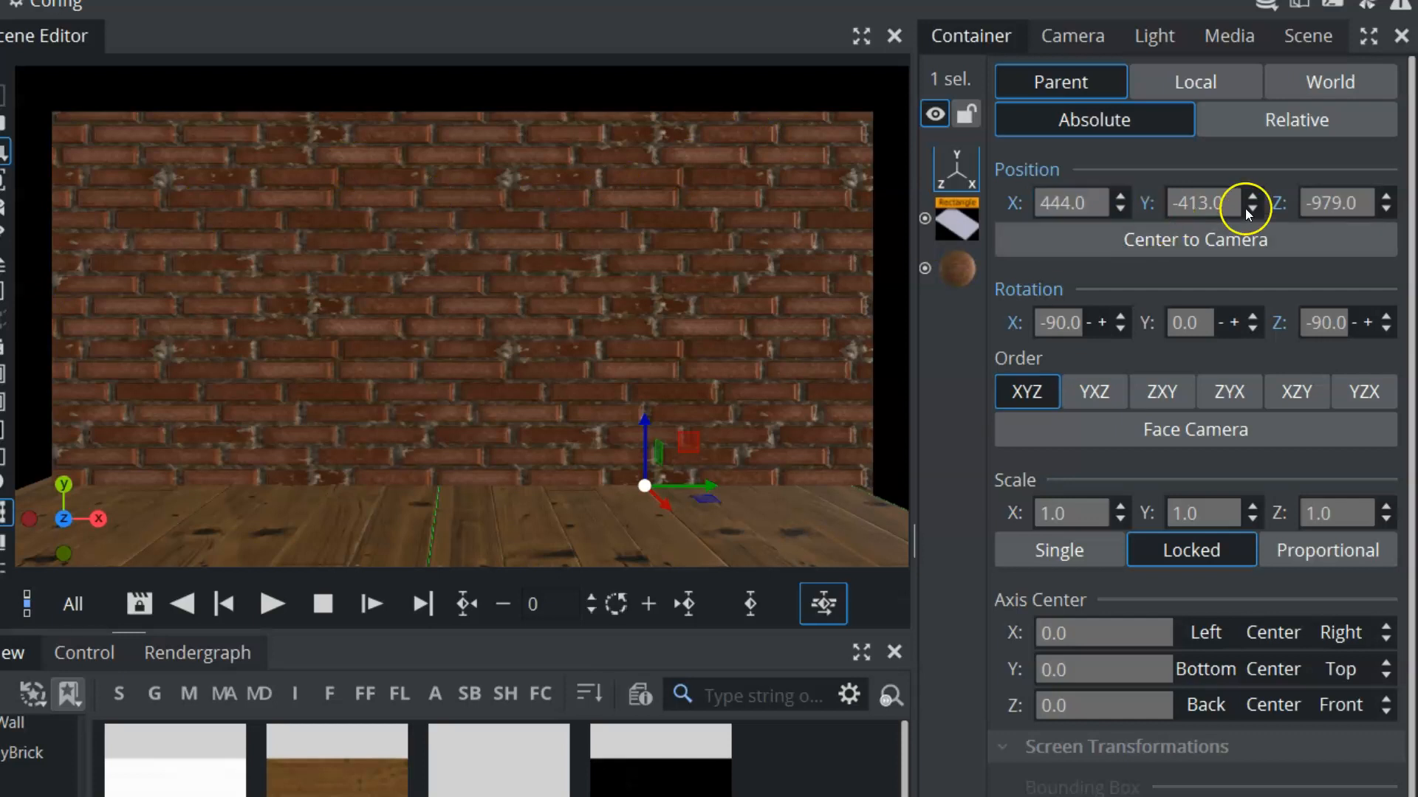
# Move the brick wall farther back along Z and set its width to 2809 and height to 1372
pyautogui.moveTo(1355, 201); pyautogui.dragTo(816, 197)
pyautogui.click(956, 221)
pyautogui.moveTo(1176, 257); pyautogui.dragTo(1416, 257)
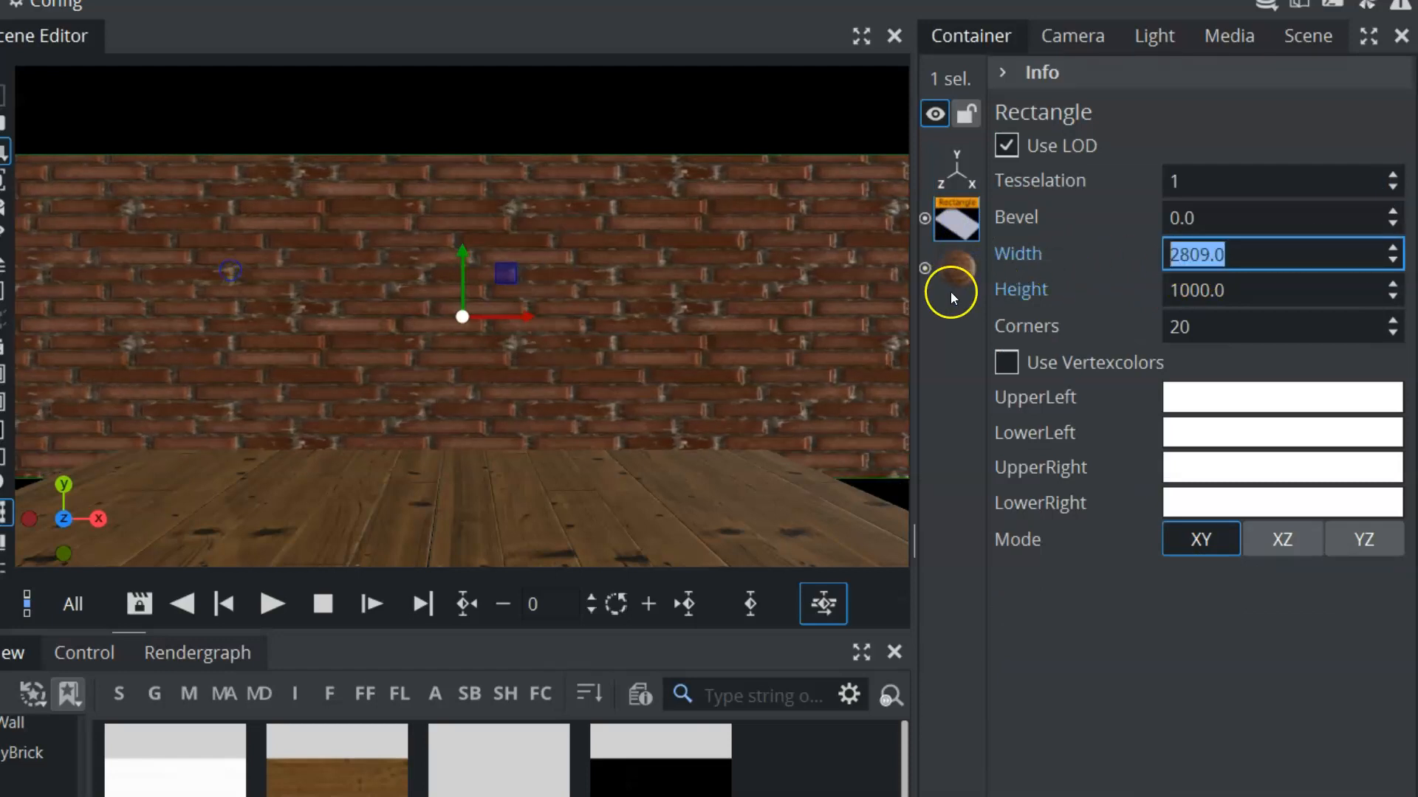
pyautogui.moveTo(1184, 290); pyautogui.dragTo(1407, 290)
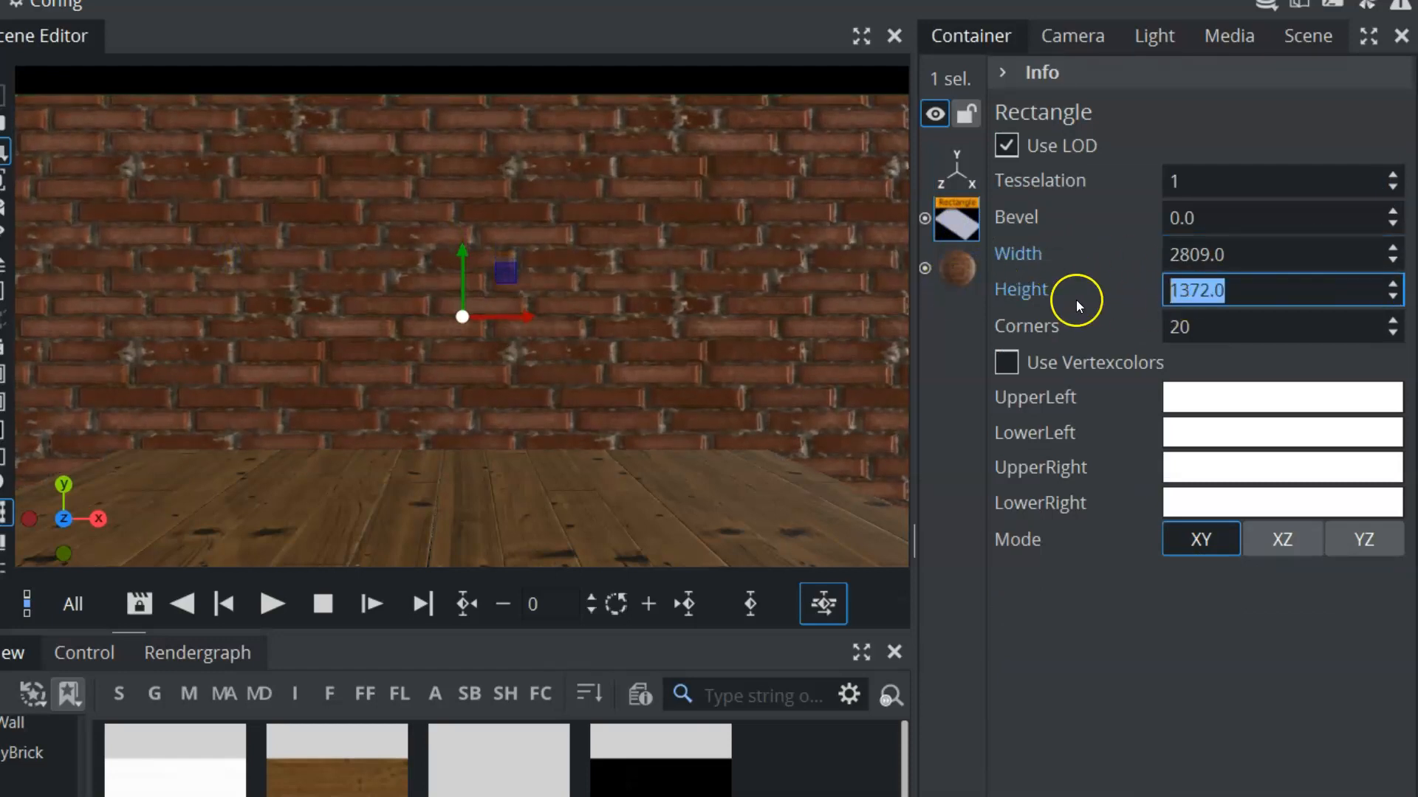
# Raise the brick wall to Y position 112 and set its material's U and V texture scaling factors to 2.78
pyautogui.click(972, 181)
pyautogui.moveTo(1204, 203); pyautogui.dragTo(1327, 213)
pyautogui.click(957, 268)
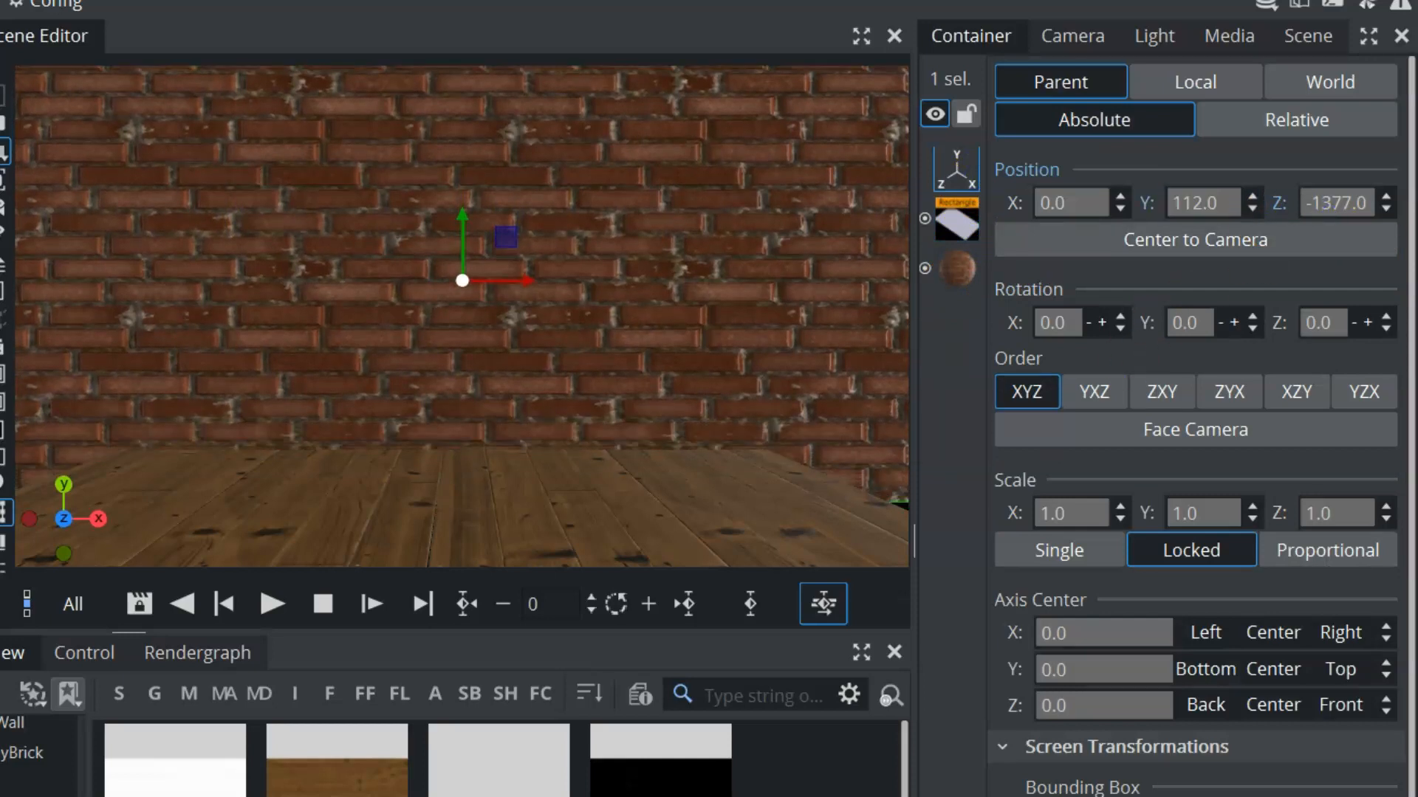
pyautogui.scroll(-6, 1288, 671)
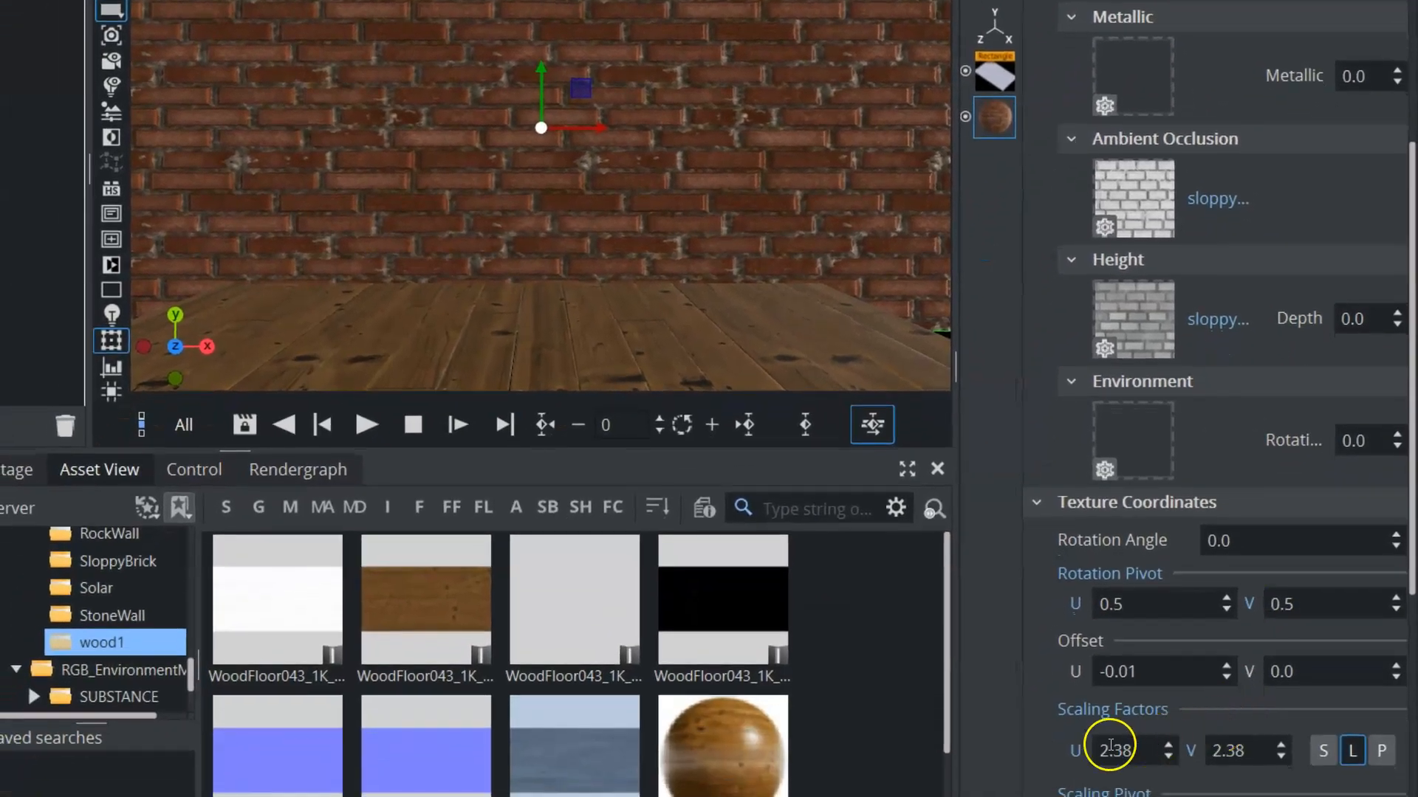
pyautogui.moveTo(1110, 746); pyautogui.dragTo(1153, 748)
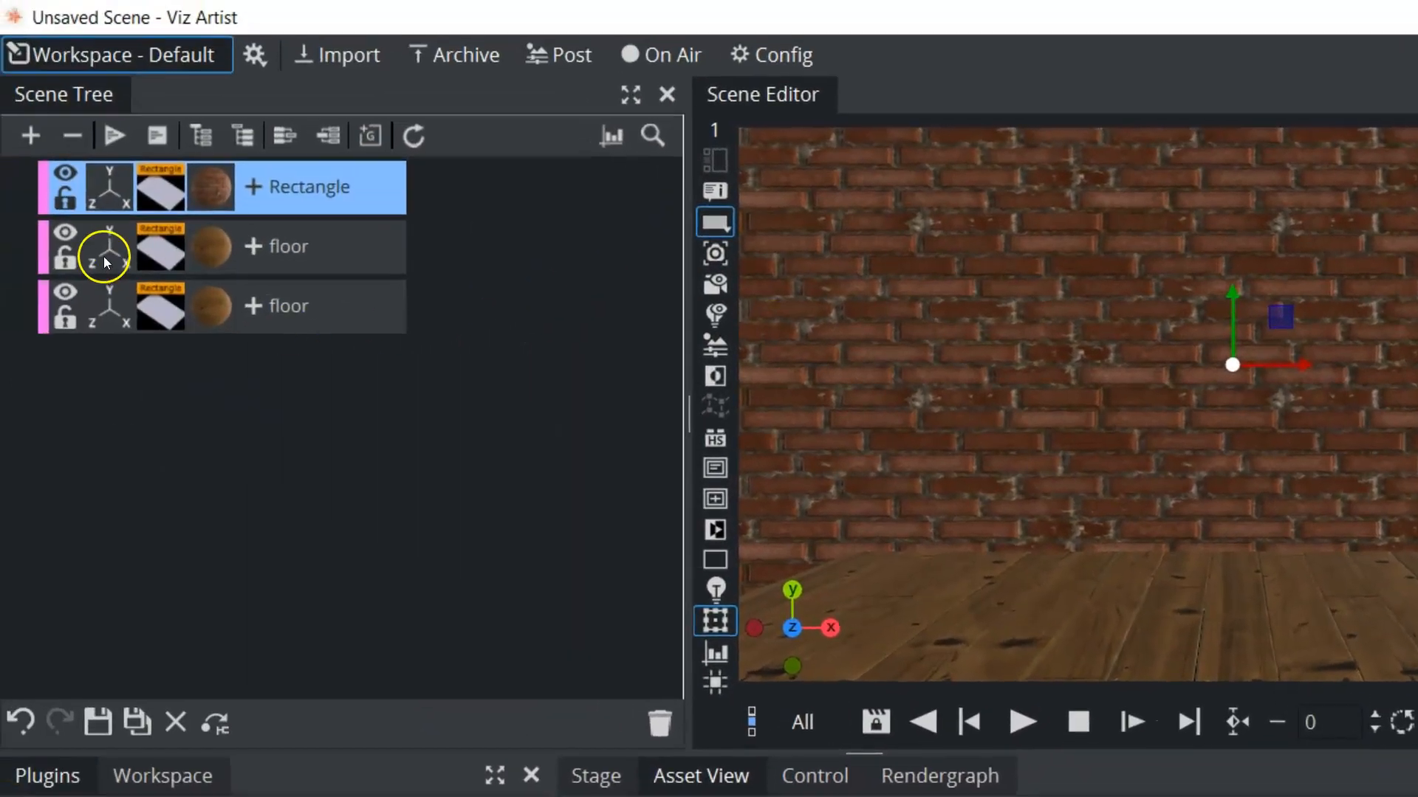
# Move the first floor piece farther along negative X to cover that side of the wall's base
pyautogui.click(152, 249)
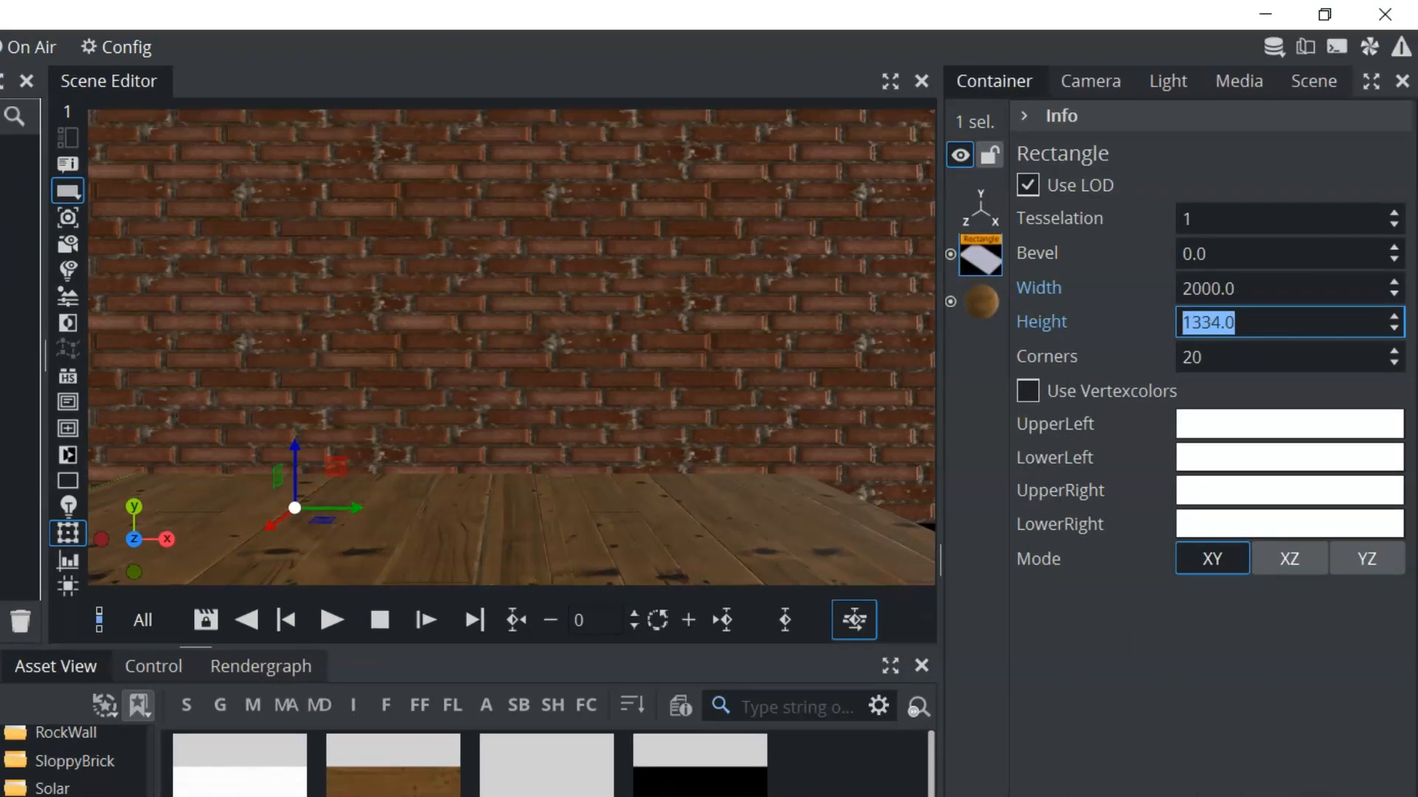
pyautogui.click(980, 209)
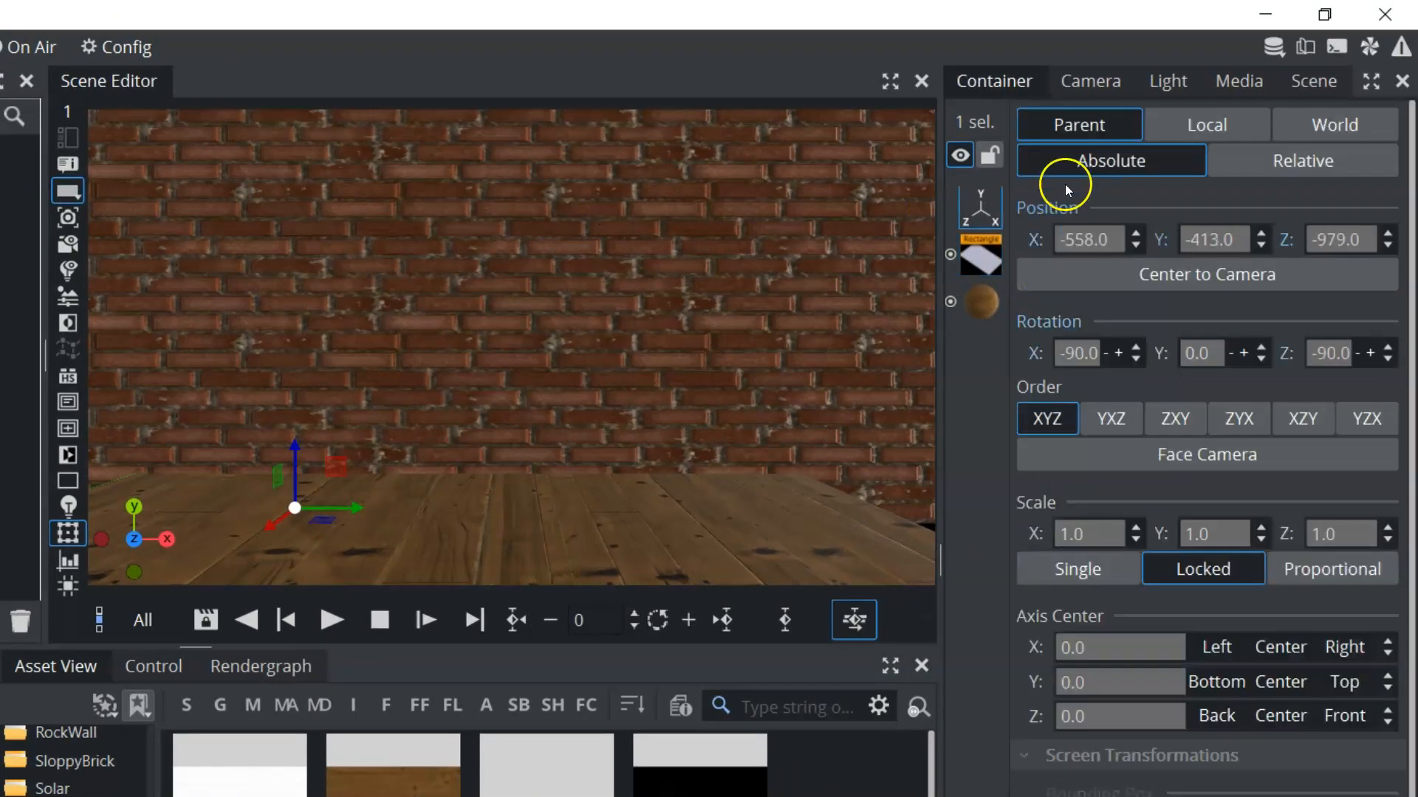
pyautogui.moveTo(1089, 240); pyautogui.dragTo(893, 221)
# Set the other floor piece's height to 1274 and move it to X position 581
pyautogui.click(981, 260)
pyautogui.click(683, 521)
pyautogui.moveTo(1195, 322); pyautogui.dragTo(1389, 322)
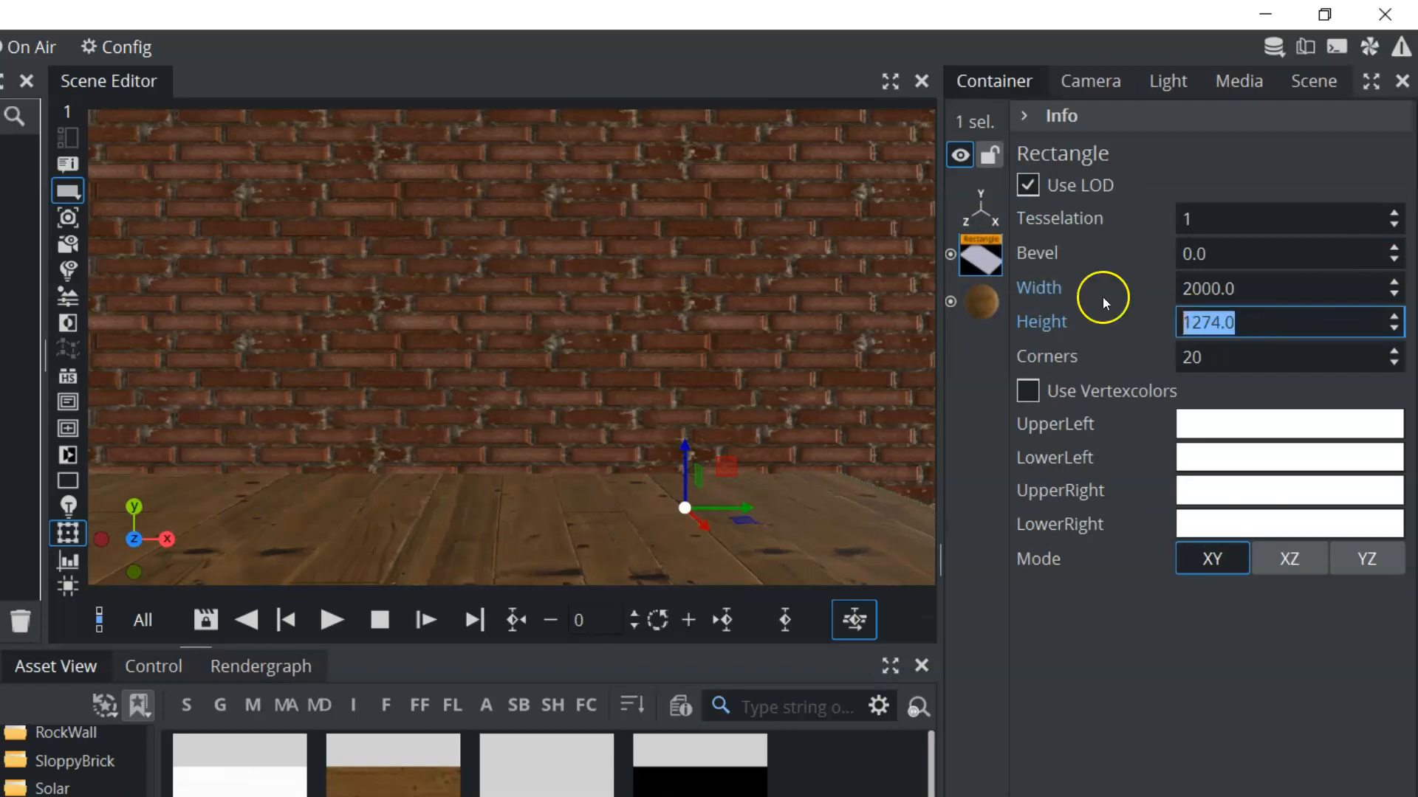
pyautogui.click(980, 209)
pyautogui.moveTo(1091, 235); pyautogui.dragTo(1237, 244)
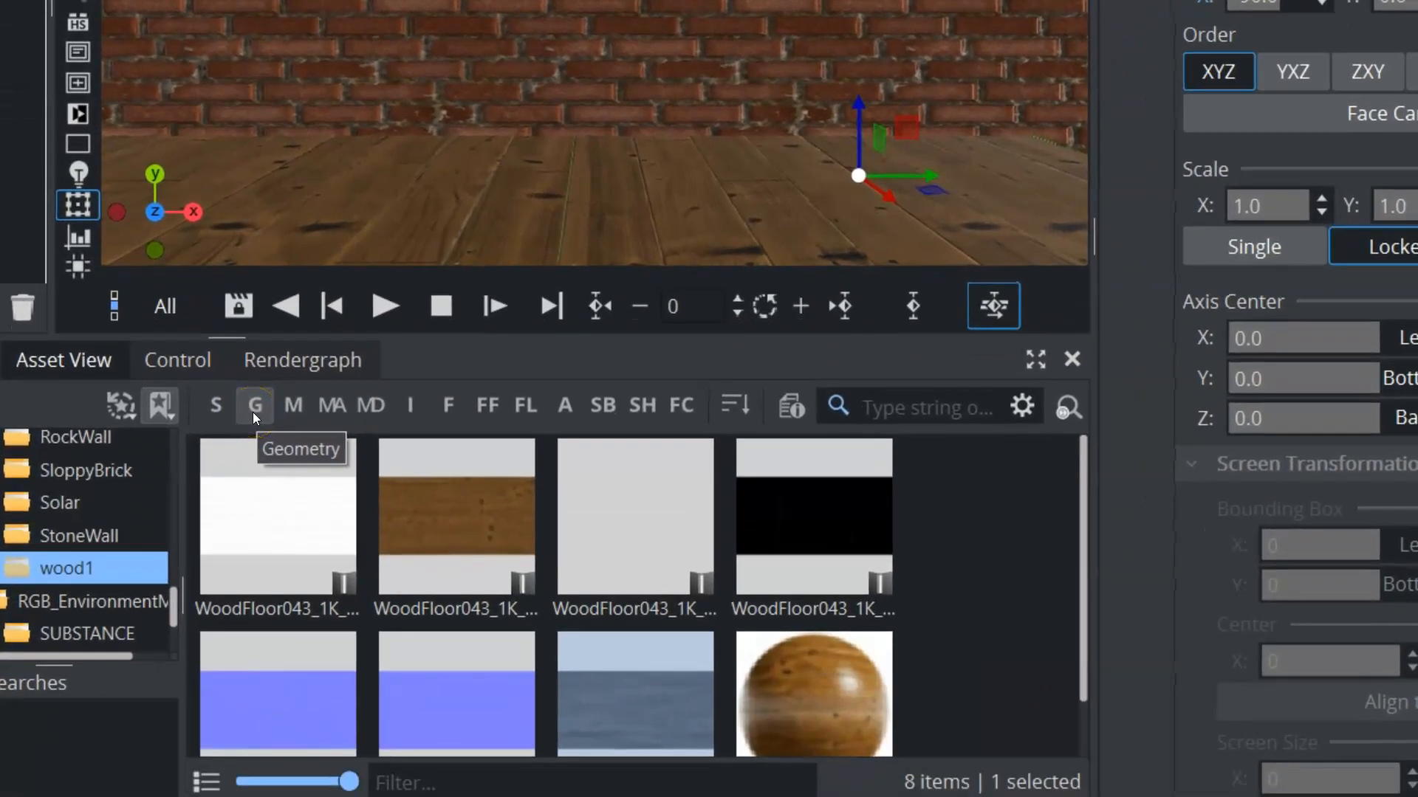
# Find the geometries in the Pro folder and add cannon_01_4k to the end of the scene tree
pyautogui.click(220, 707)
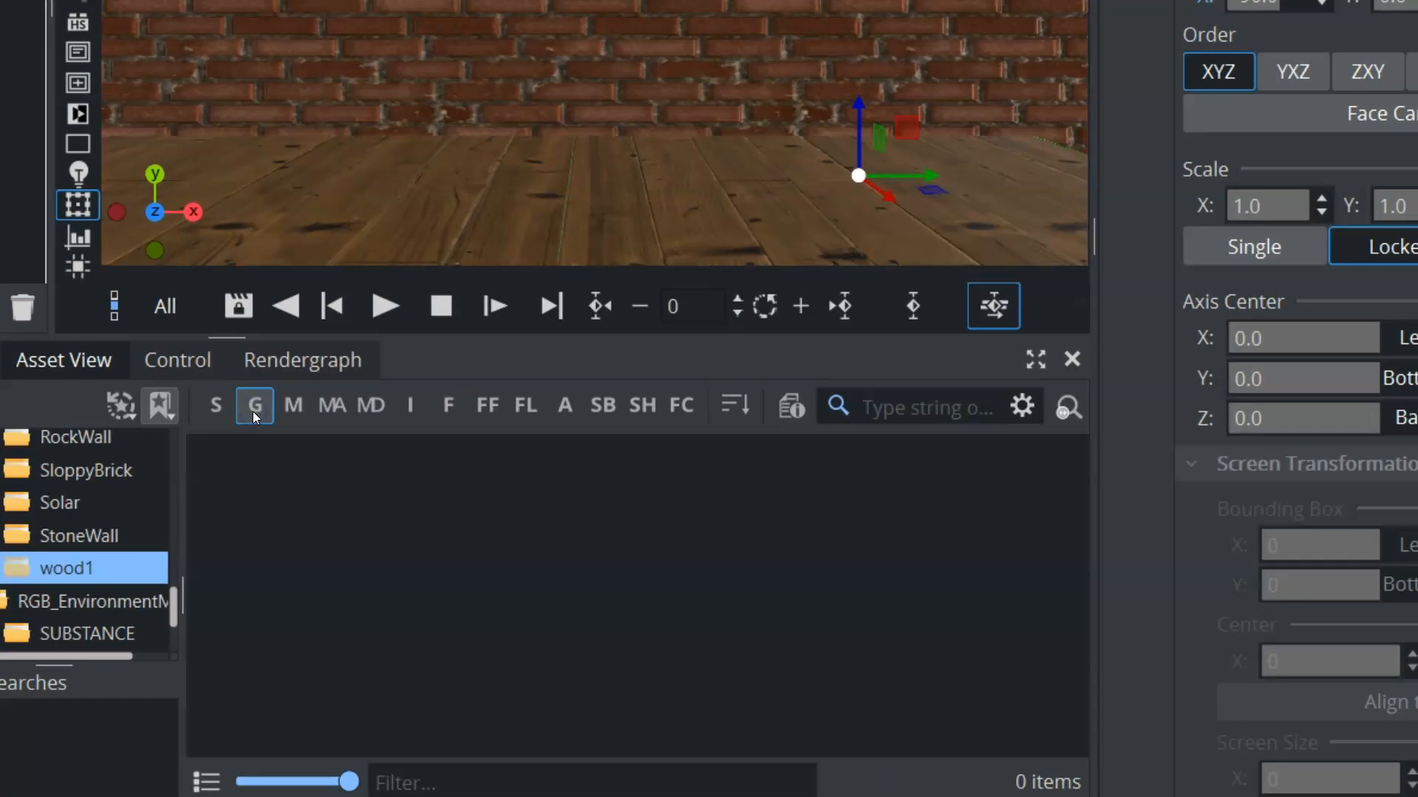
pyautogui.moveTo(170, 599); pyautogui.dragTo(176, 636)
pyautogui.click(30, 605)
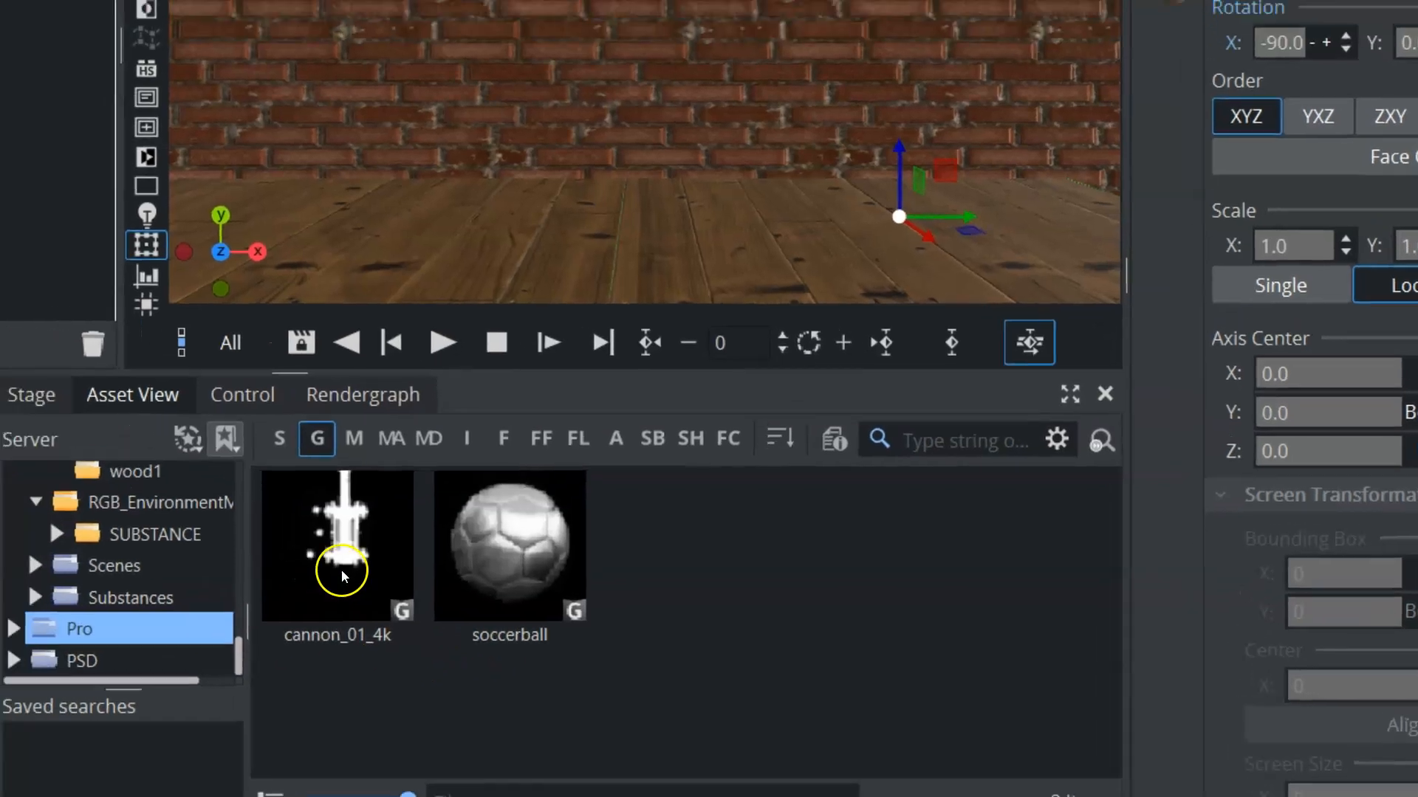
pyautogui.moveTo(279, 542); pyautogui.dragTo(205, 360)
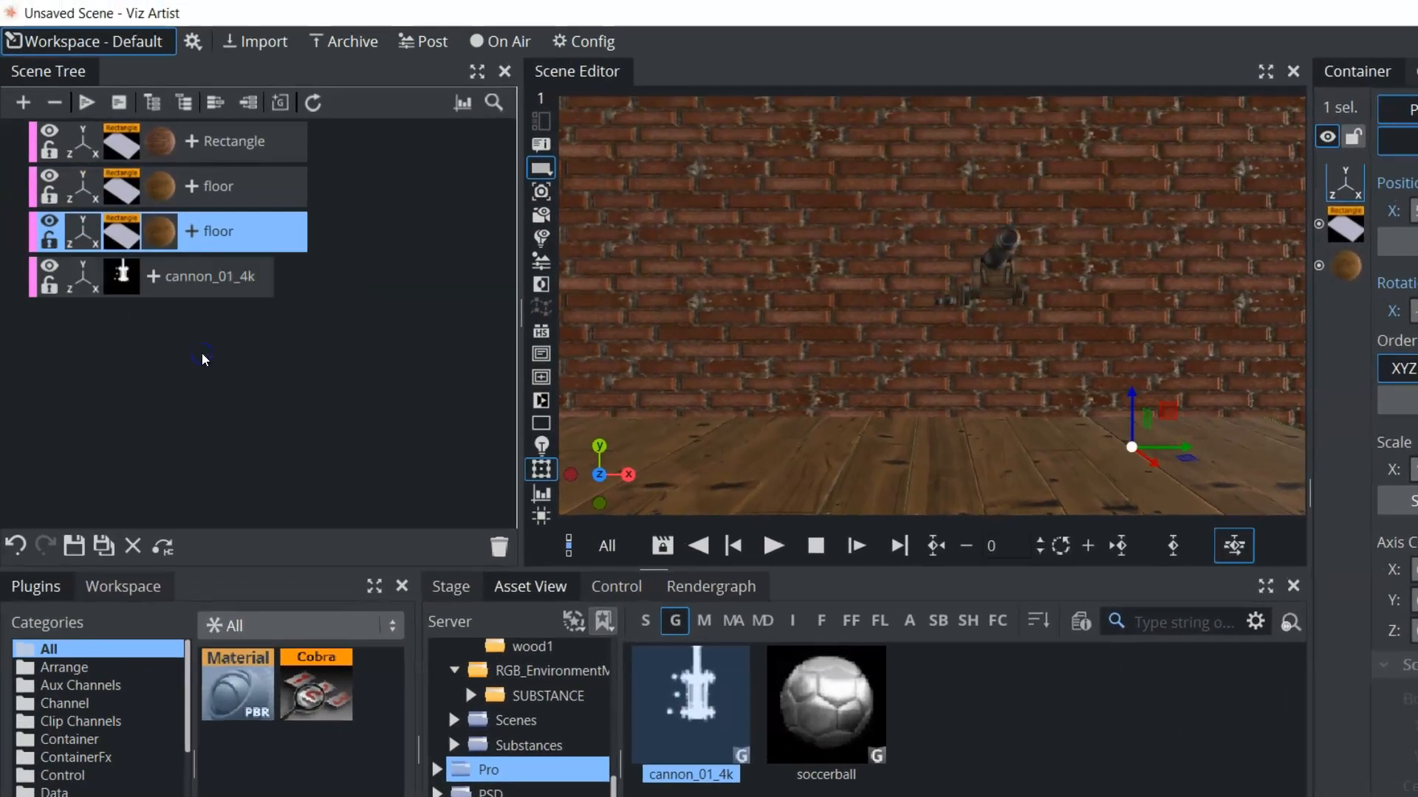
# Move the cannon to X -153 and Y -116, scale it uniformly to 2.95, and rotate it to -32 on Y
pyautogui.click(84, 280)
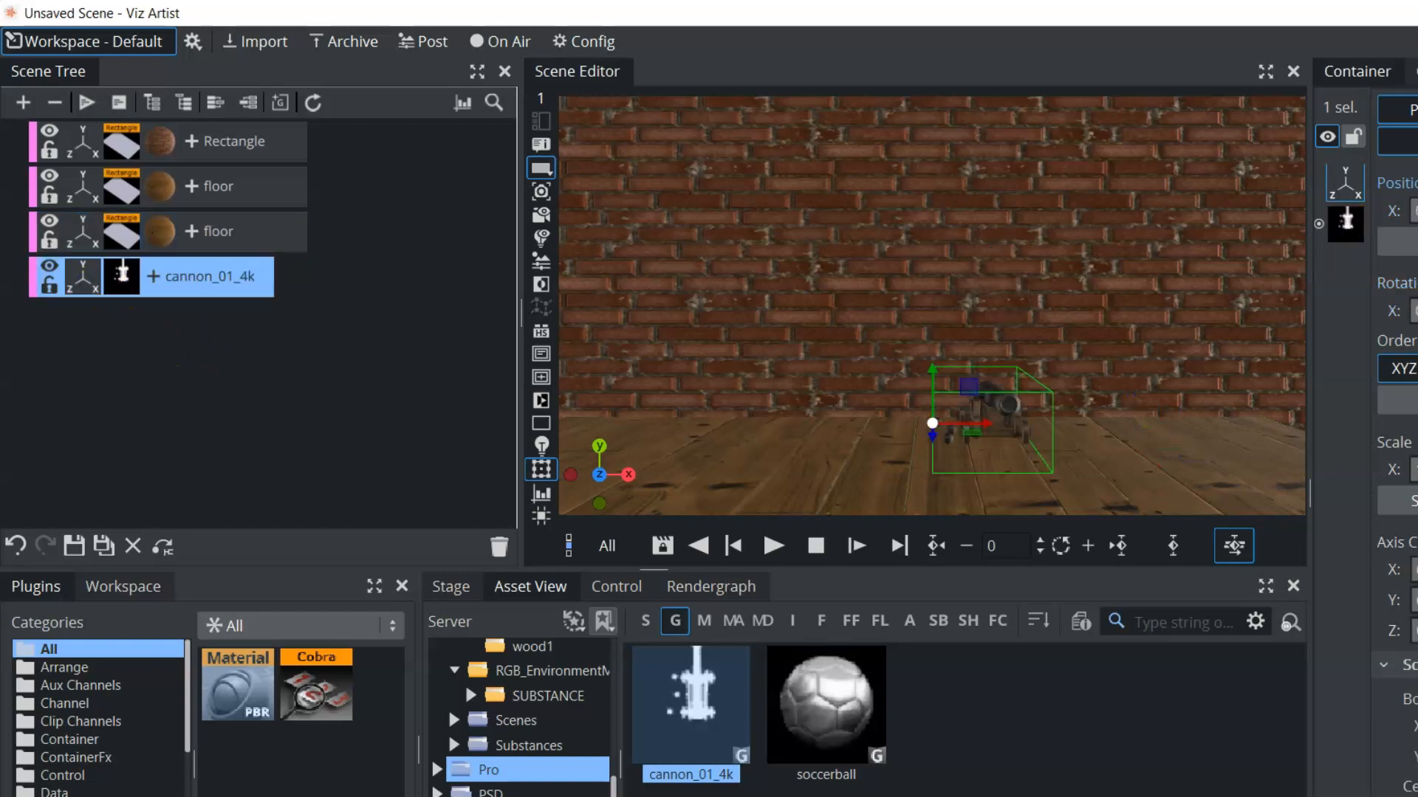
pyautogui.moveTo(1414, 469); pyautogui.dragTo(143, 443)
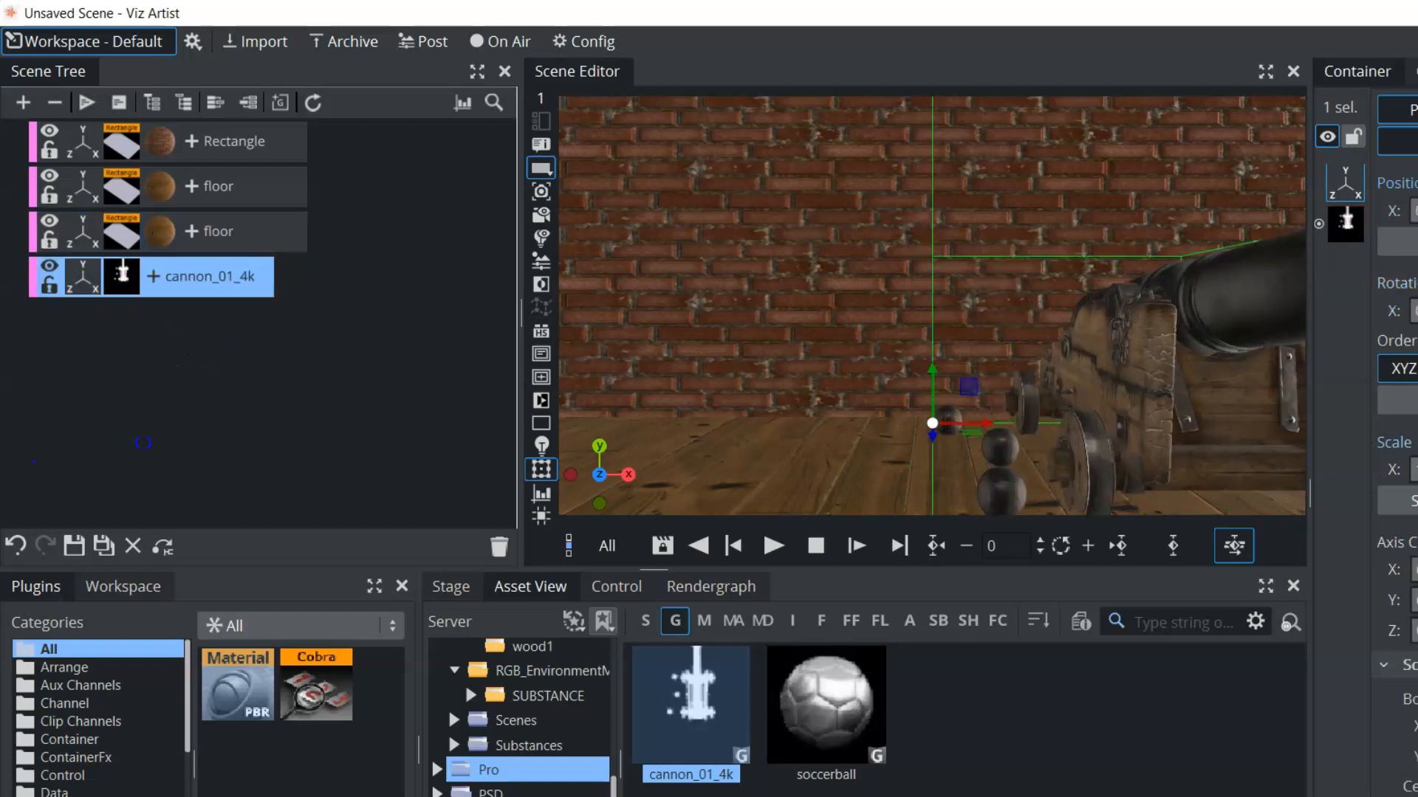
pyautogui.moveTo(1169, 211); pyautogui.dragTo(1056, 211)
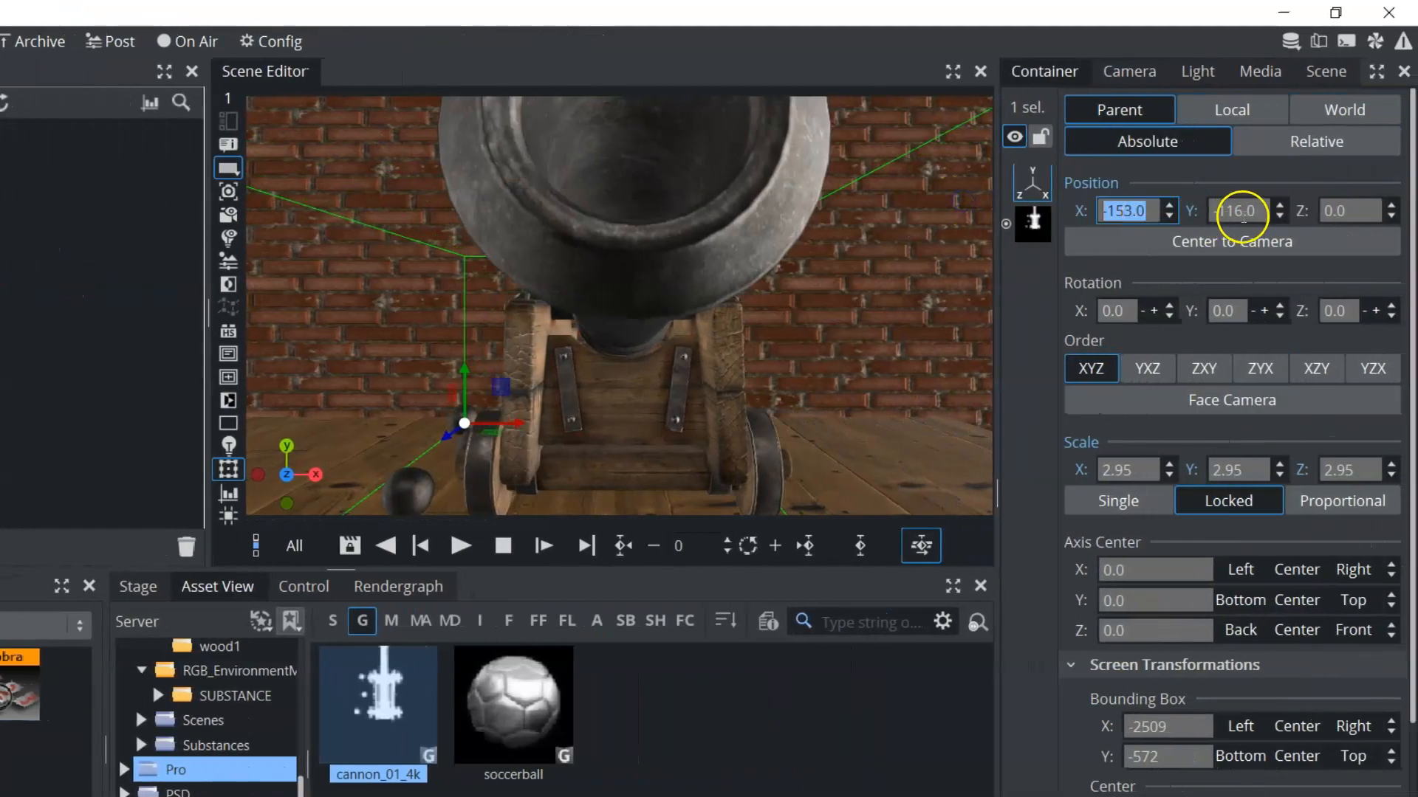
pyautogui.moveTo(1234, 308); pyautogui.dragTo(1215, 308)
# Reposition the cannon on the floor at X -46, Y -399, Z -928 and enlarge it uniformly to a scale of 6.02
pyautogui.moveTo(1115, 207); pyautogui.dragTo(1233, 200)
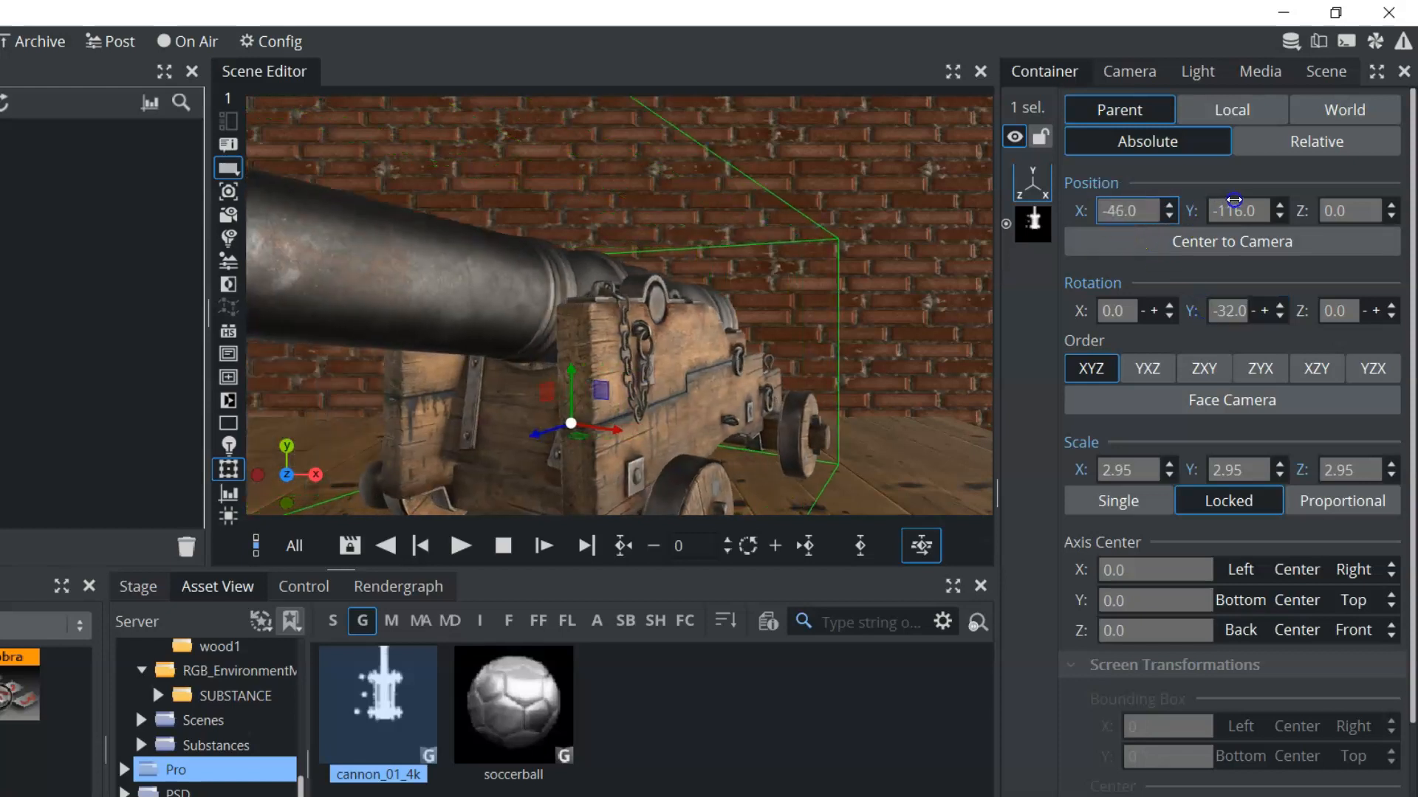
pyautogui.moveTo(1345, 212); pyautogui.dragTo(1013, 259)
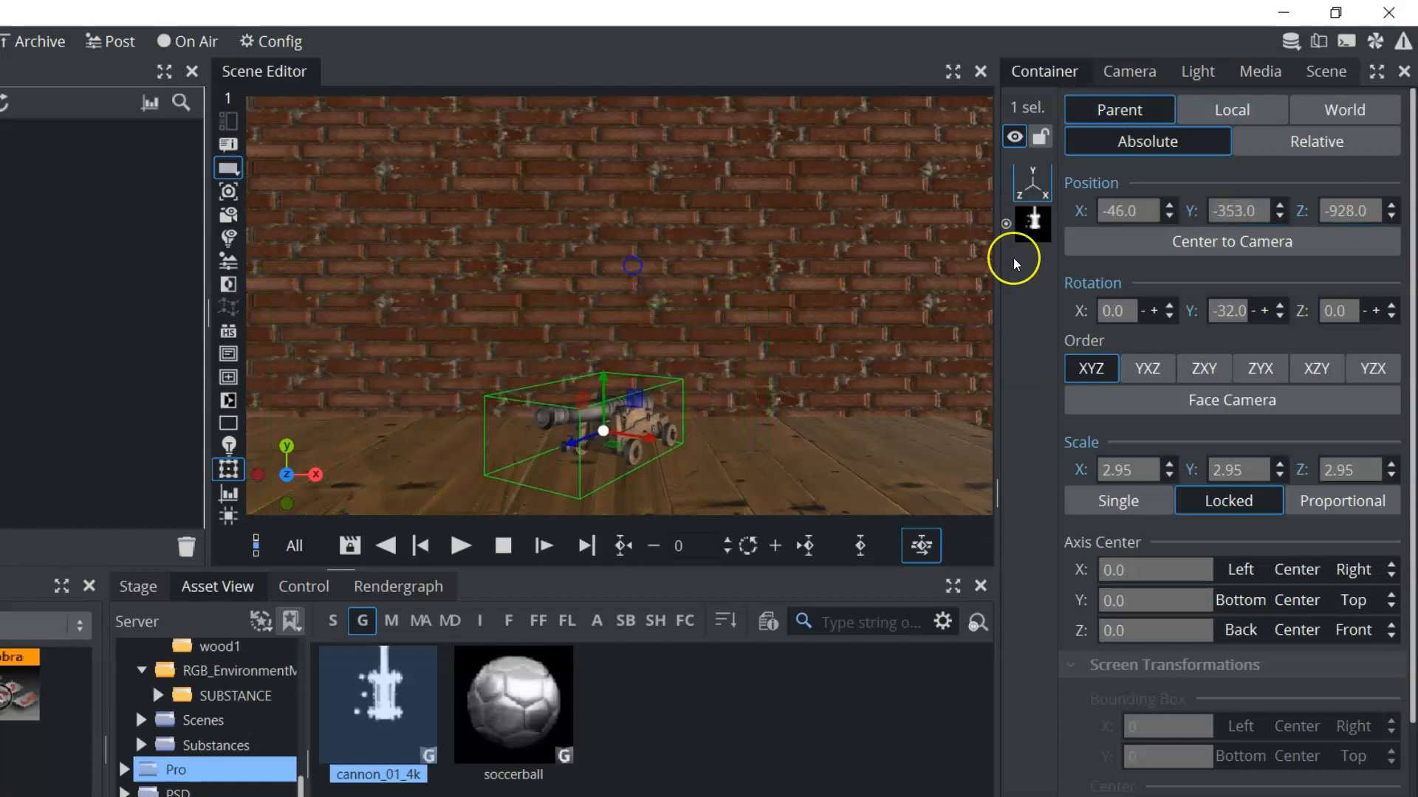
pyautogui.moveTo(1253, 203); pyautogui.dragTo(1204, 204)
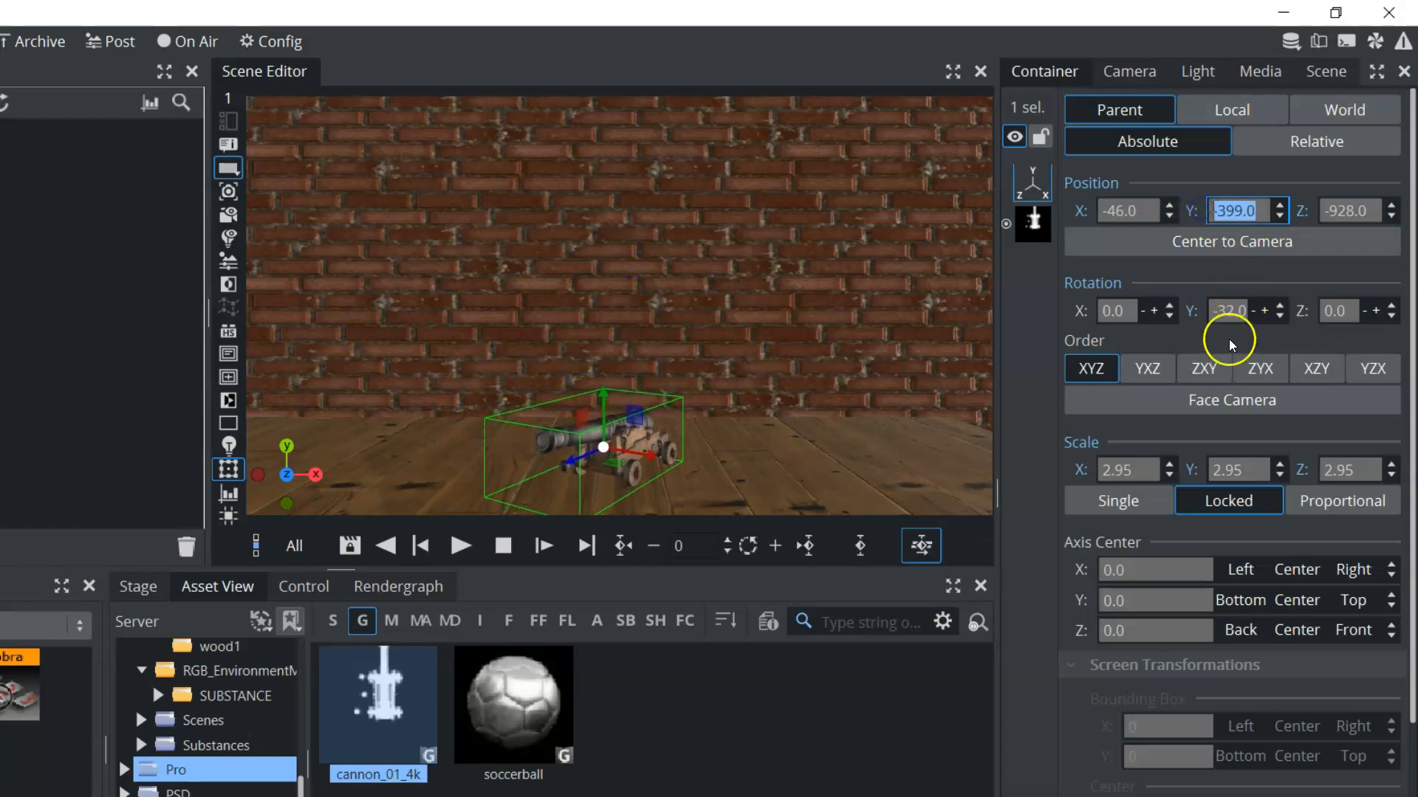
pyautogui.moveTo(1108, 469); pyautogui.dragTo(1079, 414)
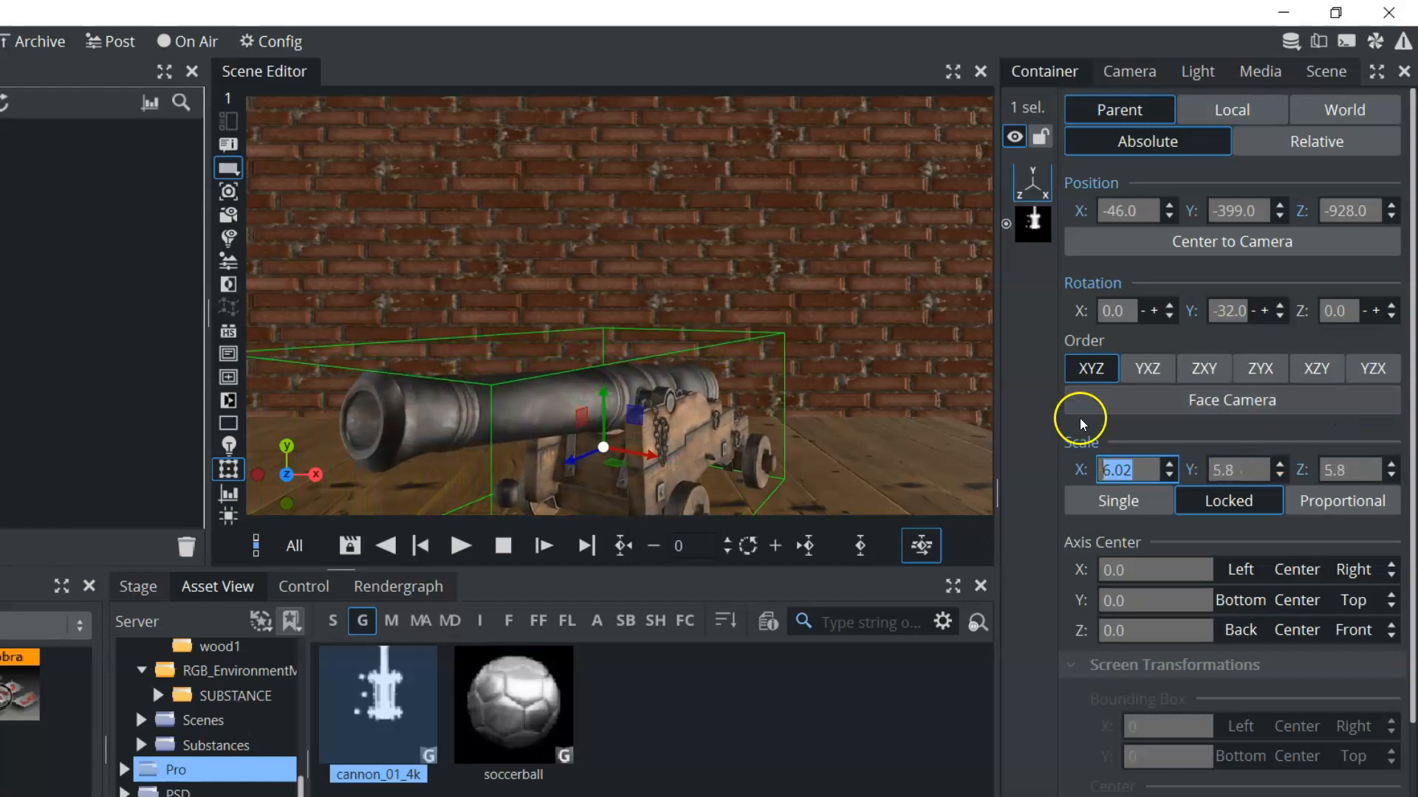
pyautogui.click(1235, 244)
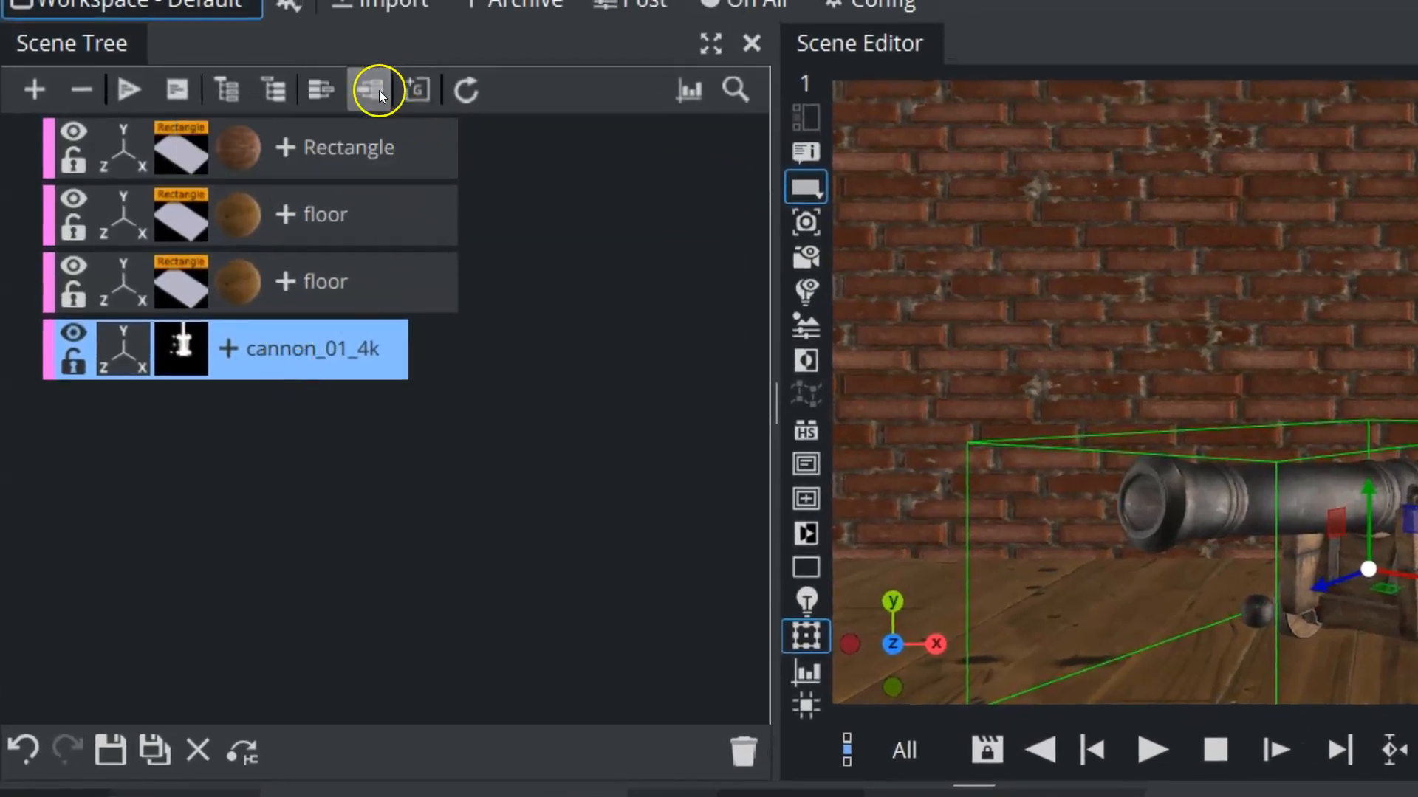
# Split the cannon geometry into its component containers and look through the wheel parts in the scene tree
pyautogui.click(370, 90)
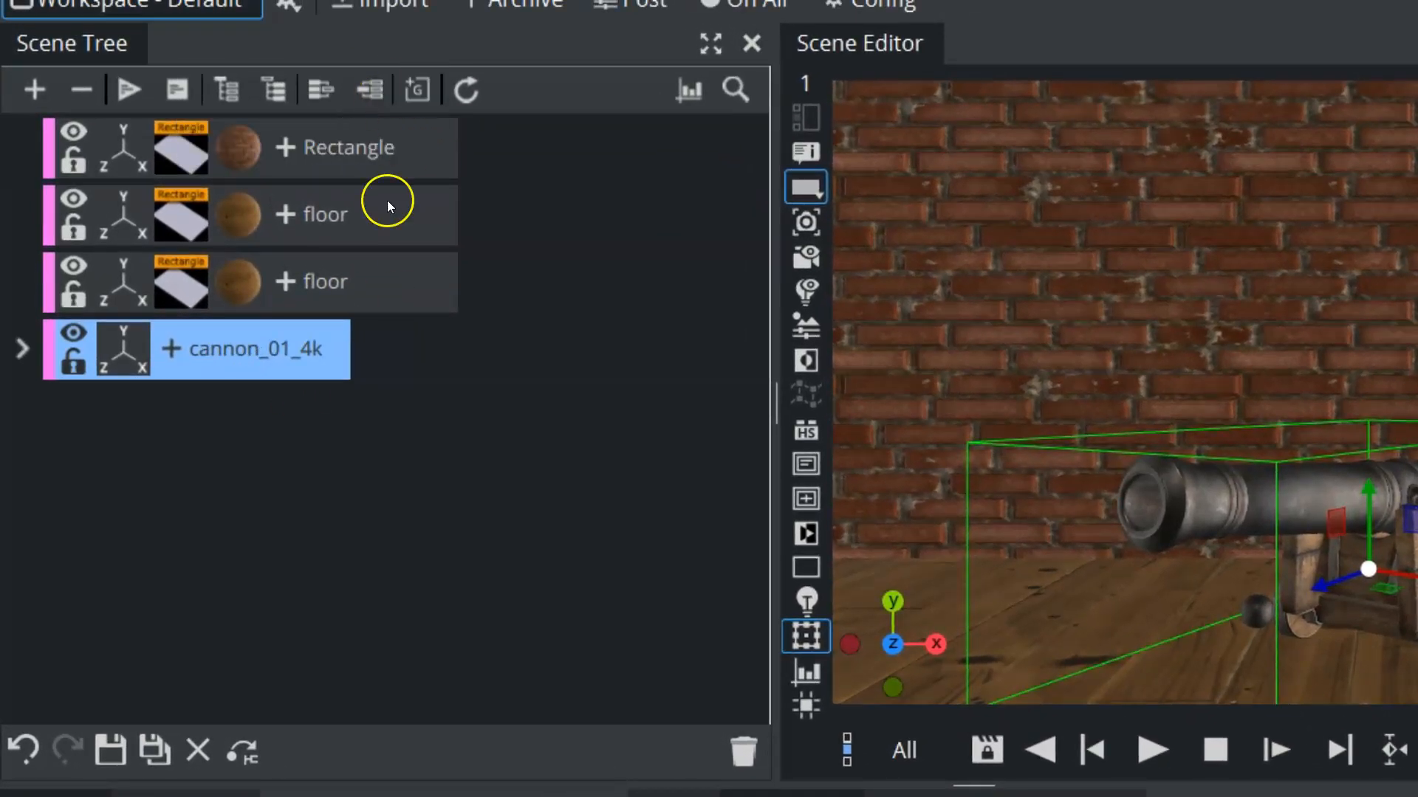
pyautogui.click(23, 348)
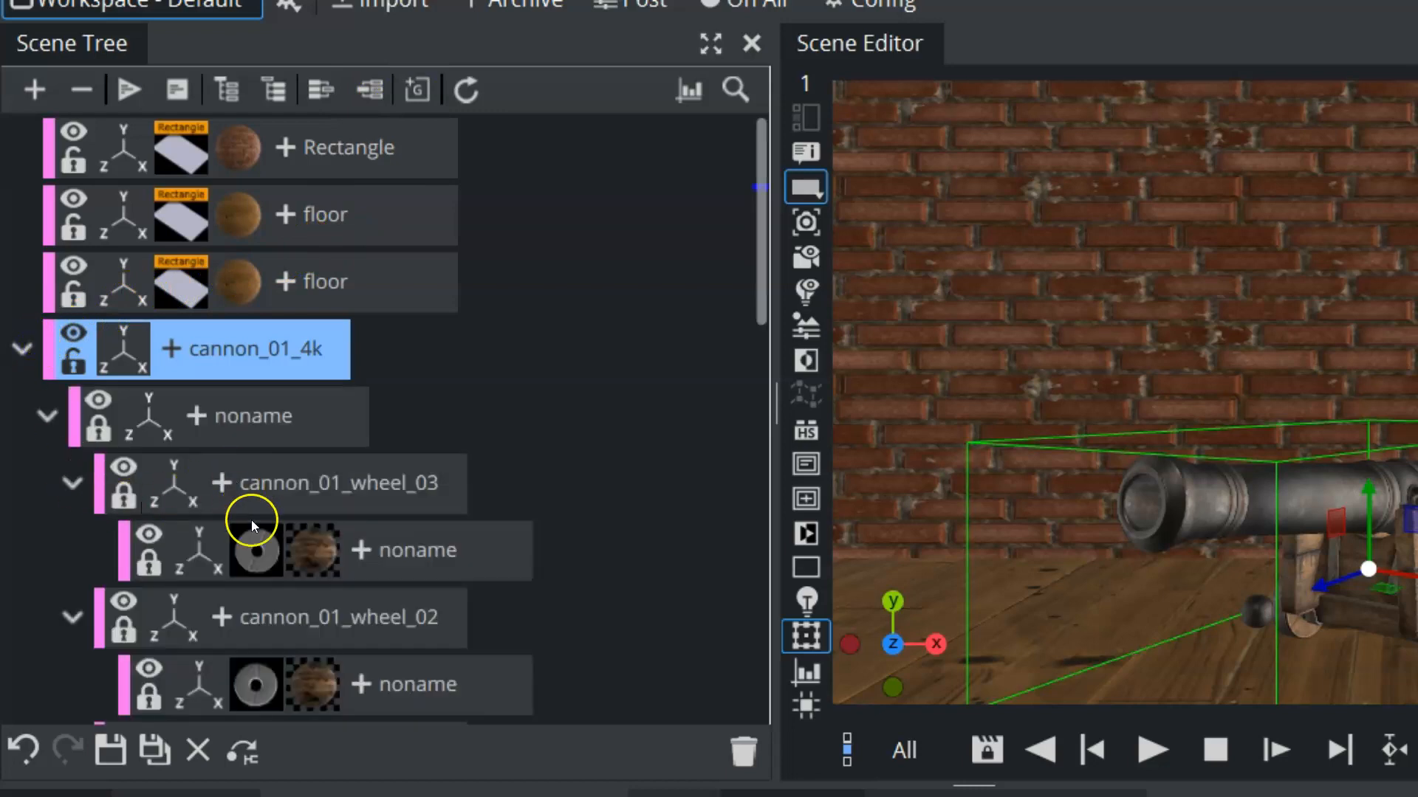
pyautogui.click(73, 485)
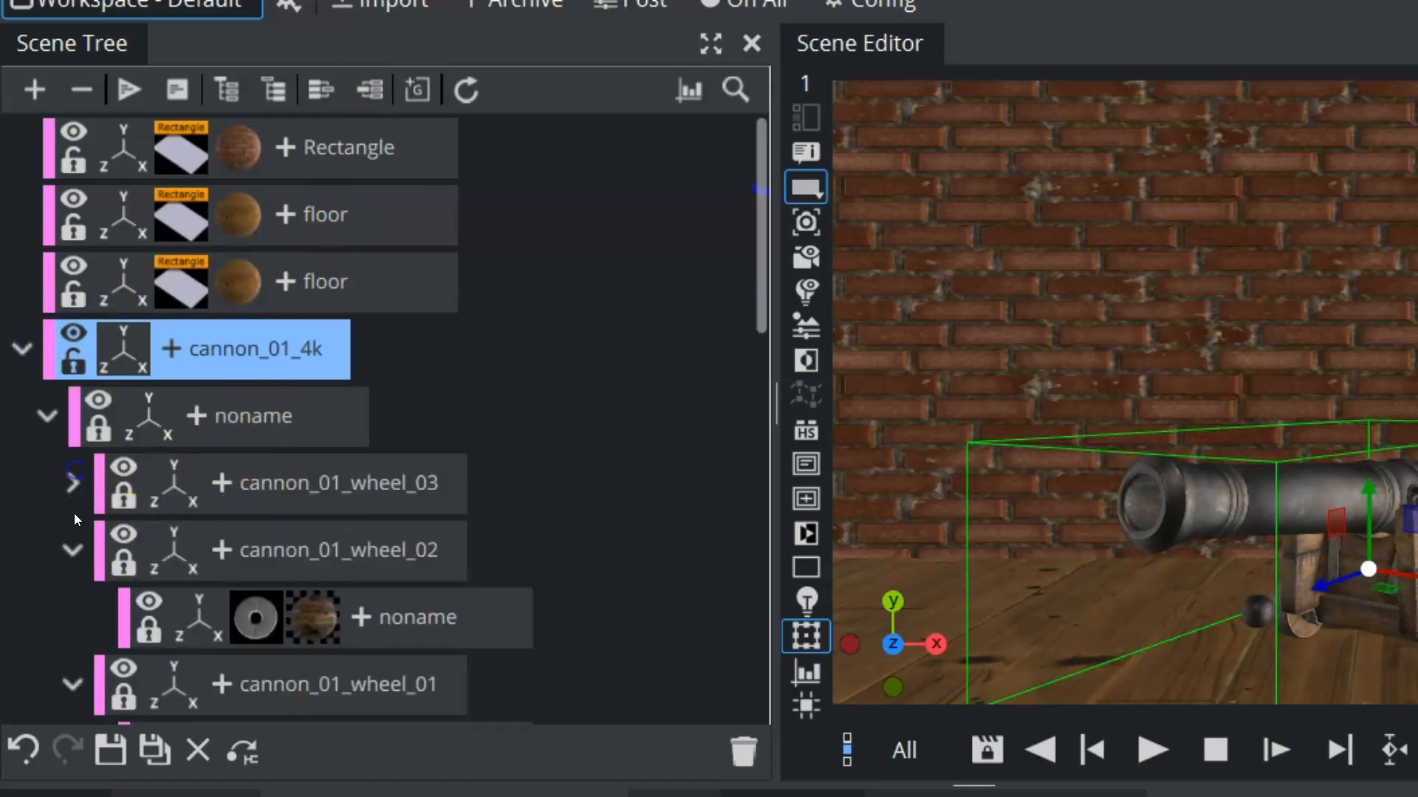
pyautogui.click(68, 544)
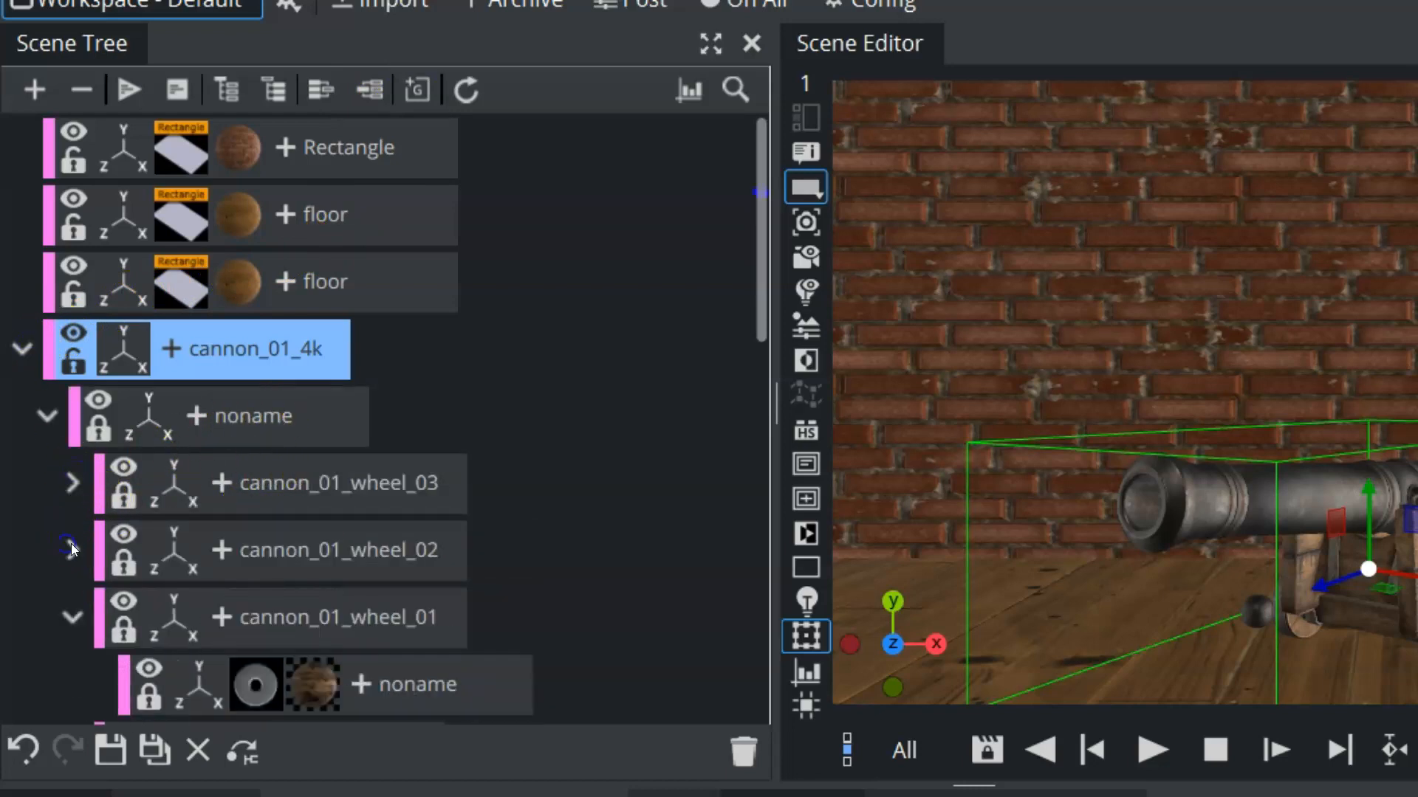
pyautogui.click(70, 614)
pyautogui.click(74, 484)
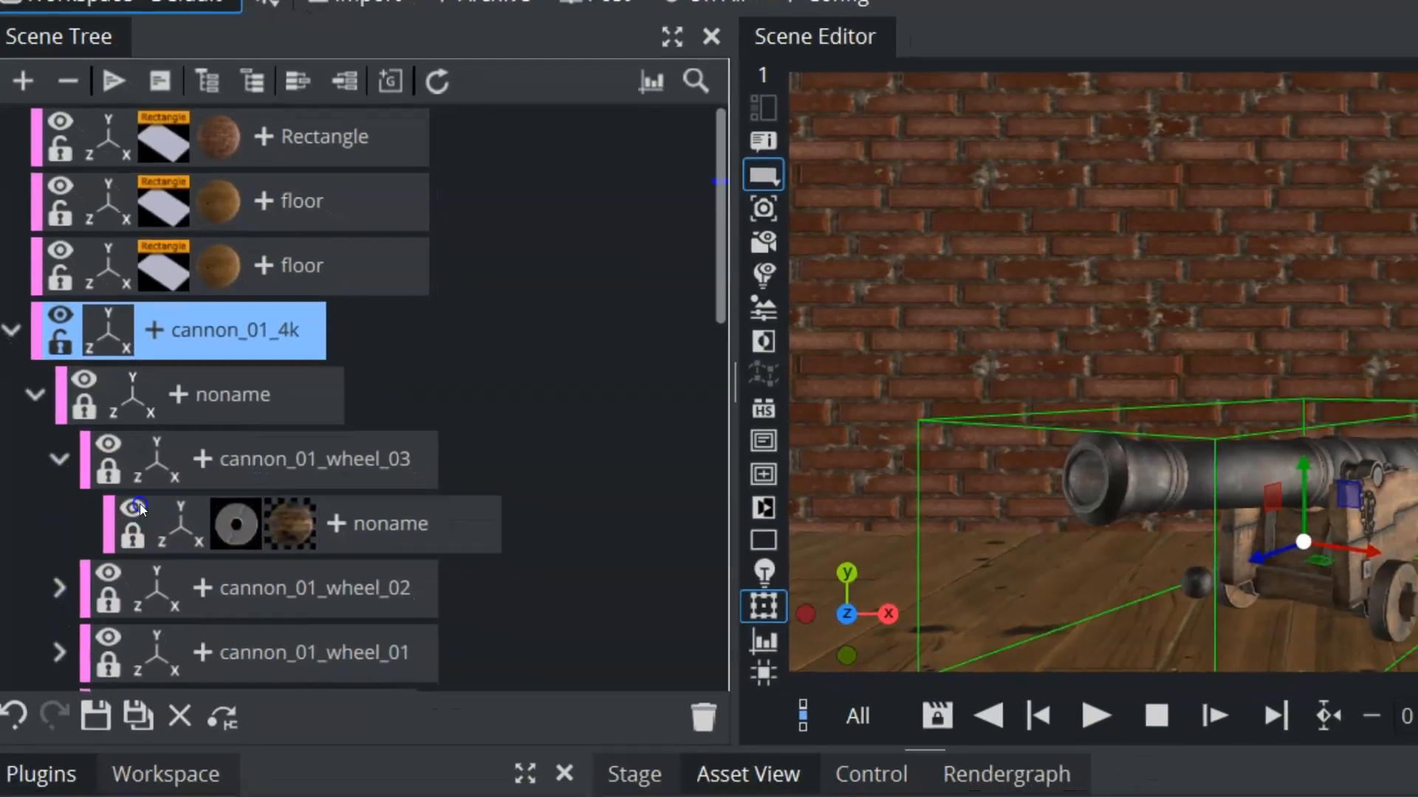
# Hide the mesh of cannon_01_wheel_03 and show it again, and collapse the cannon's list of parts
pyautogui.click(149, 535)
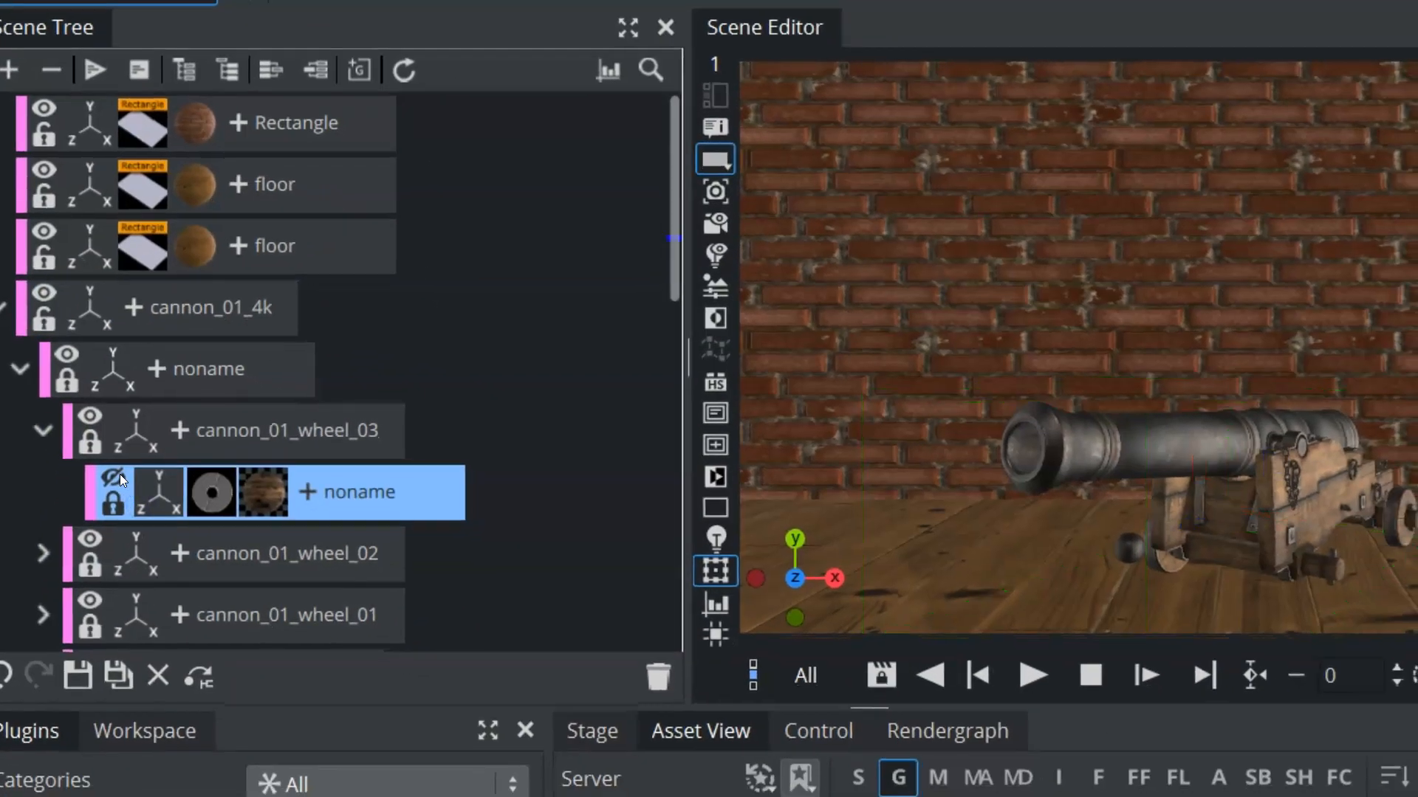
pyautogui.click(118, 476)
pyautogui.click(44, 432)
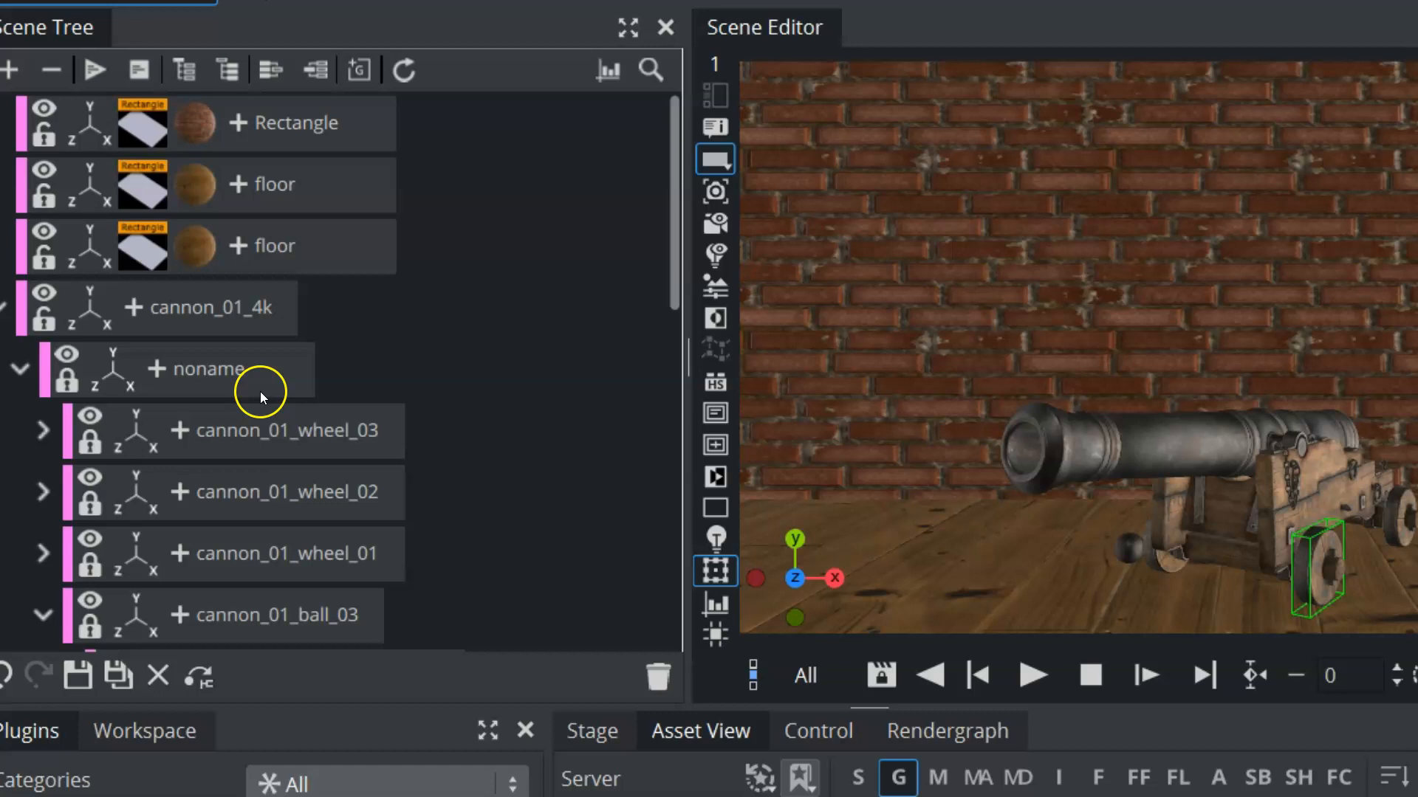
pyautogui.click(20, 368)
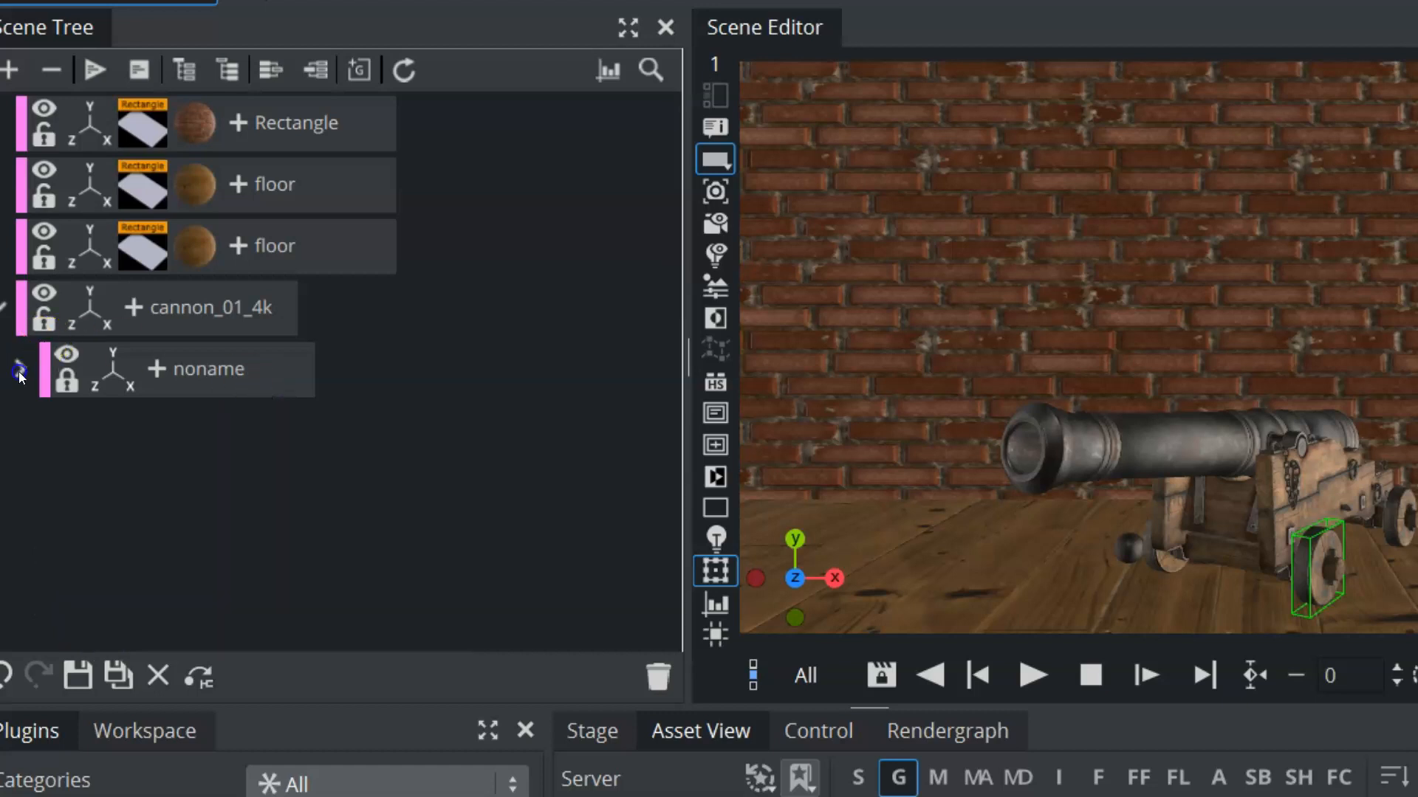
# Move the cannon toward positive X and turn its muzzle more toward the camera
pyautogui.click(91, 307)
pyautogui.moveTo(1206, 253); pyautogui.dragTo(1417, 246)
pyautogui.doubleClick(1044, 259)
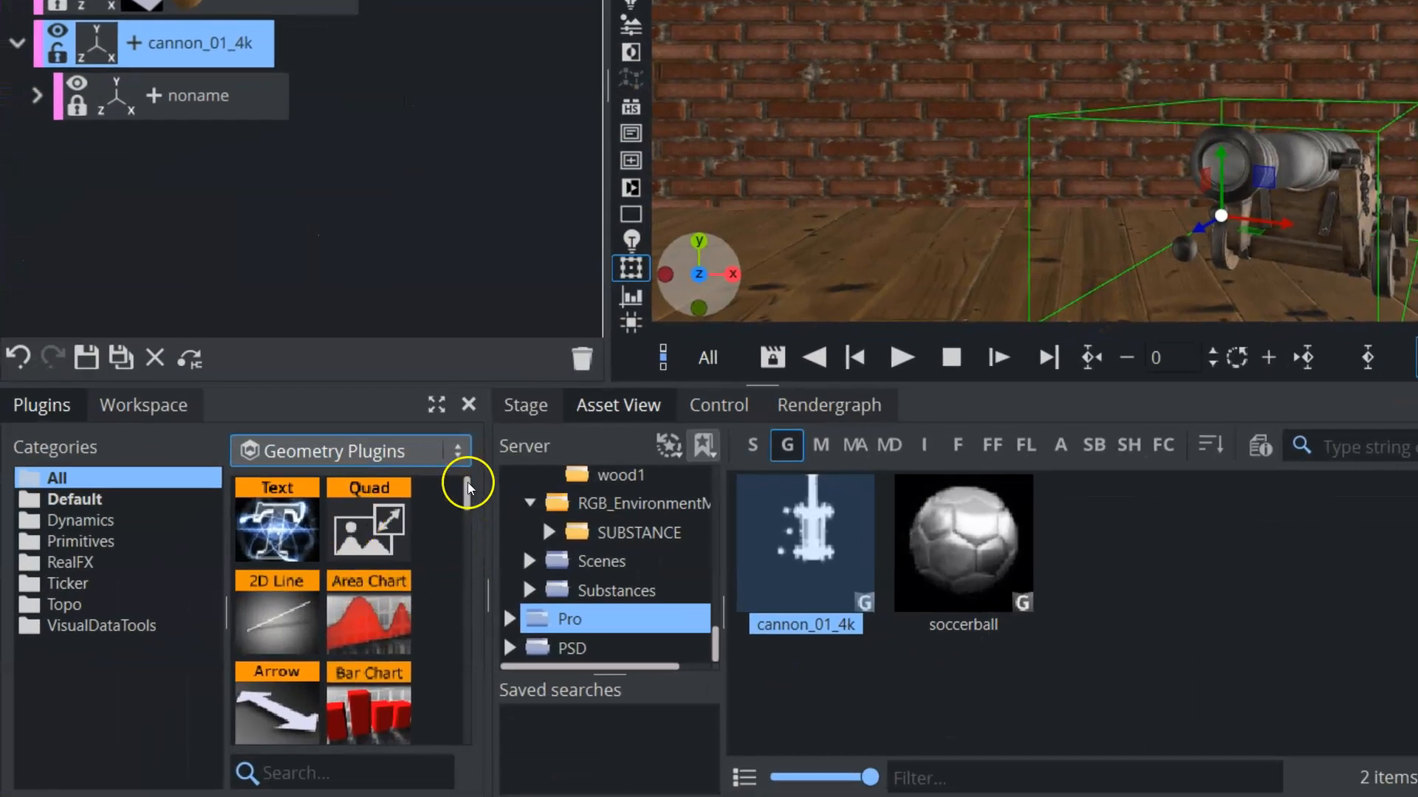
# Add a Cogwheel geometry at the scene's top level above the cannon container and place it on the floor beside the cannon
pyautogui.moveTo(467, 488); pyautogui.dragTo(467, 517)
pyautogui.moveTo(367, 545); pyautogui.dragTo(127, 238)
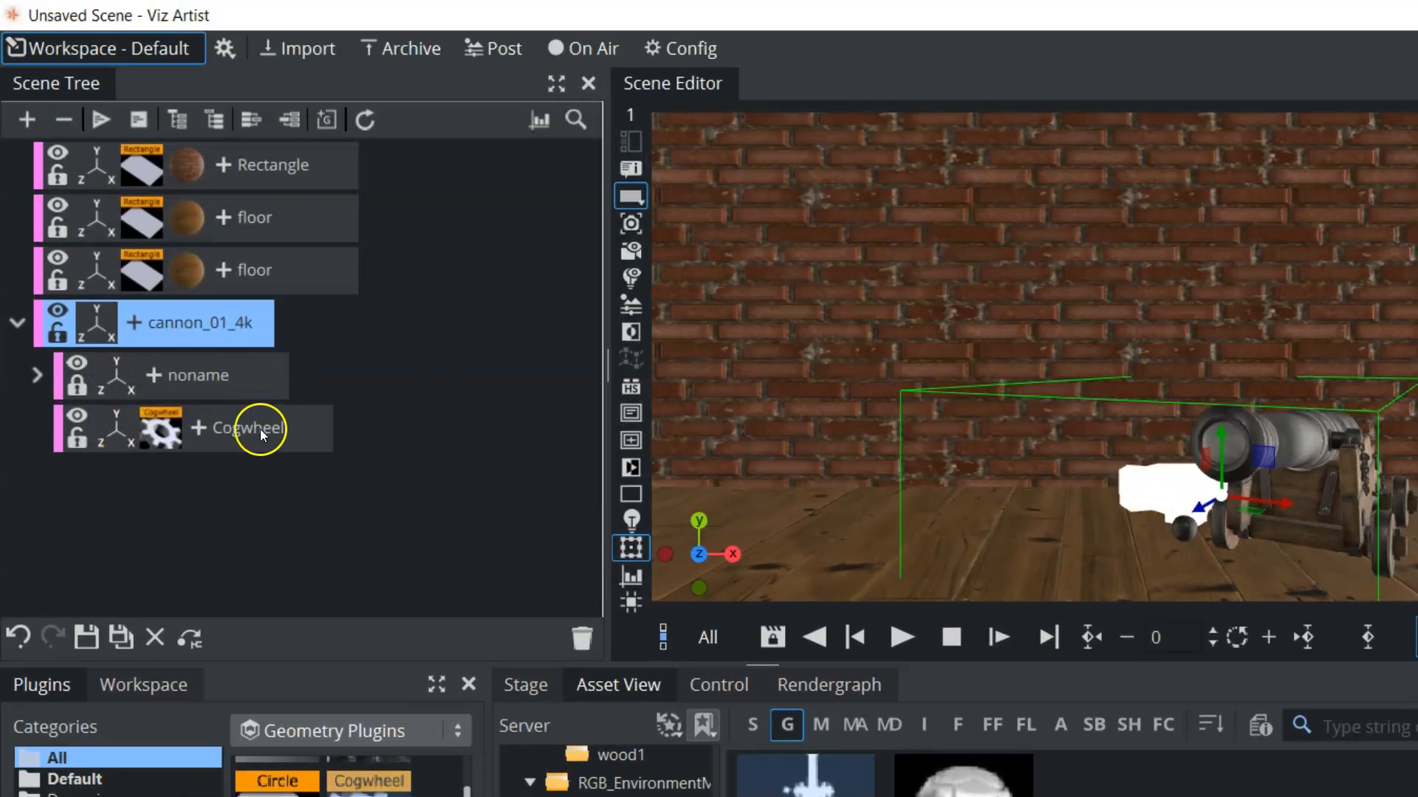
pyautogui.moveTo(260, 428); pyautogui.dragTo(134, 295)
pyautogui.moveTo(923, 297); pyautogui.dragTo(923, 455)
pyautogui.moveTo(982, 516); pyautogui.dragTo(1074, 517)
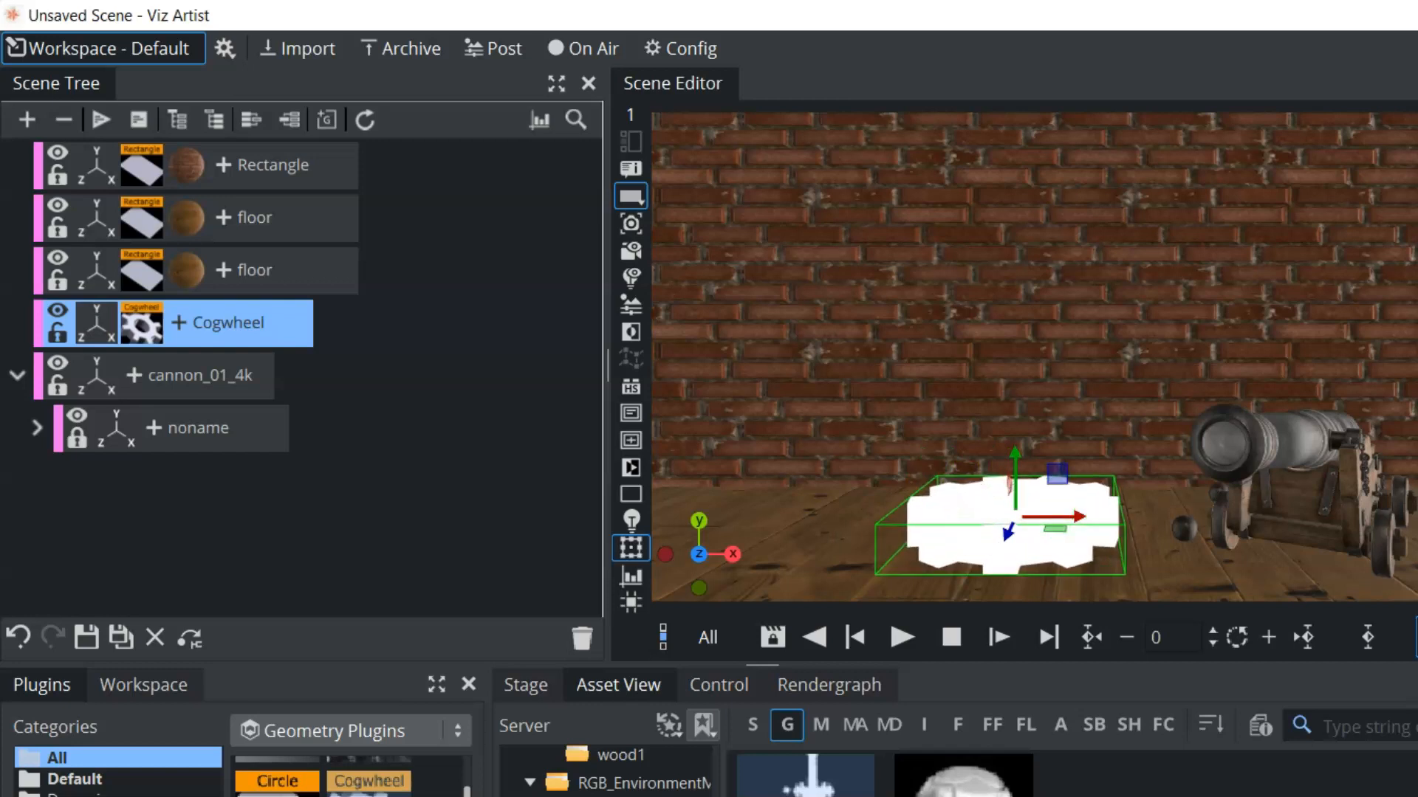
# Stand the cogwheel upright facing the camera and open a wide hole through its center
pyautogui.moveTo(1008, 533); pyautogui.dragTo(1035, 471)
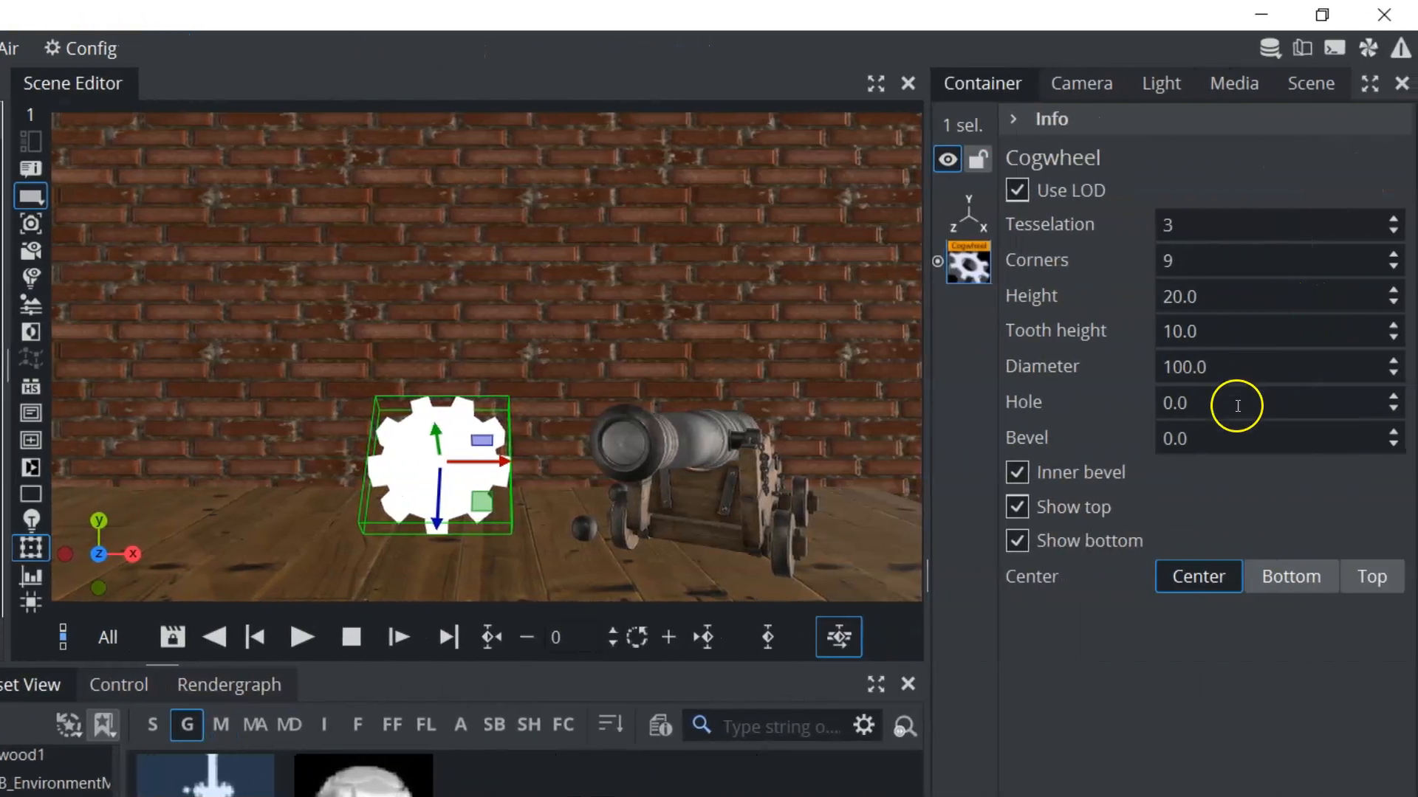
pyautogui.moveTo(1184, 403); pyautogui.dragTo(1262, 404)
pyautogui.click(1322, 403)
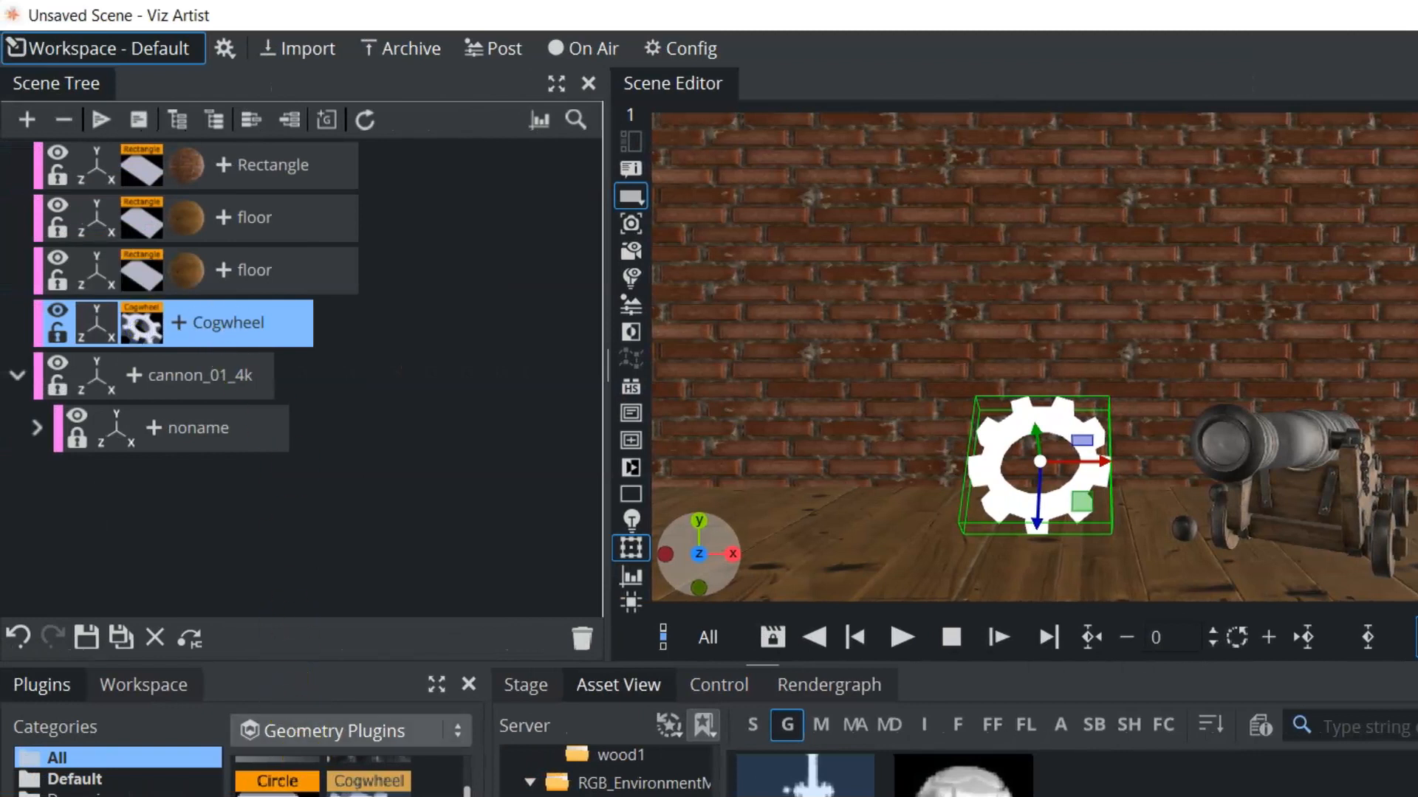
# Search the plugins for pbr and copy the wooden floor's PBR material onto the cogwheel
pyautogui.click(295, 733)
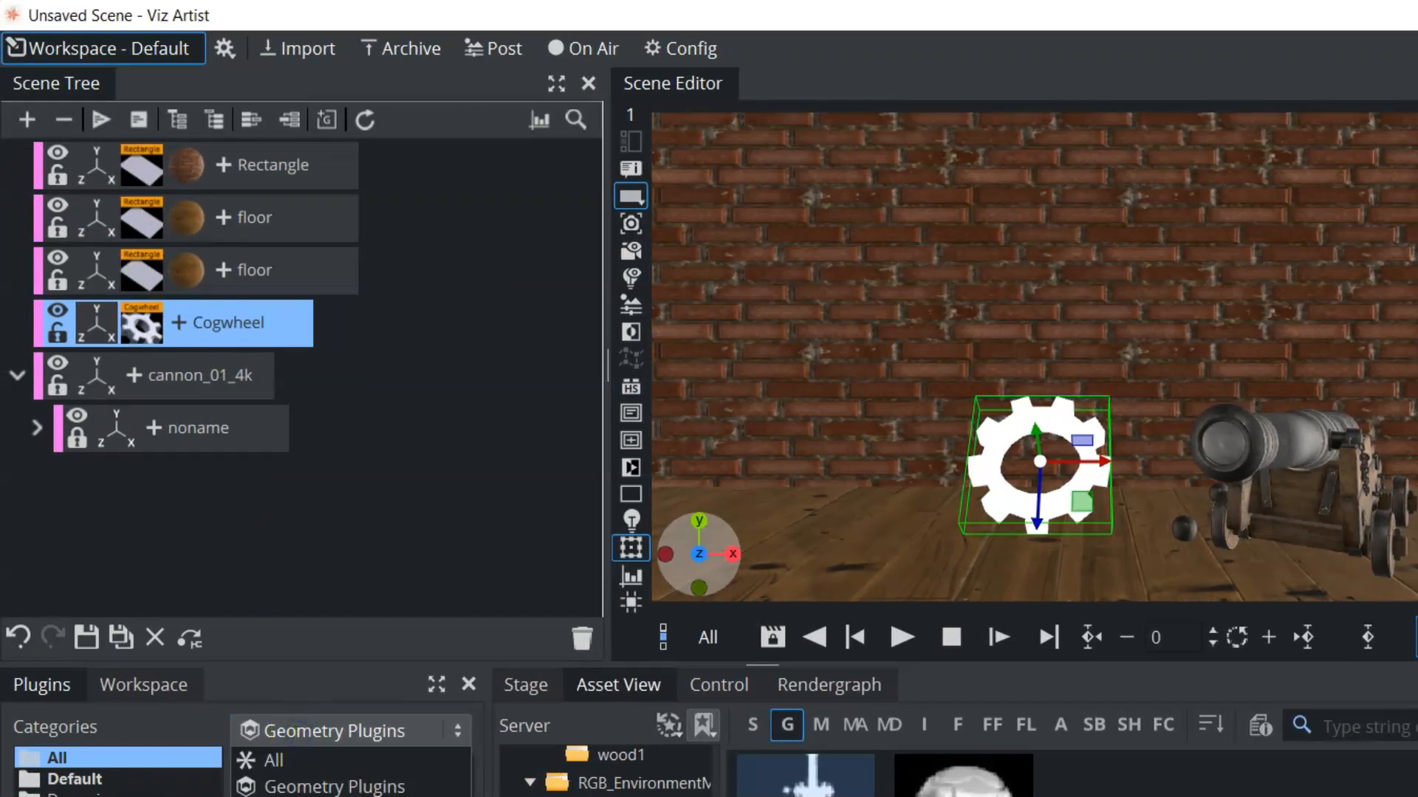
pyautogui.click(332, 791)
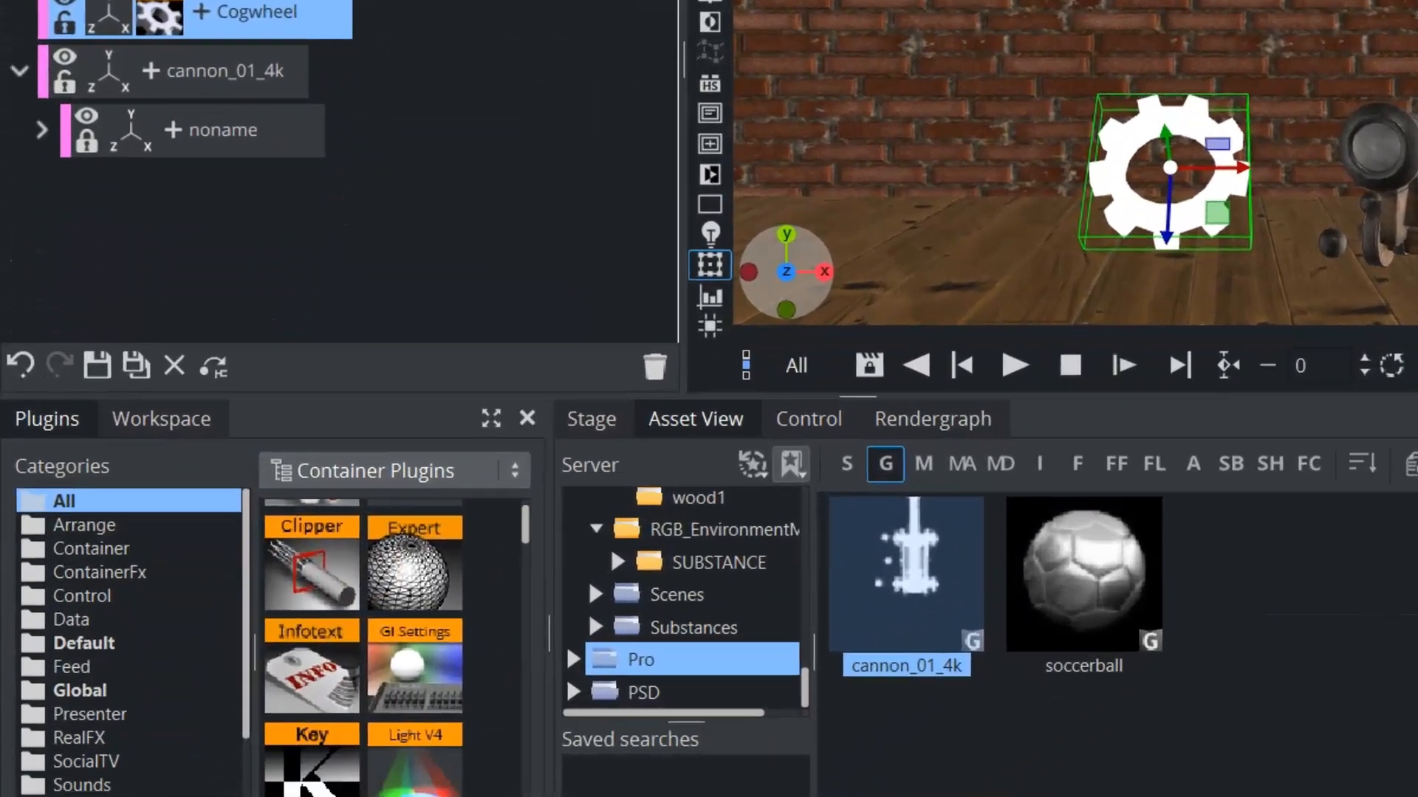
pyautogui.click(369, 764)
pyautogui.write('pbr')
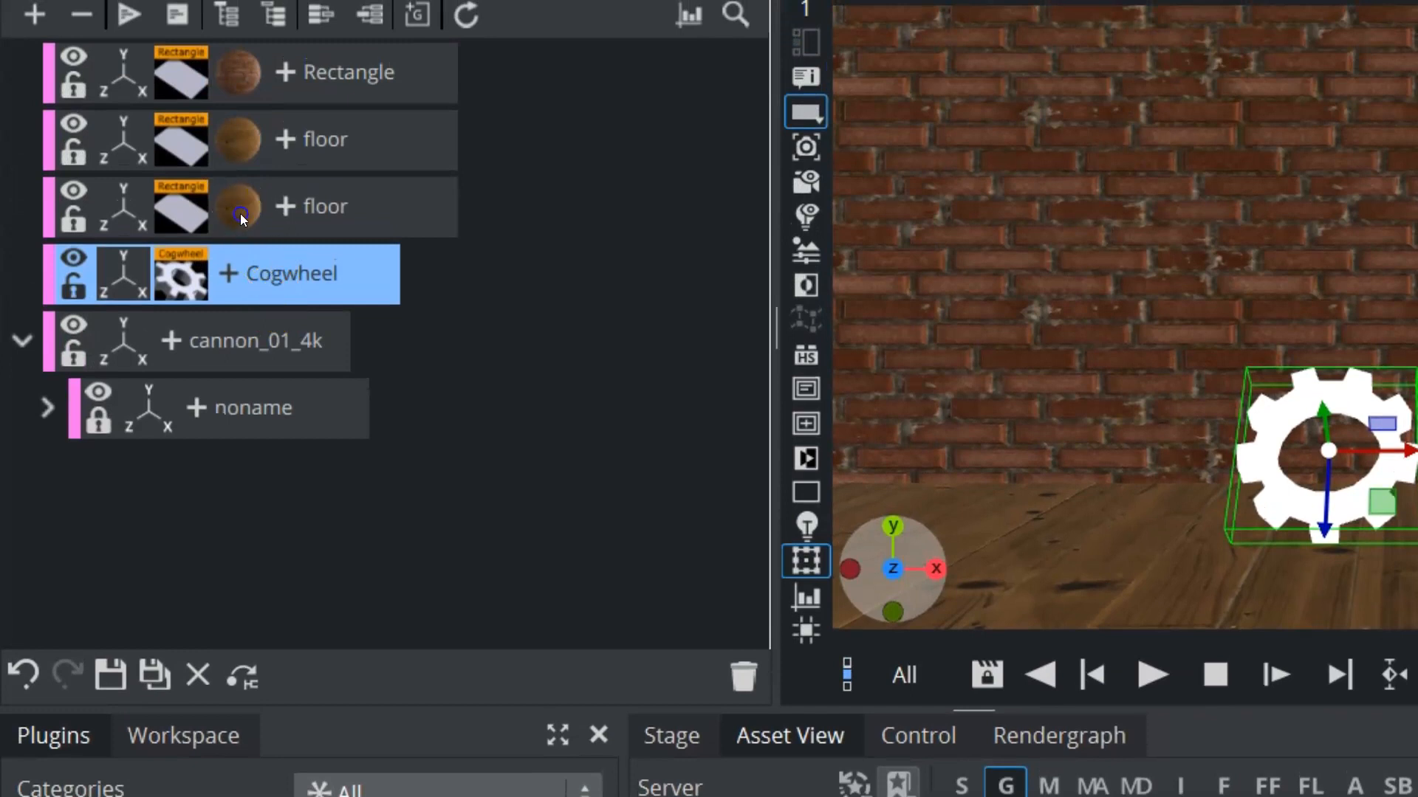
pyautogui.moveTo(242, 215); pyautogui.dragTo(237, 273)
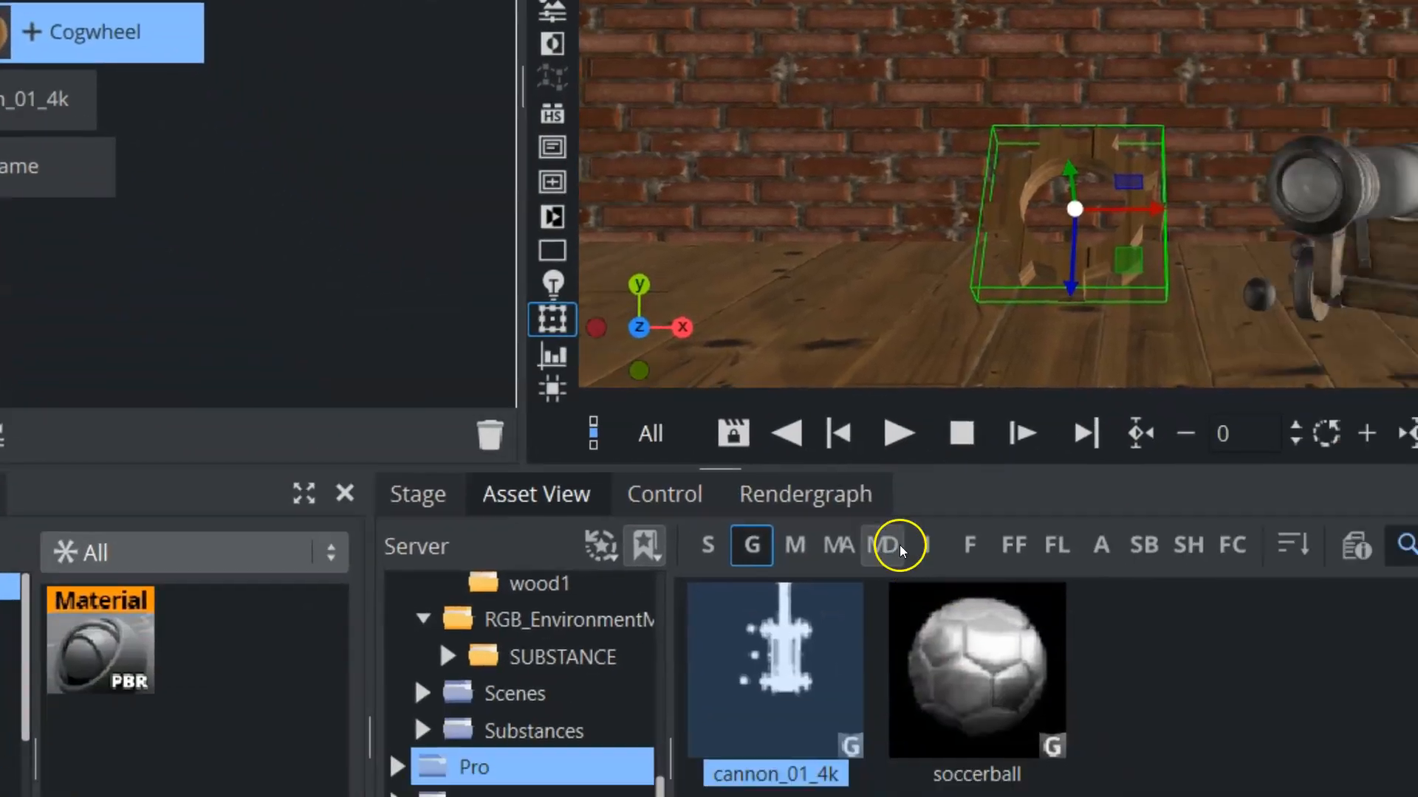
# Save the cogwheel's wooden PBR material among the material definition assets as a new file named wood
pyautogui.click(1149, 787)
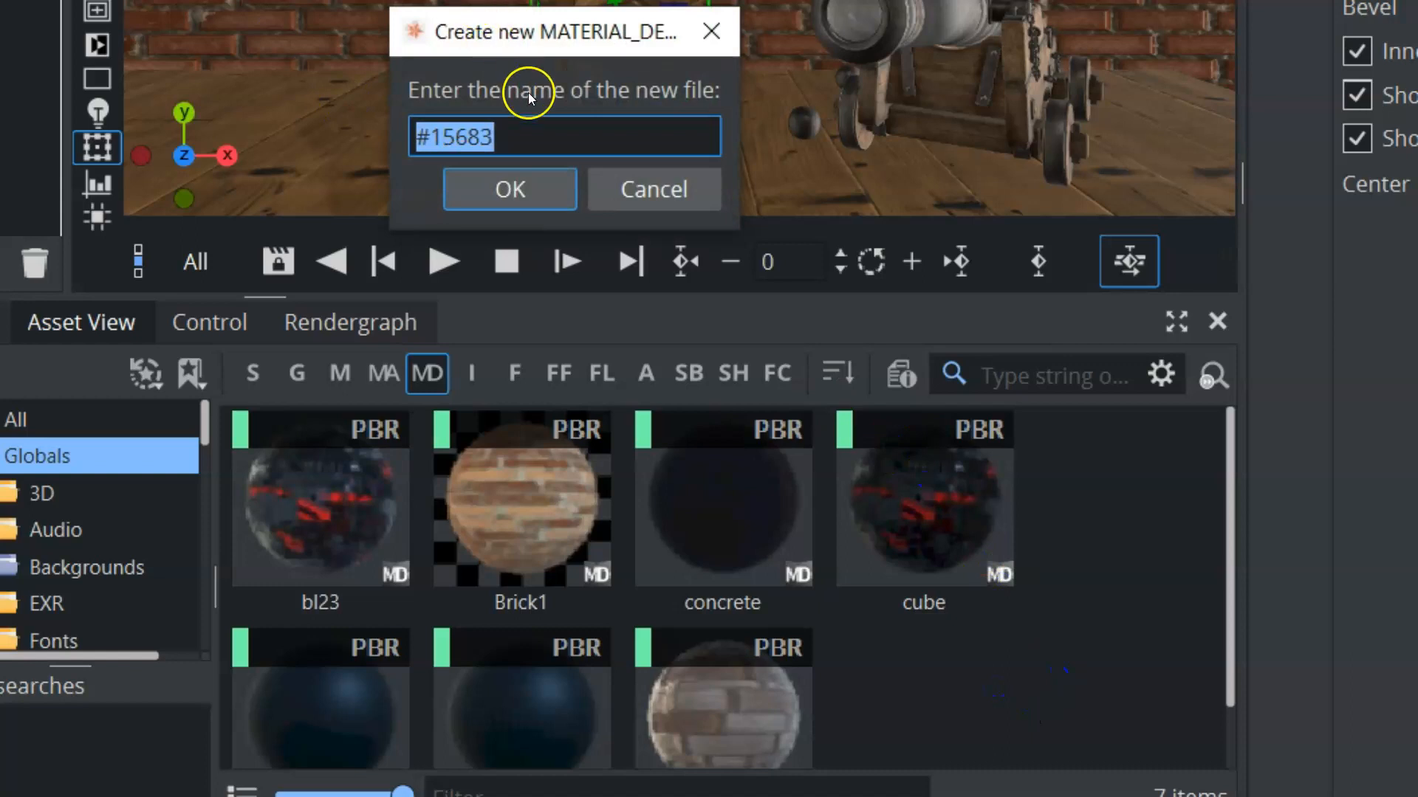
pyautogui.write('wo')
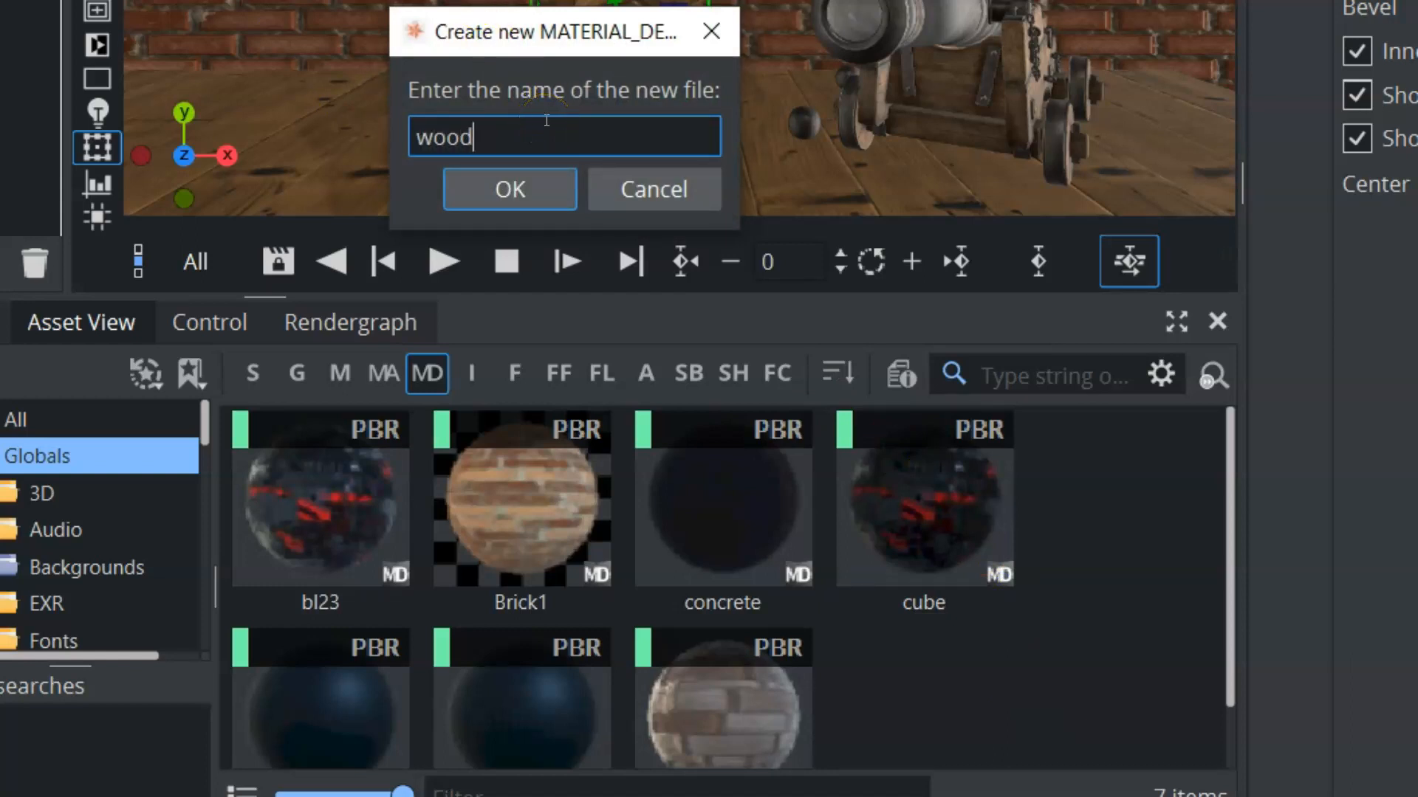
pyautogui.write('od')
pyautogui.press('Return')
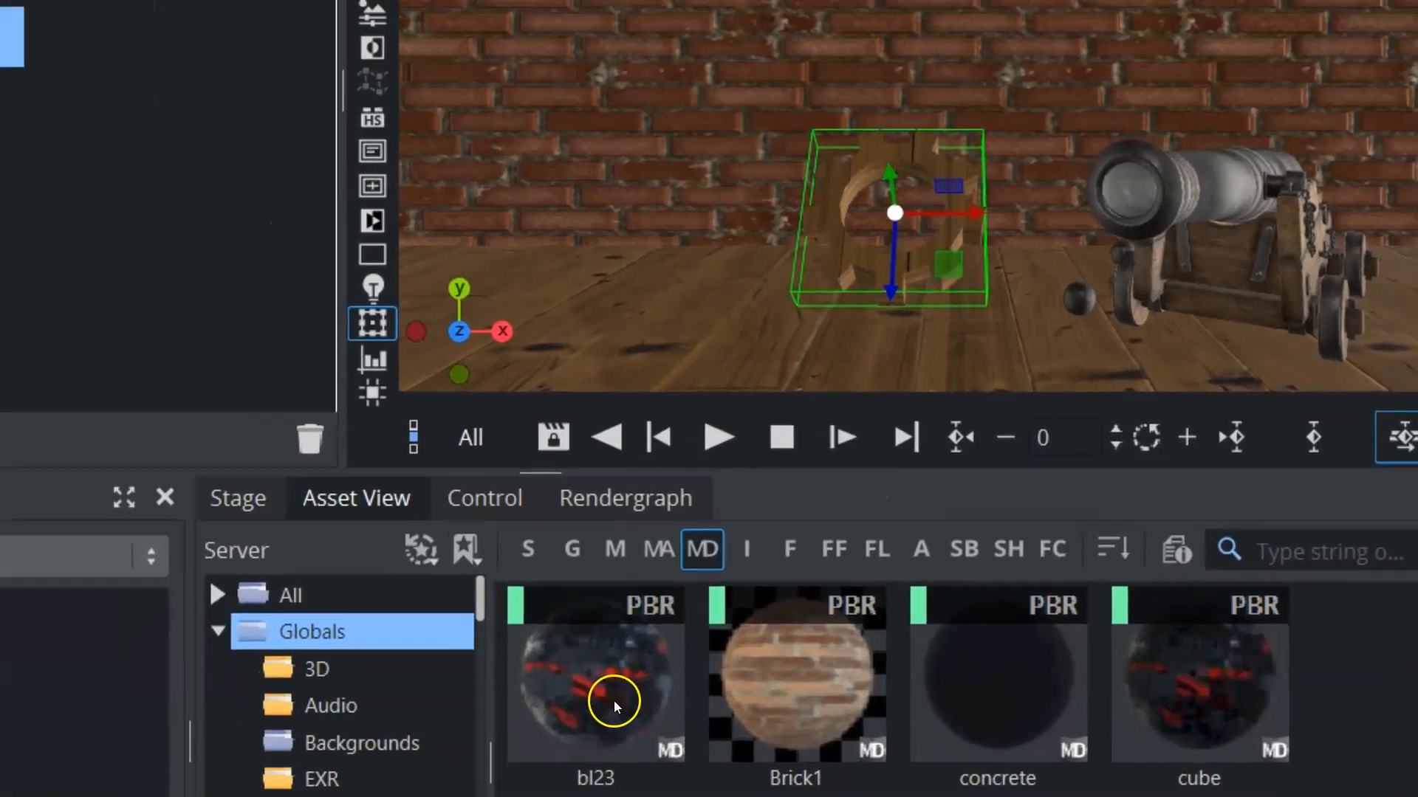
# Replace the cogwheel's material with the saved dark blue solar panel PBR material and list the image assets
pyautogui.moveTo(334, 504); pyautogui.dragTo(0, 0)
pyautogui.moveTo(399, 796); pyautogui.dragTo(243, 309)
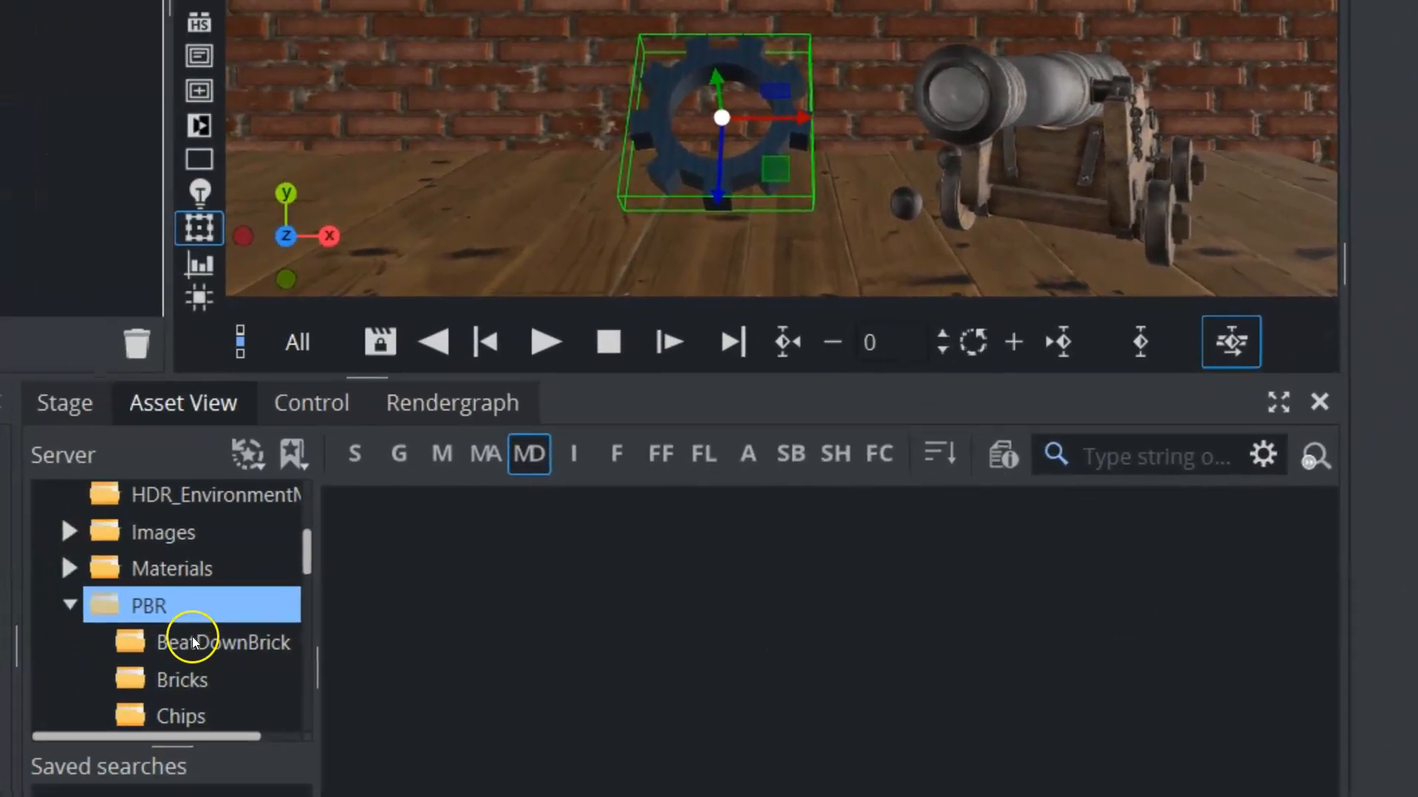
pyautogui.click(198, 635)
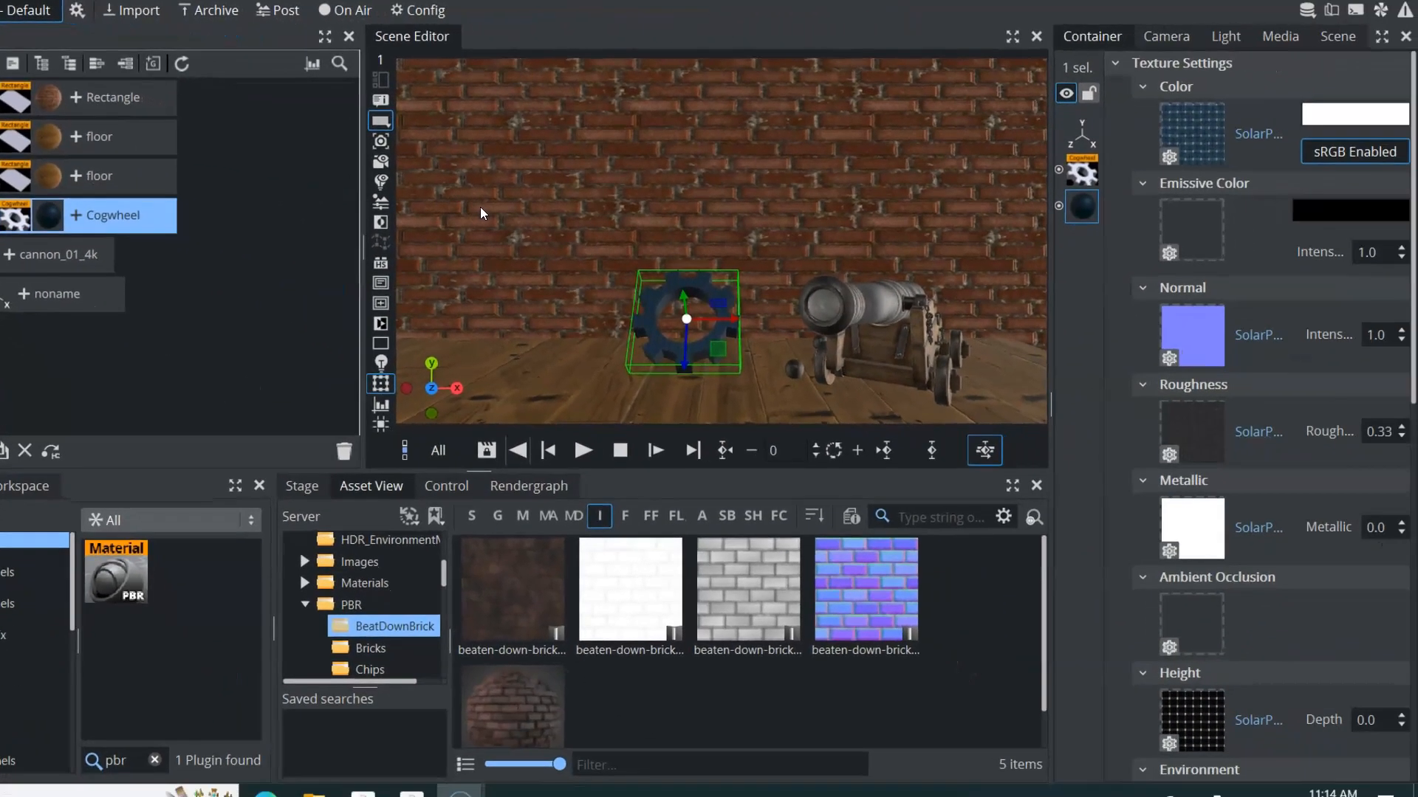
# Lower the environment map's intensity in the scene settings, trying several values until the scene is dimly lit
pyautogui.click(1337, 35)
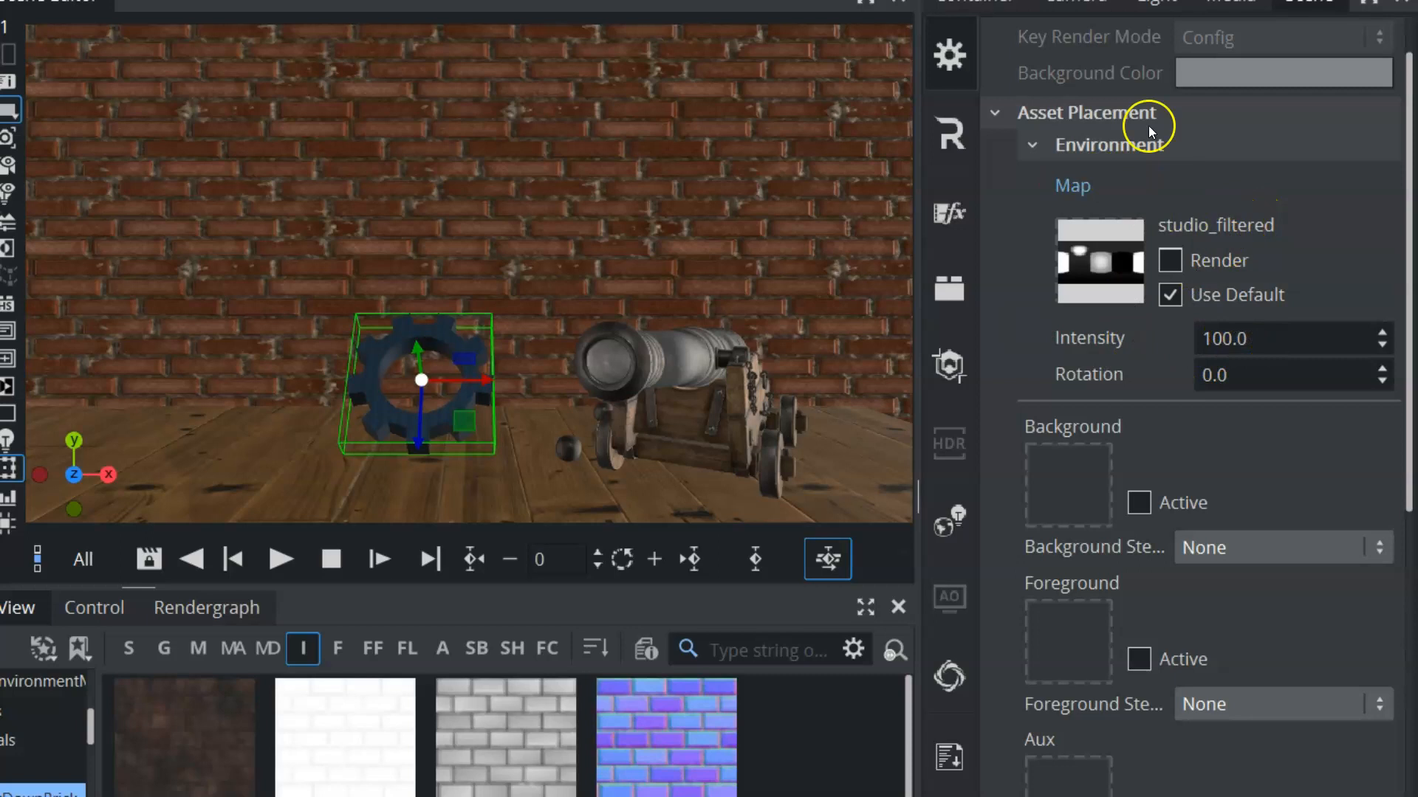
pyautogui.moveTo(1282, 339); pyautogui.dragTo(325, 323)
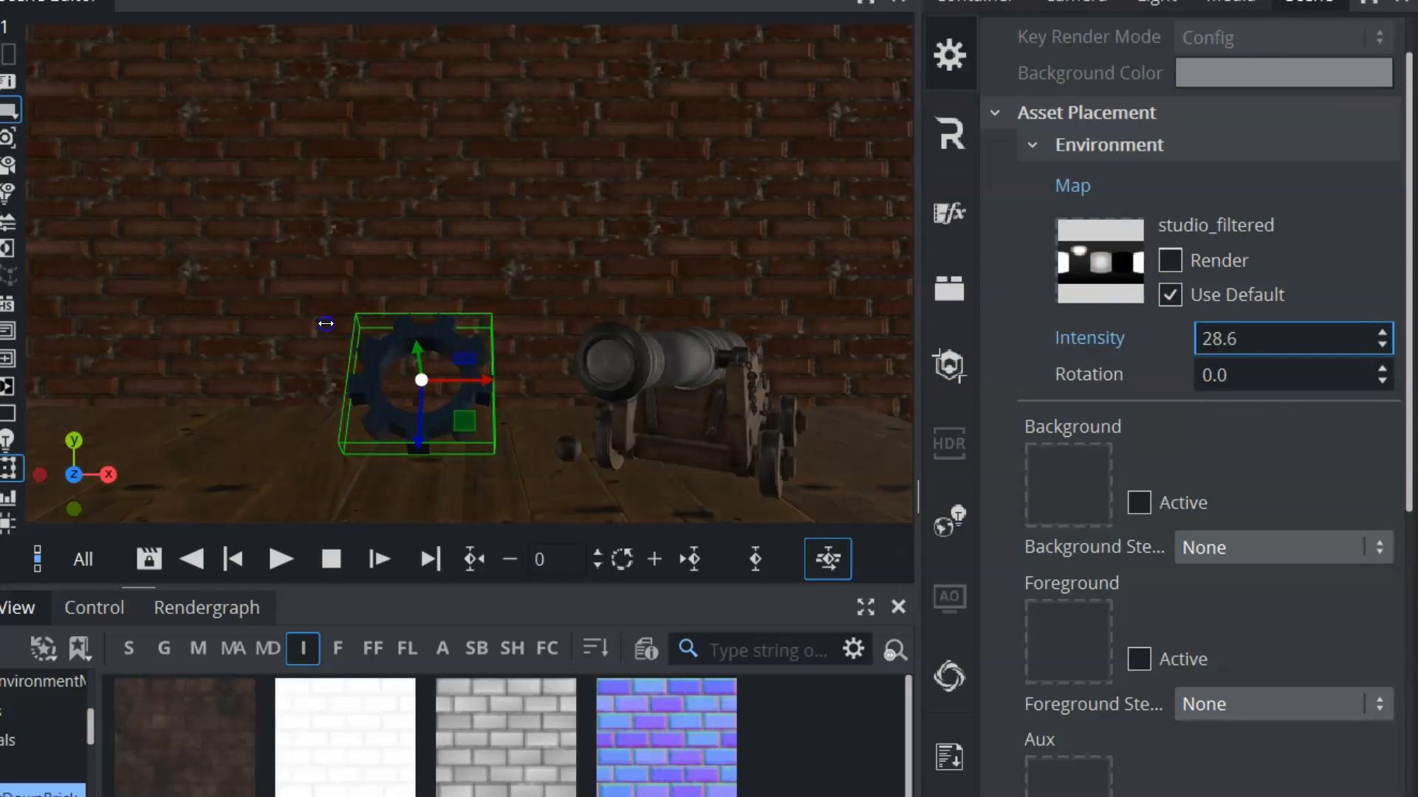
pyautogui.moveTo(213, 321); pyautogui.dragTo(514, 324)
pyautogui.moveTo(672, 330); pyautogui.dragTo(1411, 354)
pyautogui.moveTo(691, 360); pyautogui.dragTo(810, 358)
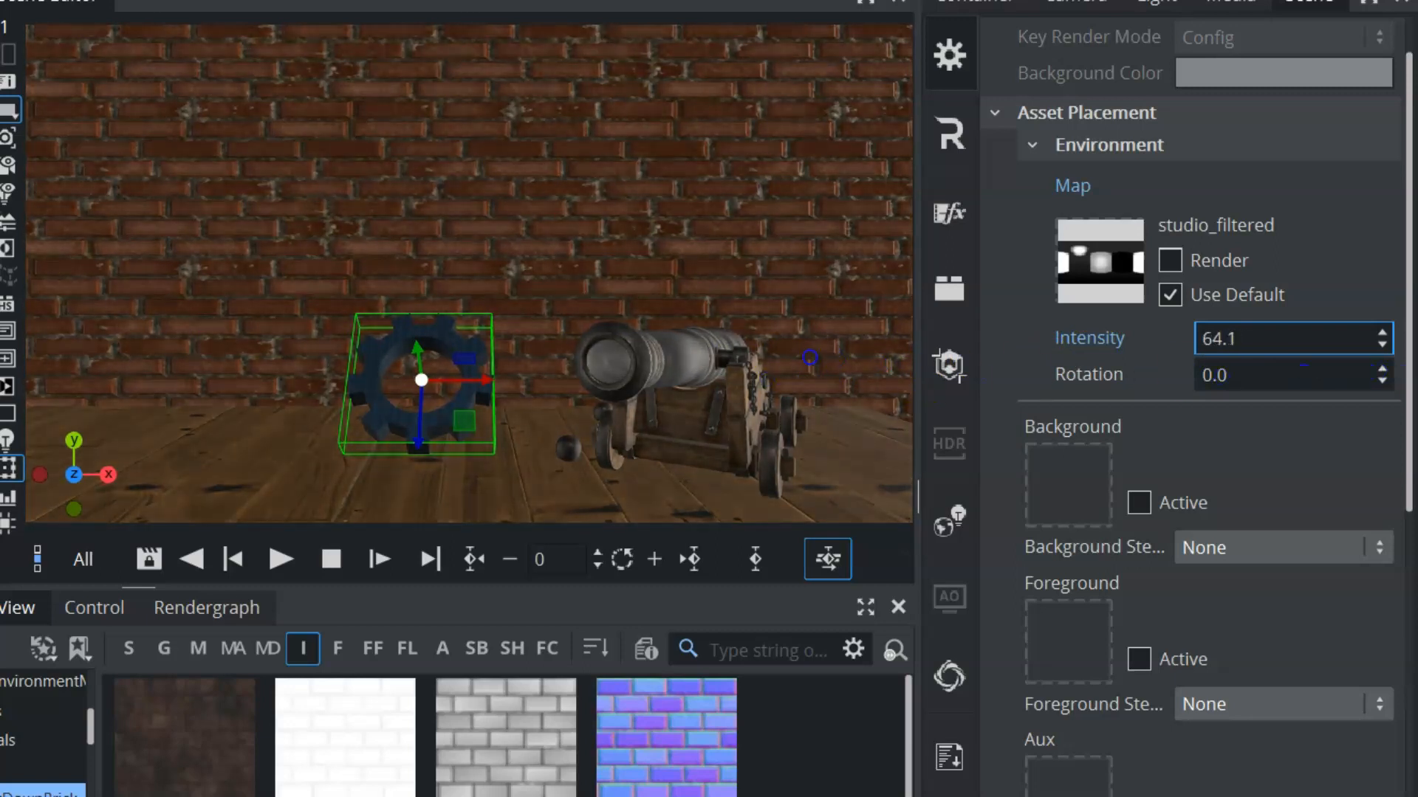
pyautogui.moveTo(695, 355); pyautogui.dragTo(656, 352)
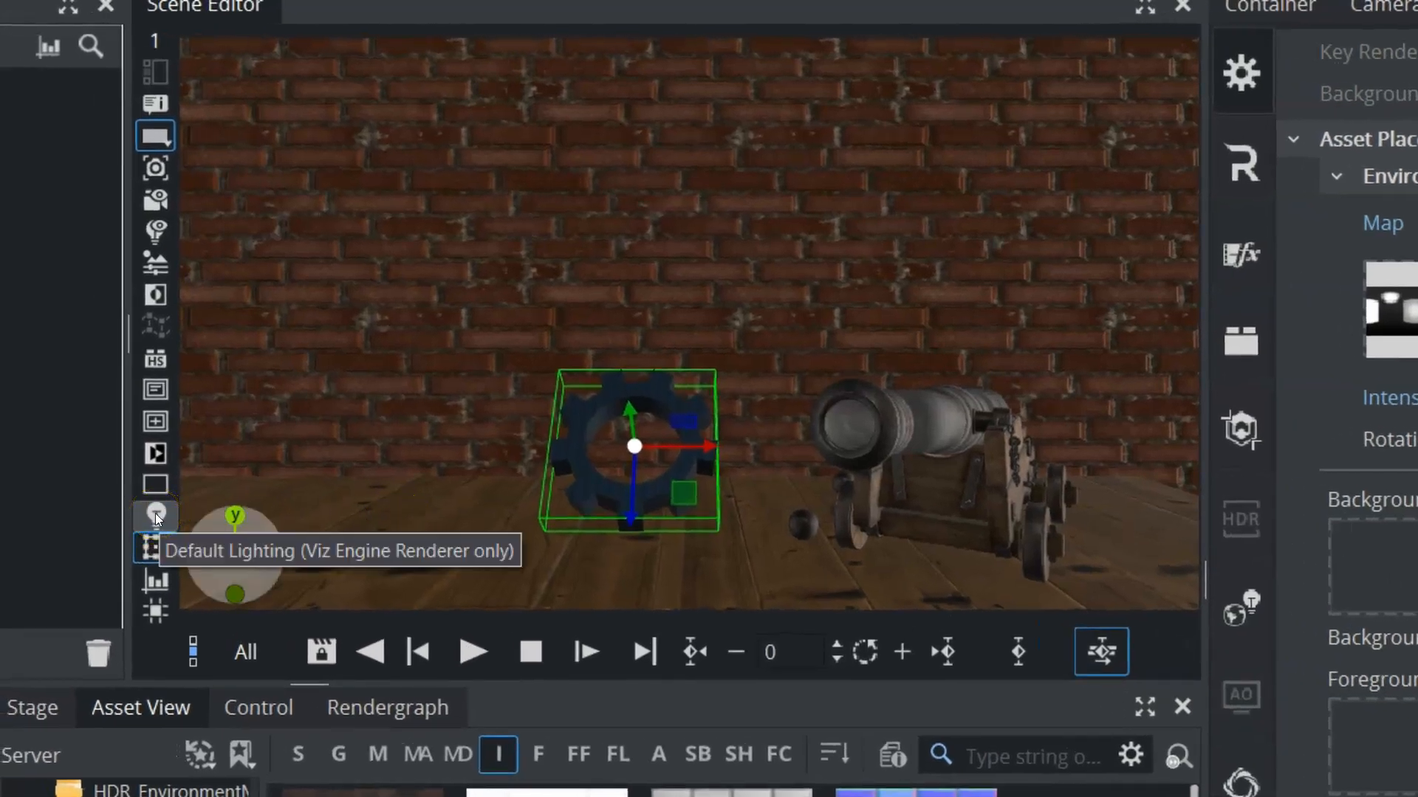
# Toggle the default lighting on and off repeatedly to compare the scene, leaving it off
pyautogui.click(155, 515)
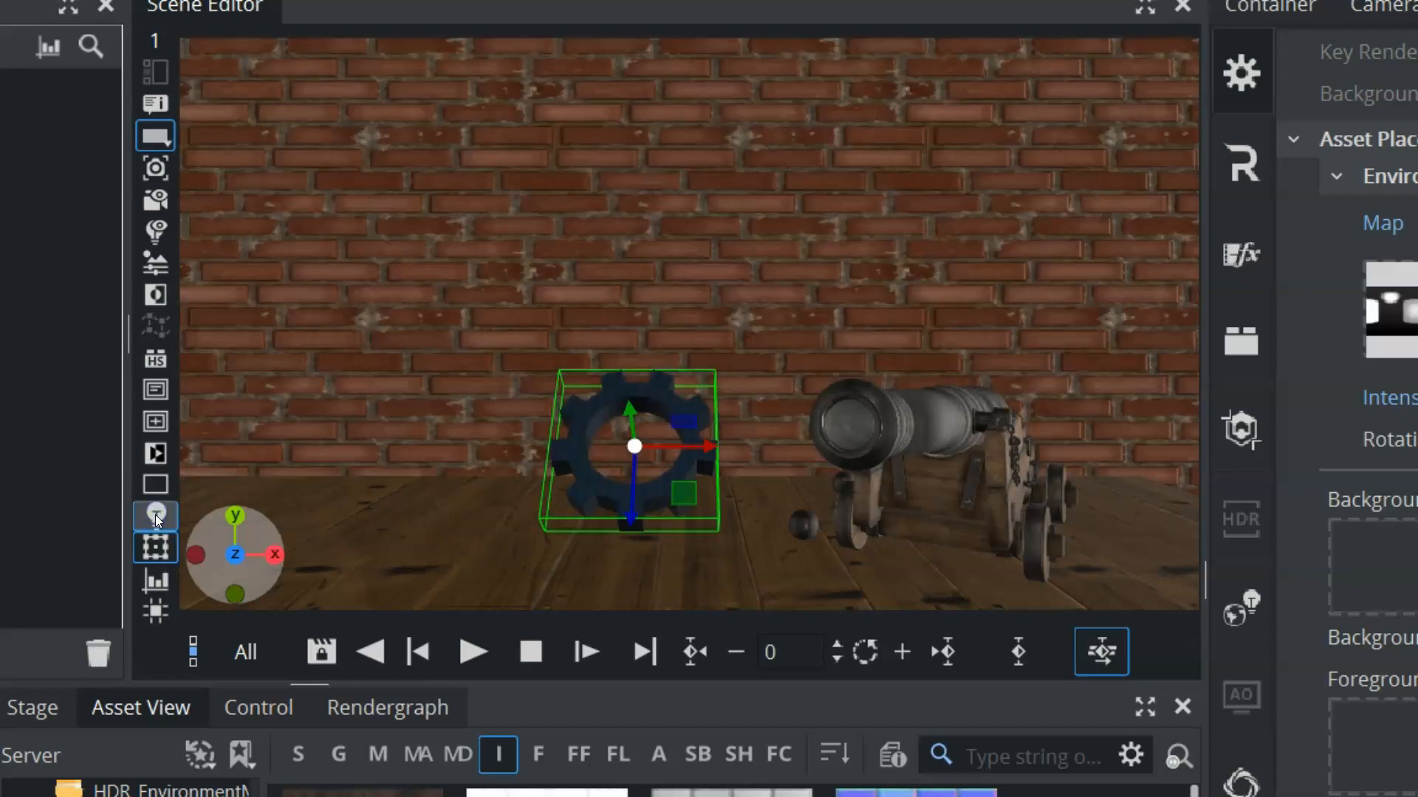
pyautogui.click(155, 516)
pyautogui.click(153, 515)
pyautogui.click(153, 516)
pyautogui.click(153, 515)
pyautogui.click(153, 515)
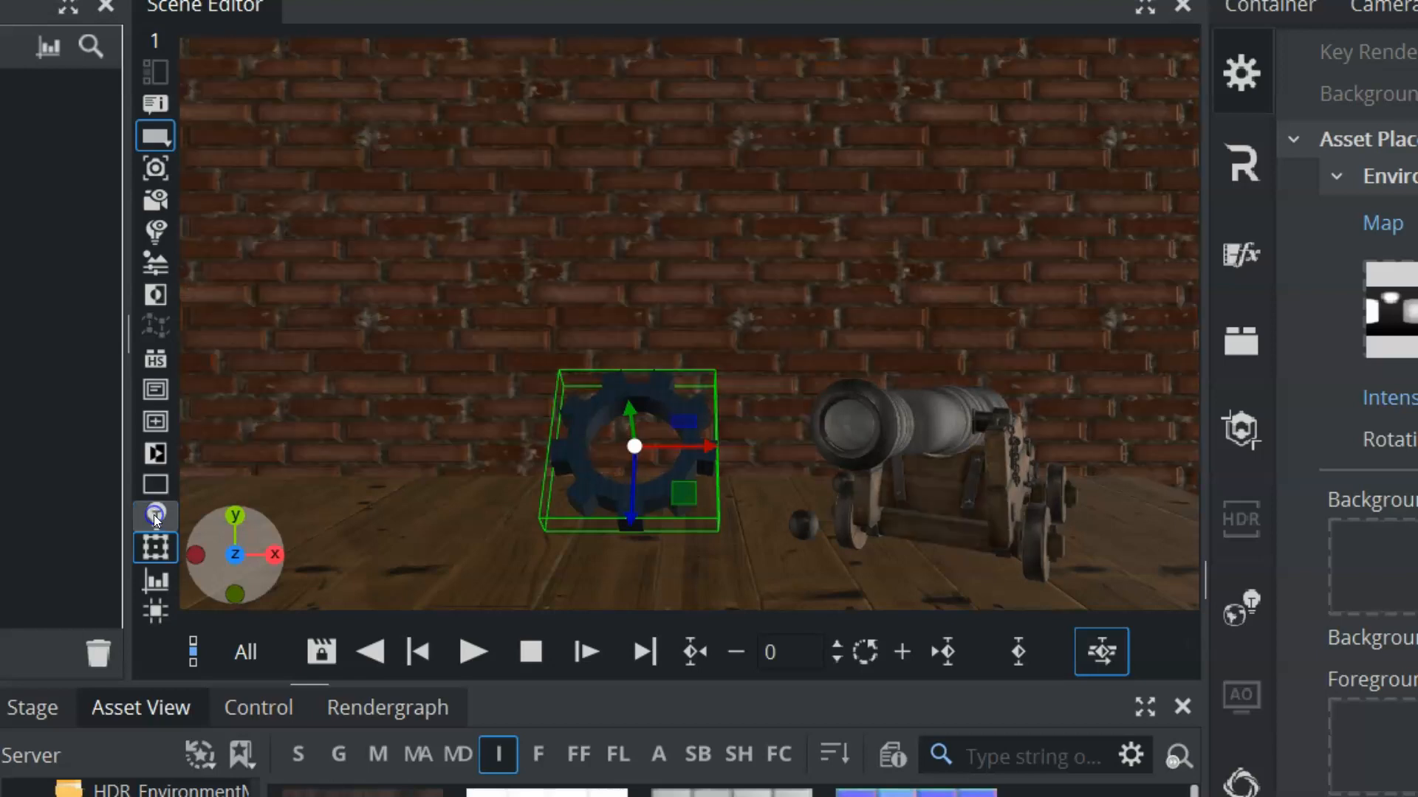
pyautogui.click(154, 515)
pyautogui.click(154, 515)
pyautogui.click(154, 516)
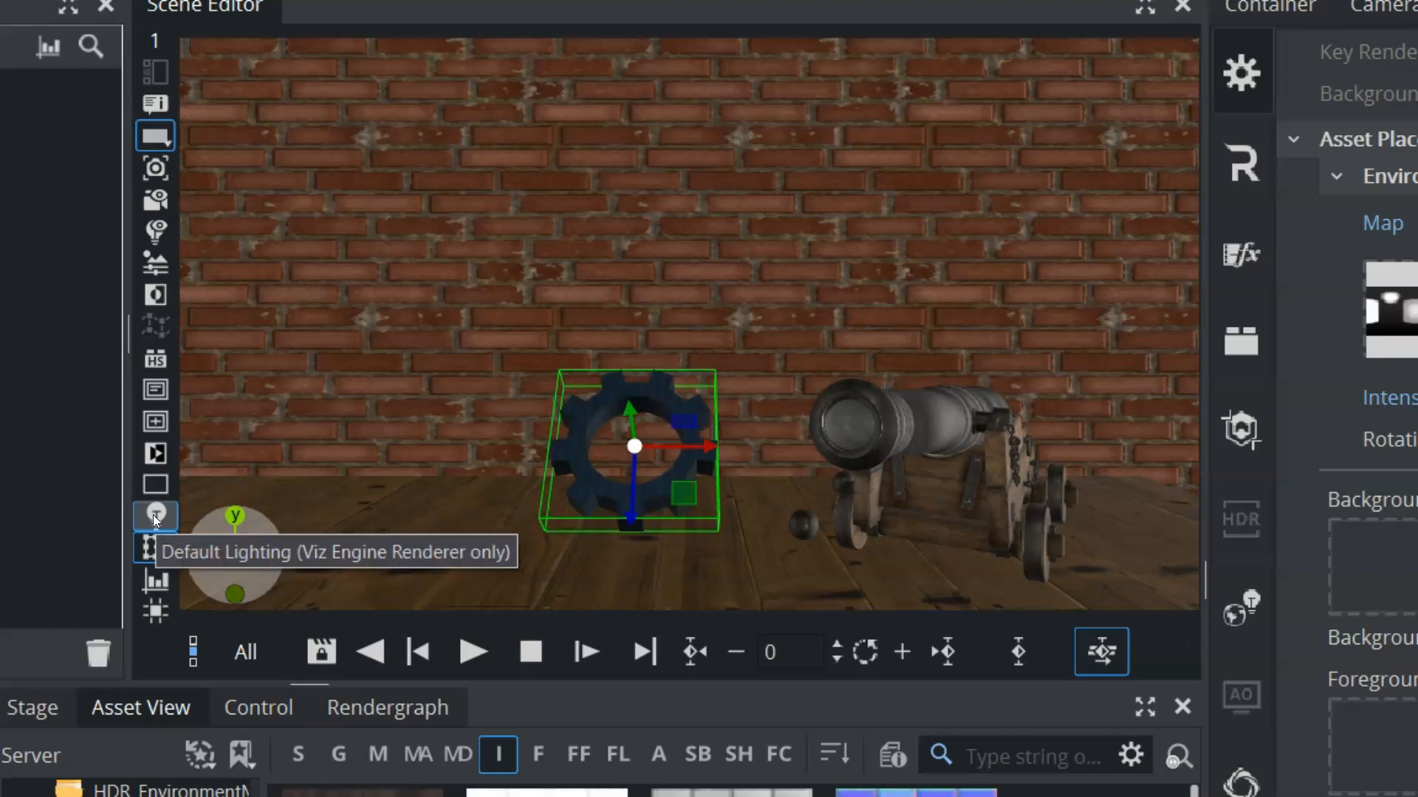
pyautogui.click(158, 516)
pyautogui.click(158, 516)
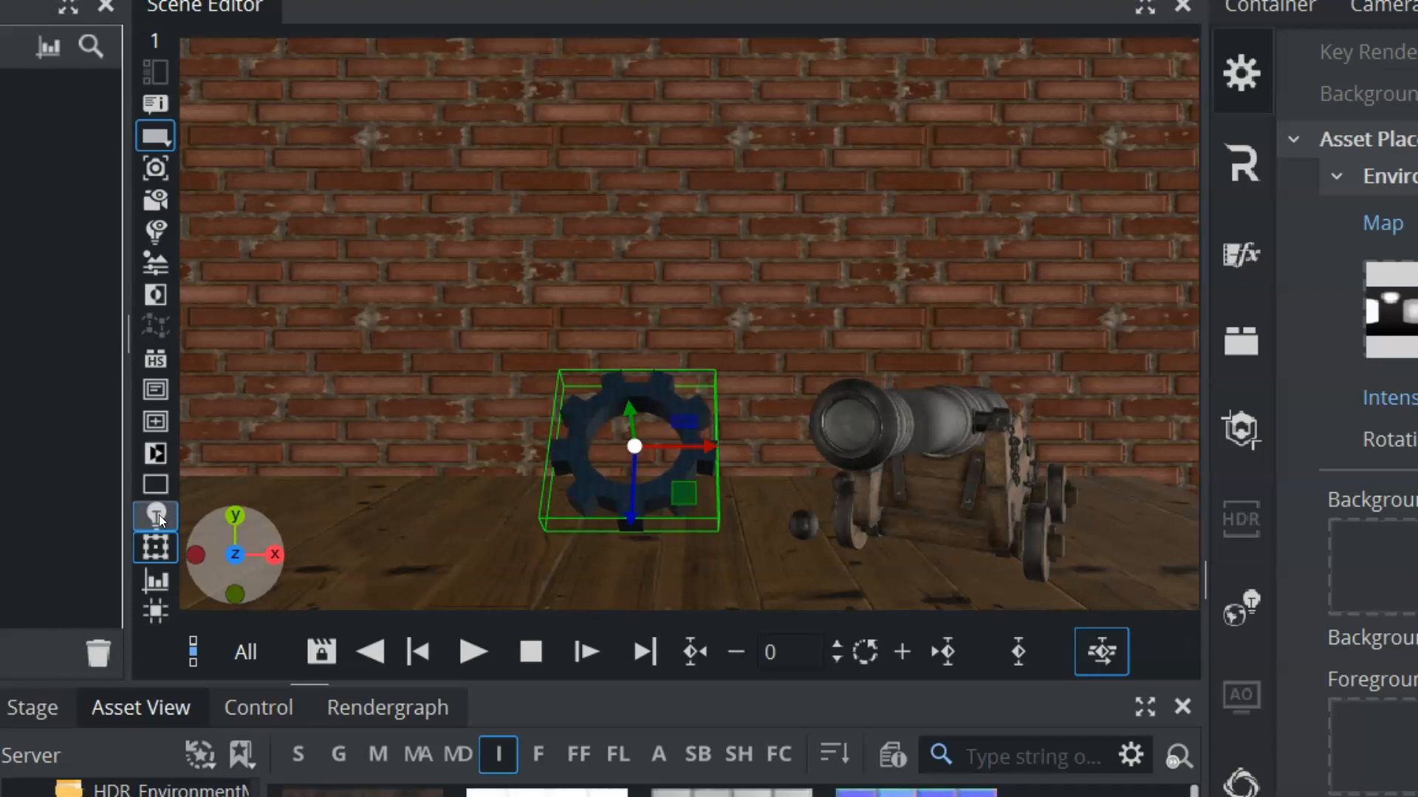
pyautogui.click(158, 516)
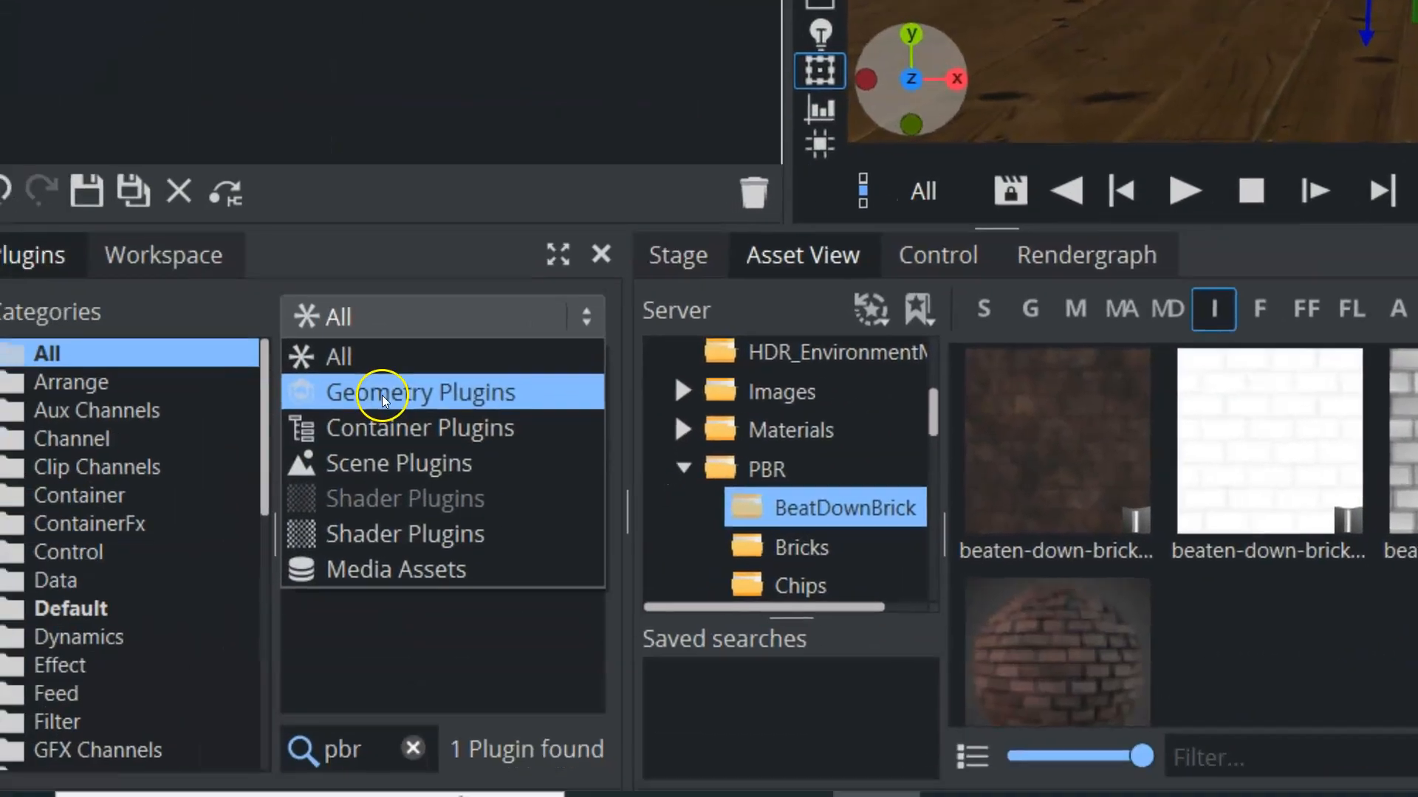
# List the geometry plugins and add a Text geometry at the scene's top level below the cannon container
pyautogui.click(383, 395)
pyautogui.moveTo(401, 380); pyautogui.dragTo(432, 480)
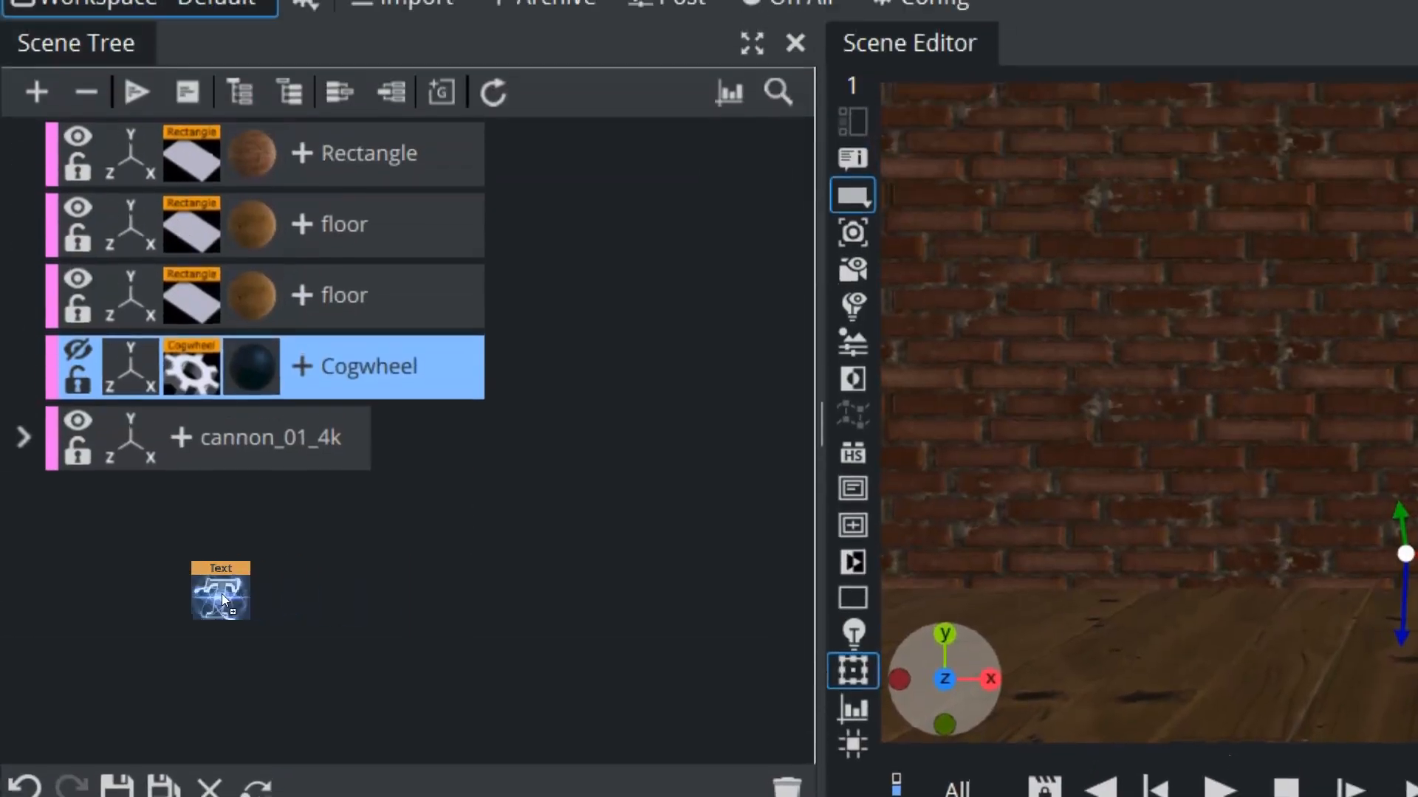
pyautogui.moveTo(222, 595); pyautogui.dragTo(222, 595)
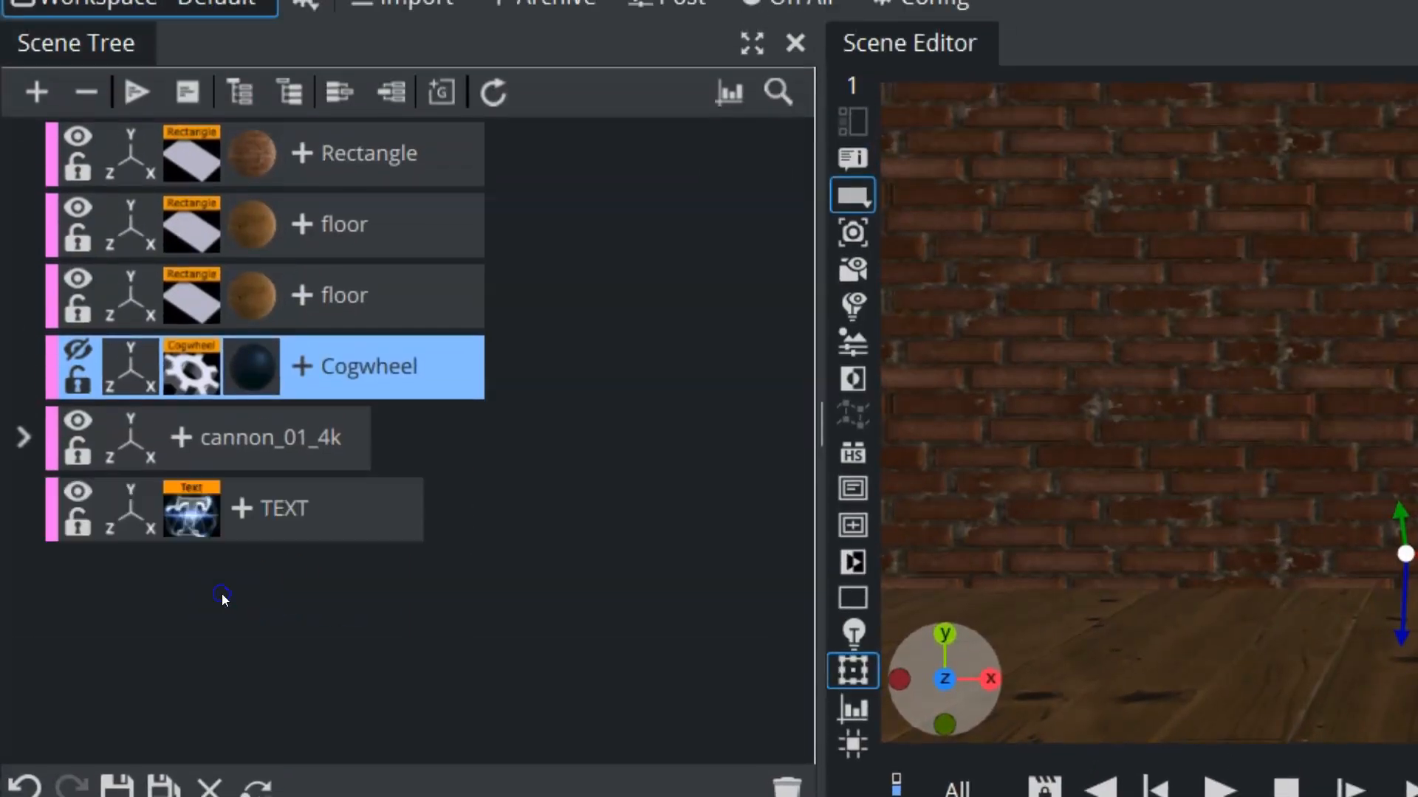
# Set the new text container's font to BorisBlackBloxx and enter TEXT as its content
pyautogui.click(196, 527)
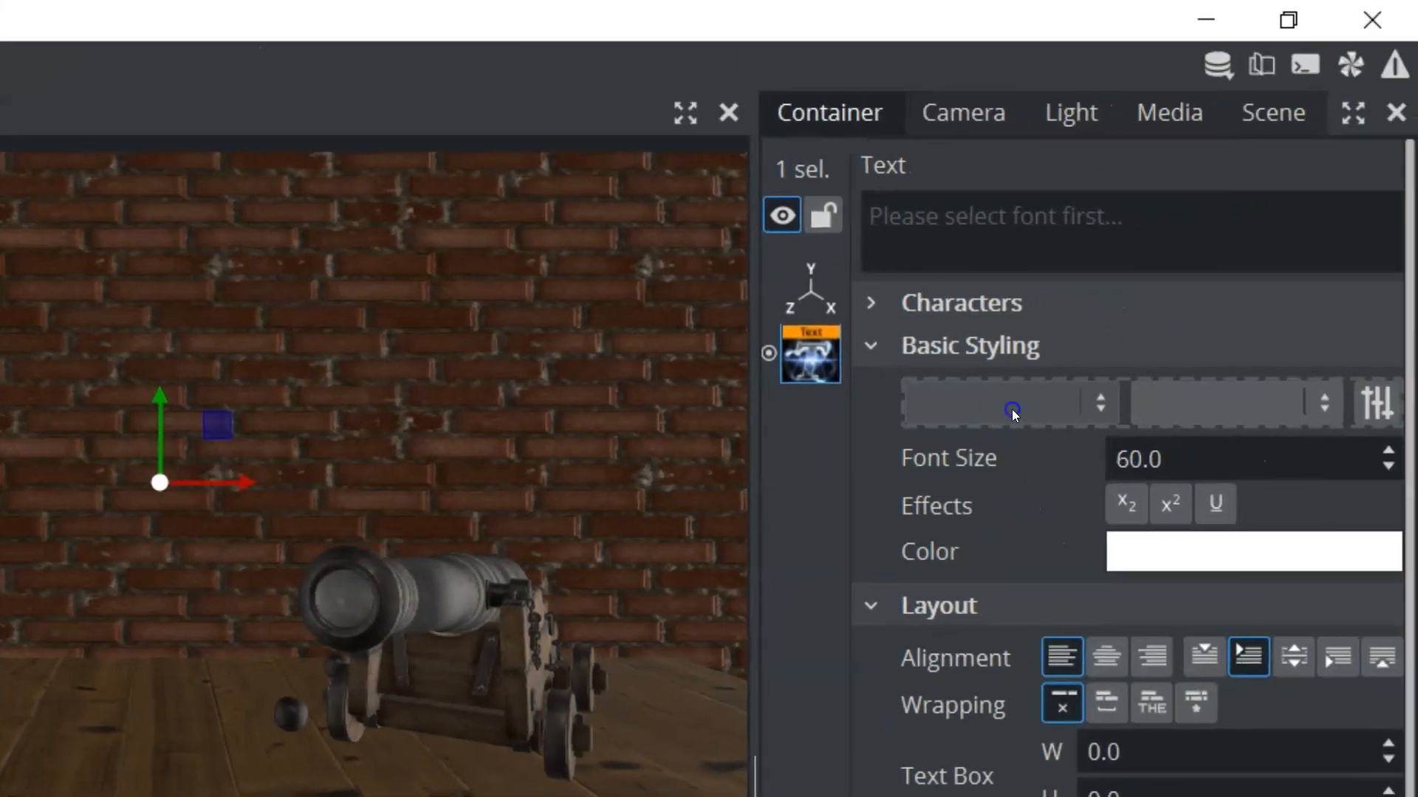
pyautogui.click(1012, 409)
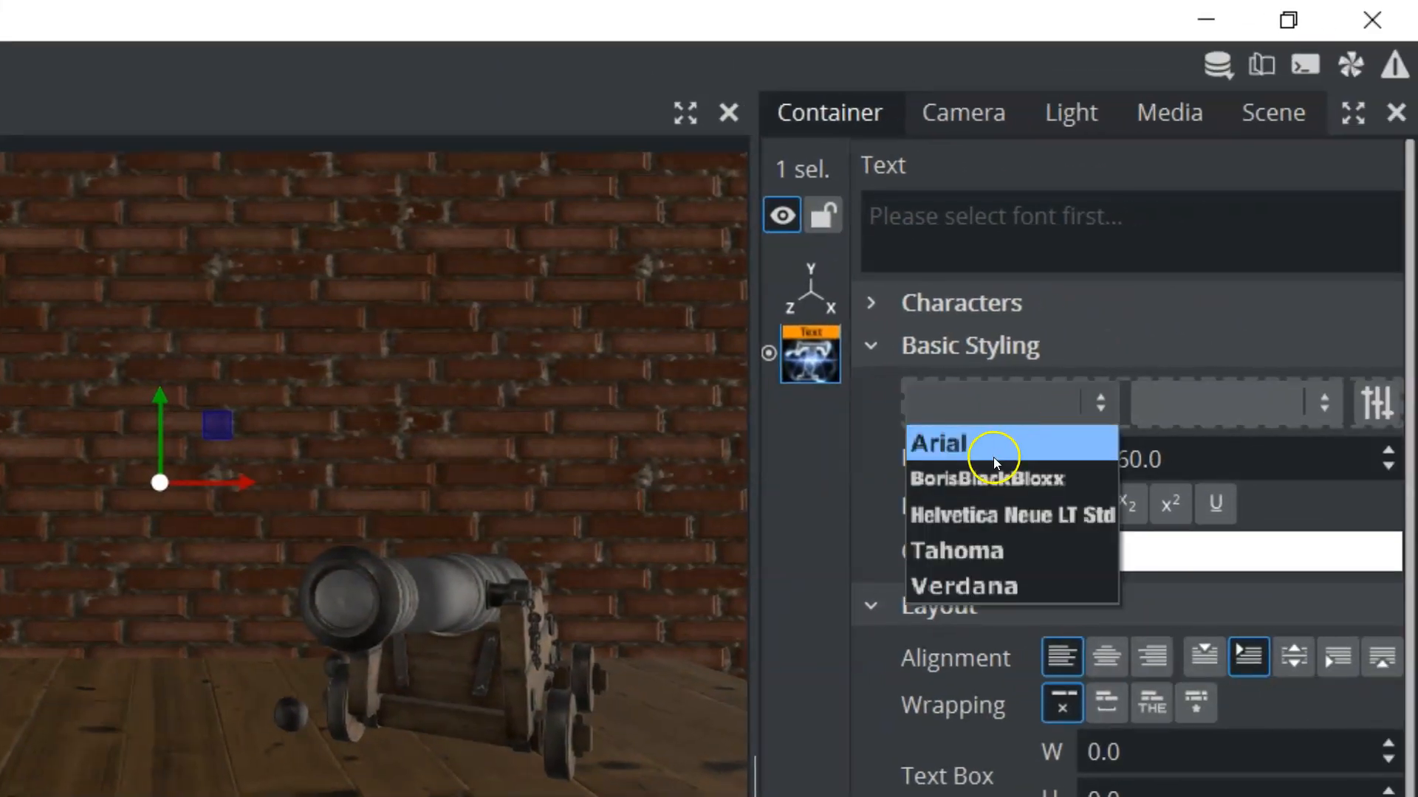
pyautogui.click(972, 478)
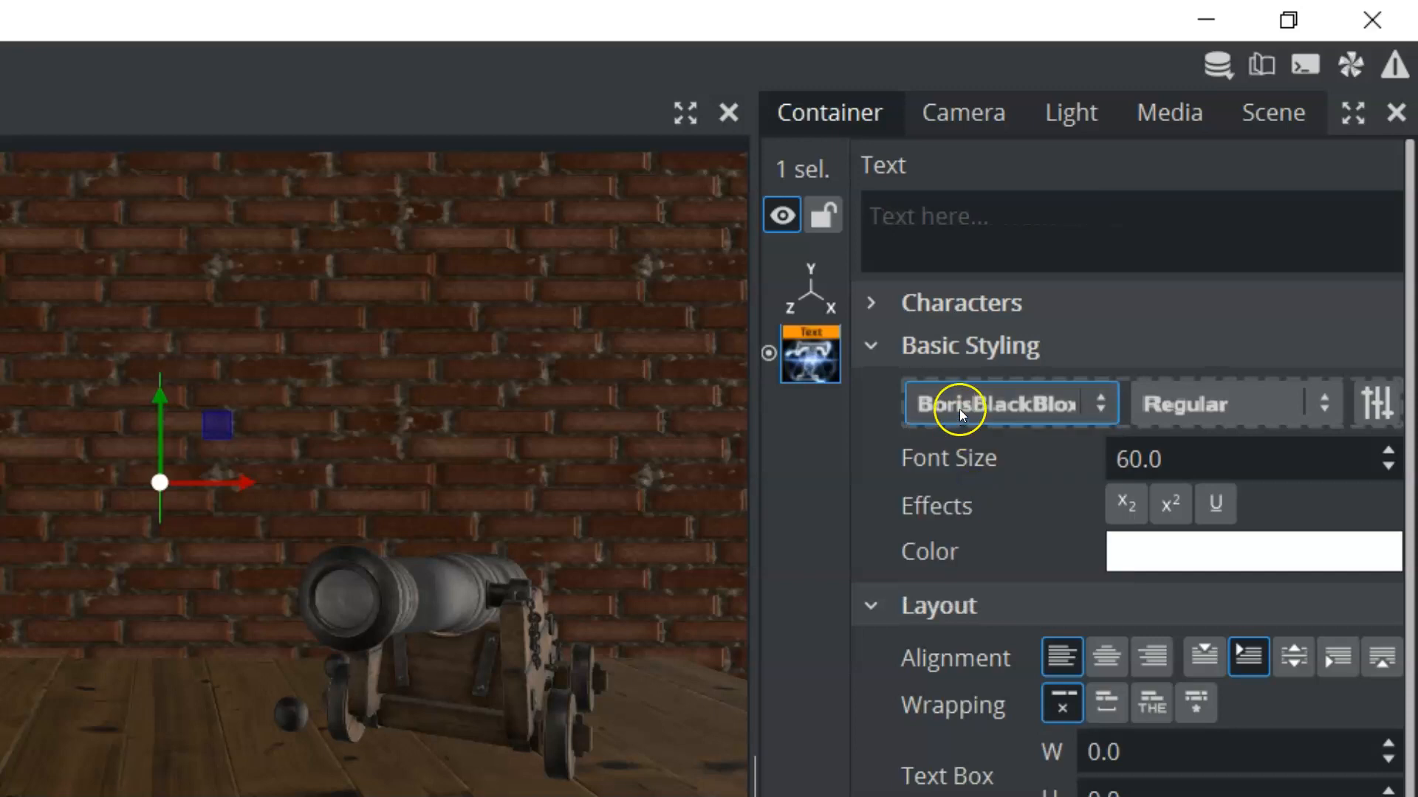
pyautogui.click(952, 236)
pyautogui.write('T')
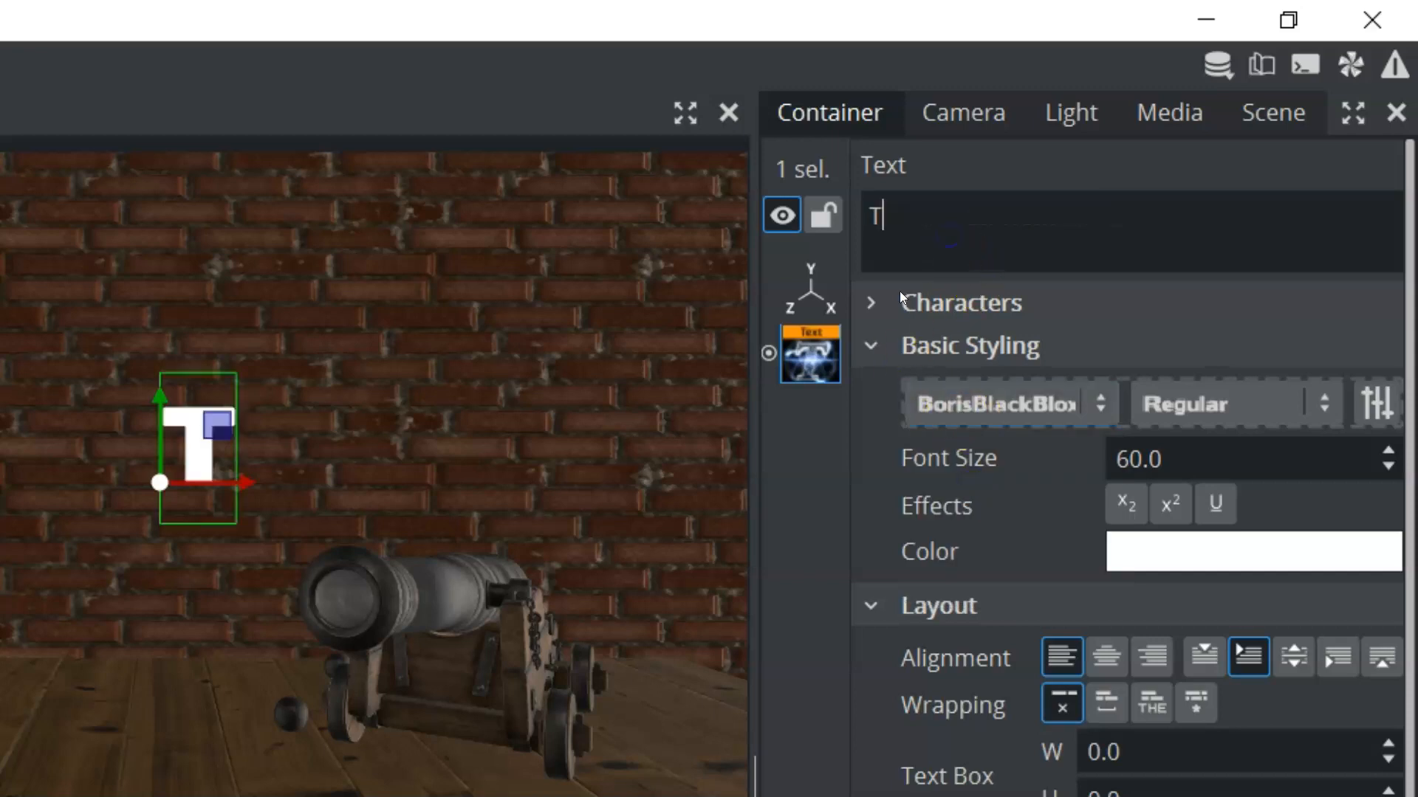
pyautogui.write('EXT')
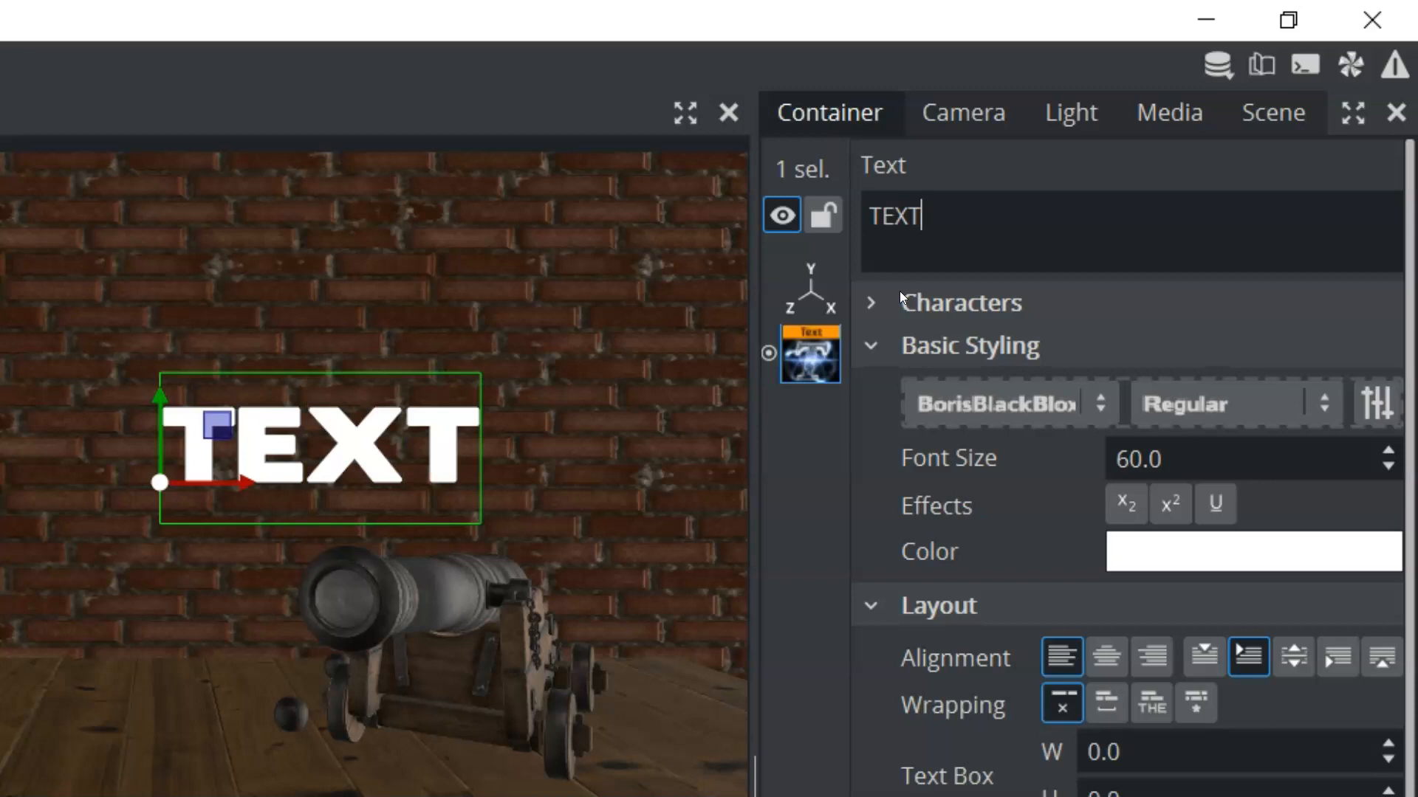
# Select the whole word in the text object and change its color to red
pyautogui.doubleClick(205, 463)
pyautogui.click(179, 467)
pyautogui.doubleClick(179, 466)
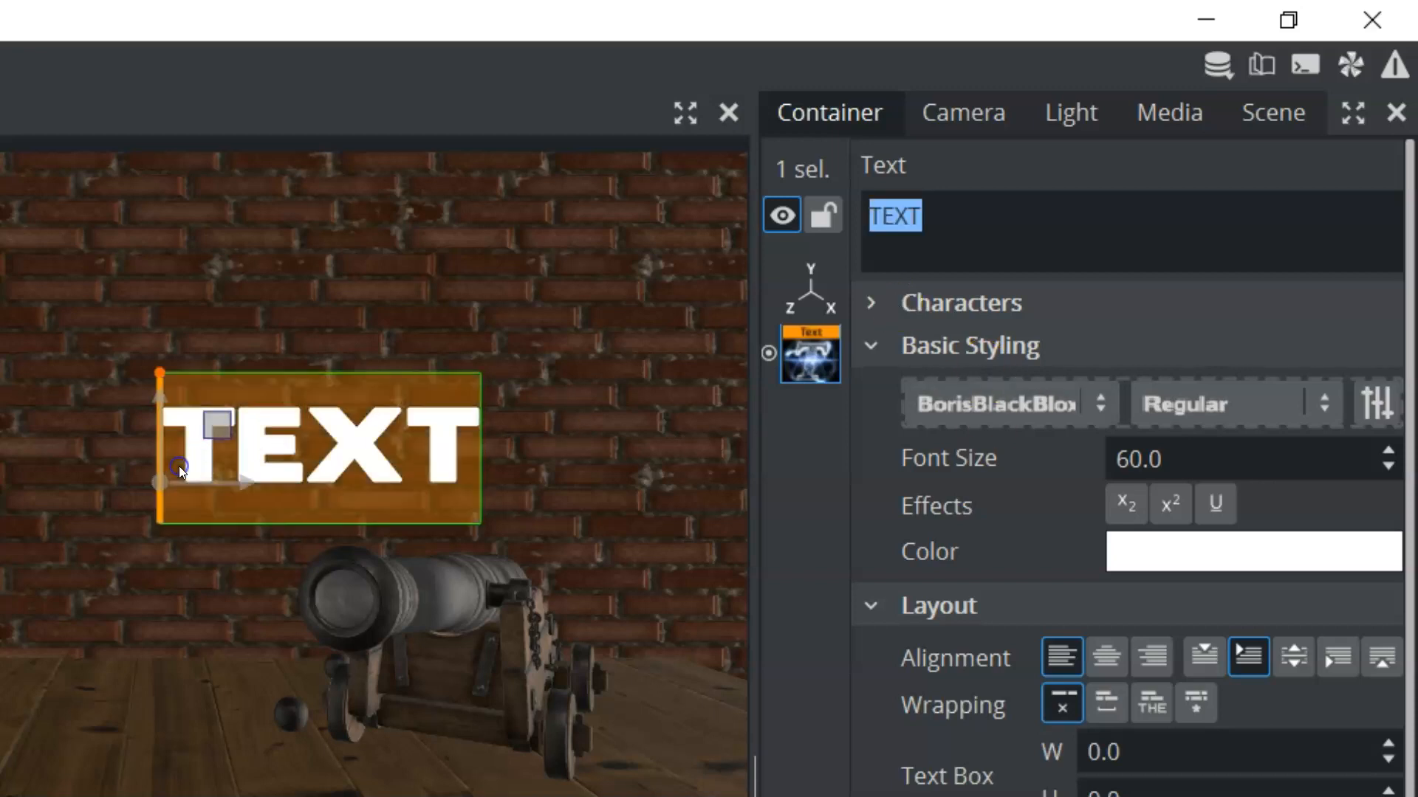
pyautogui.click(1180, 555)
pyautogui.click(1109, 705)
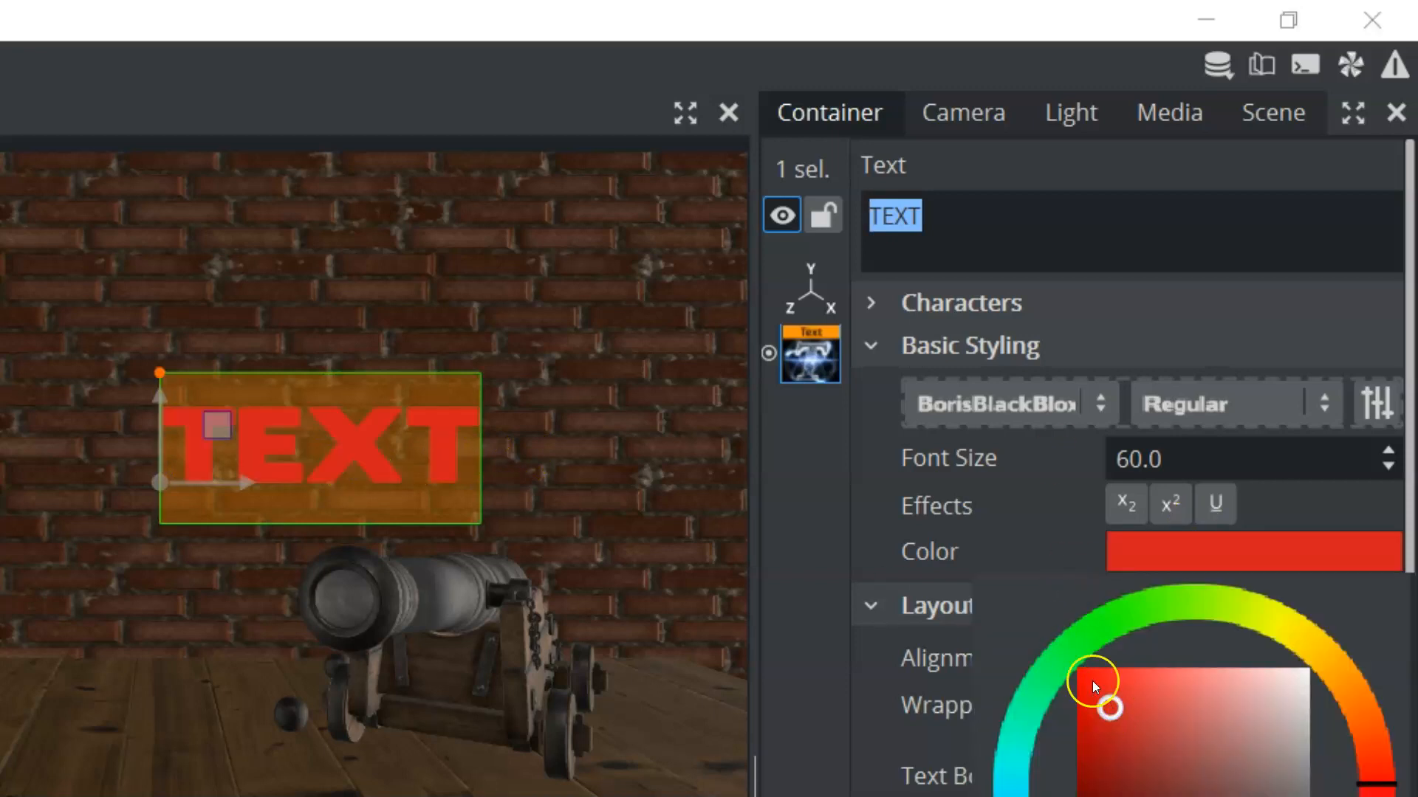
# Switch the text's rendering method to Geometry and enable extrusion
pyautogui.scroll(-1, 1030, 624)
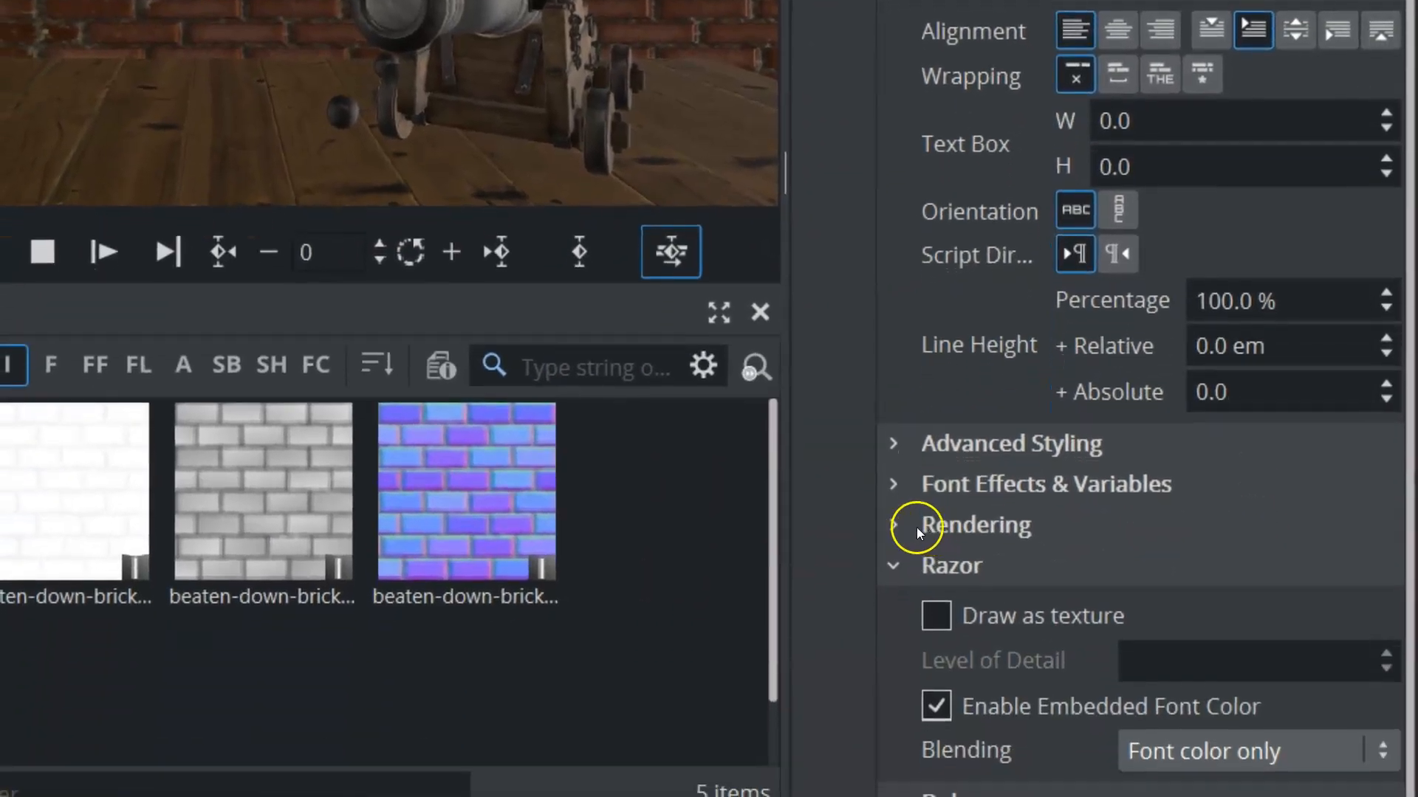
pyautogui.click(917, 530)
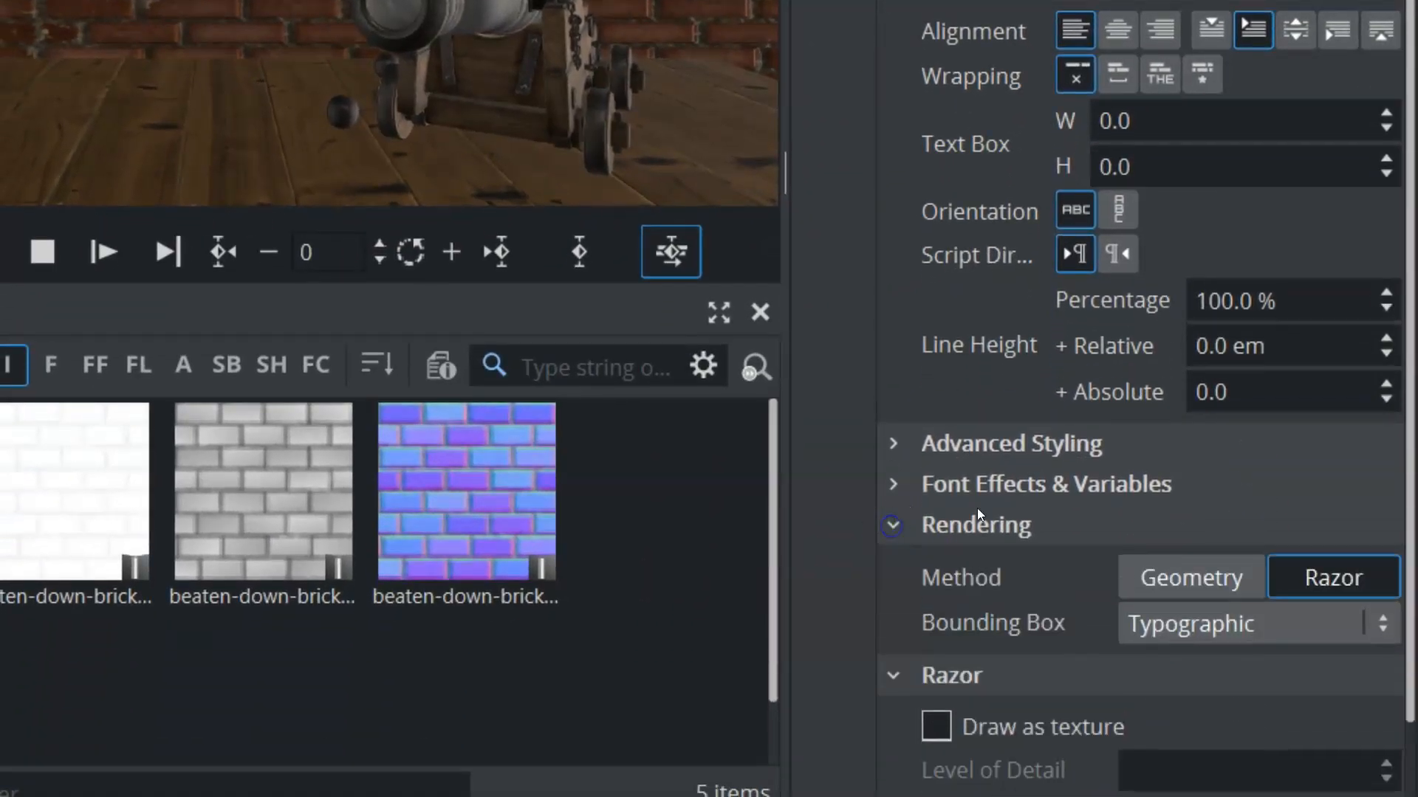
pyautogui.scroll(-2, 1096, 405)
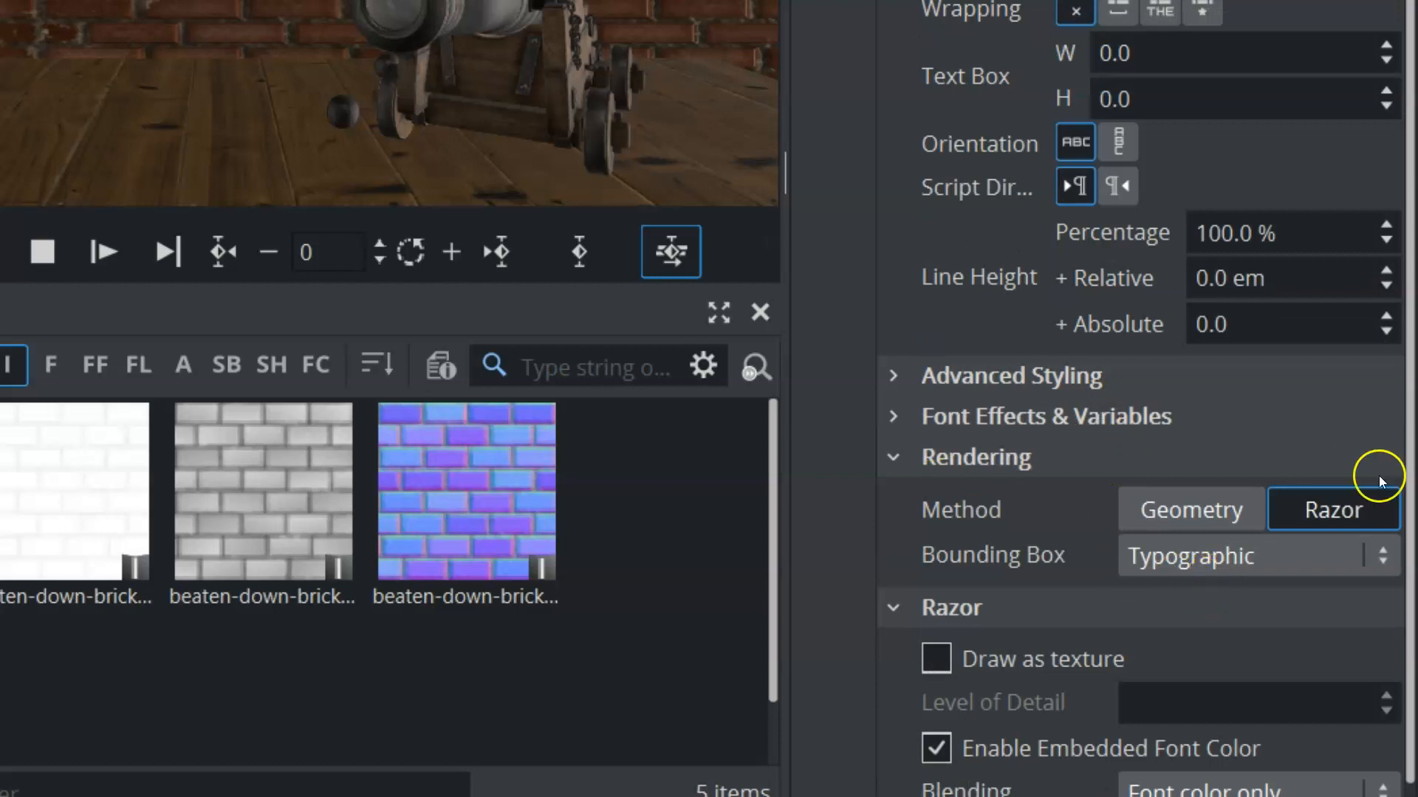
pyautogui.click(1168, 513)
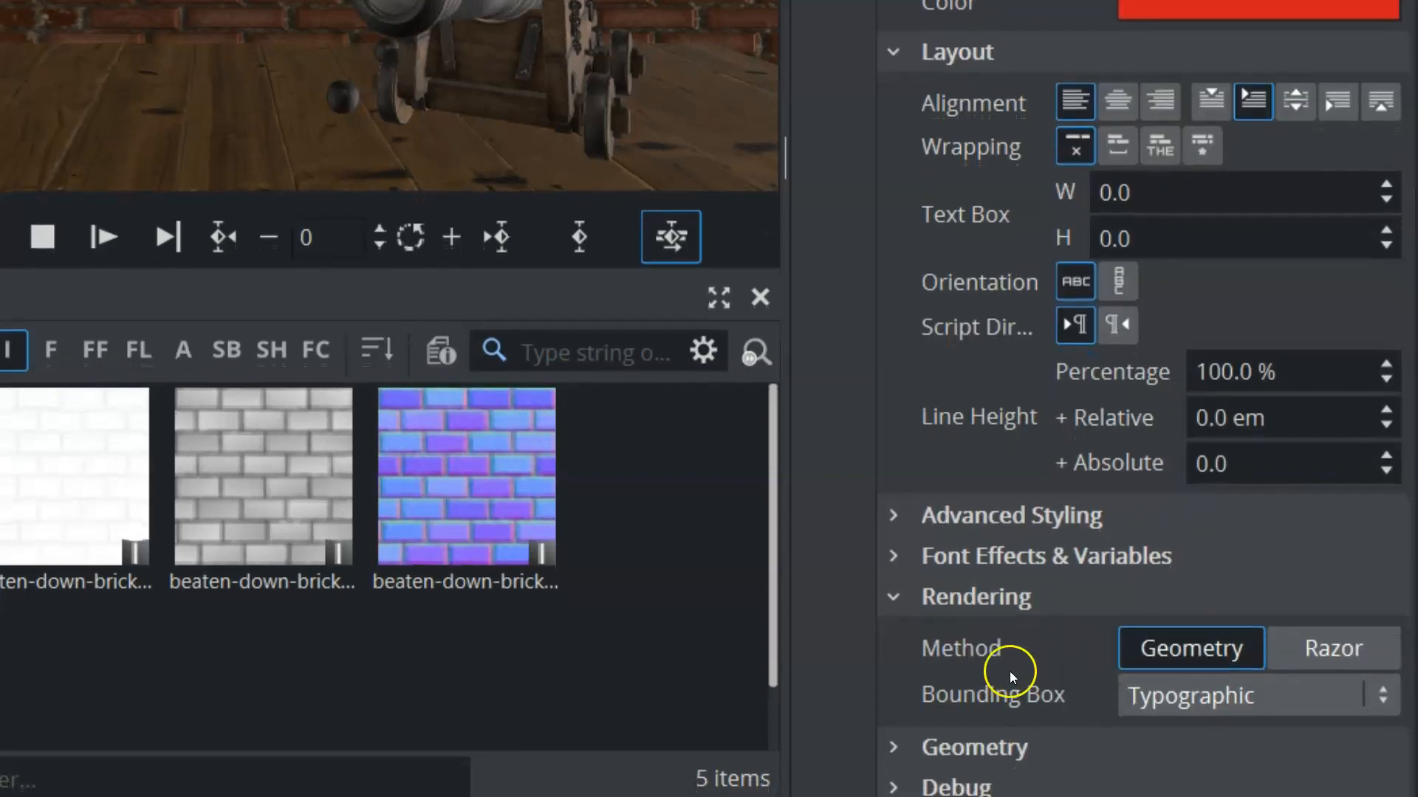
pyautogui.click(893, 762)
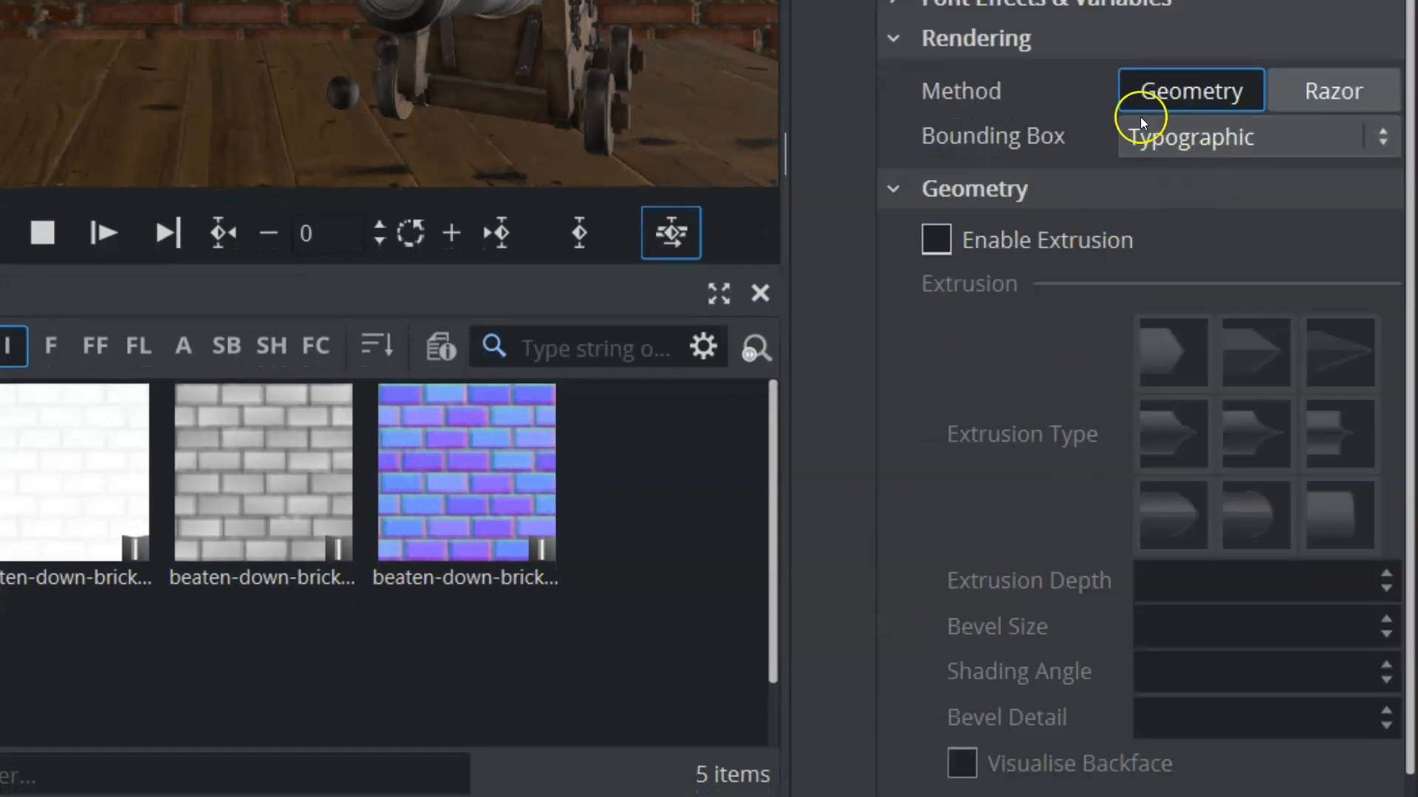
pyautogui.click(936, 241)
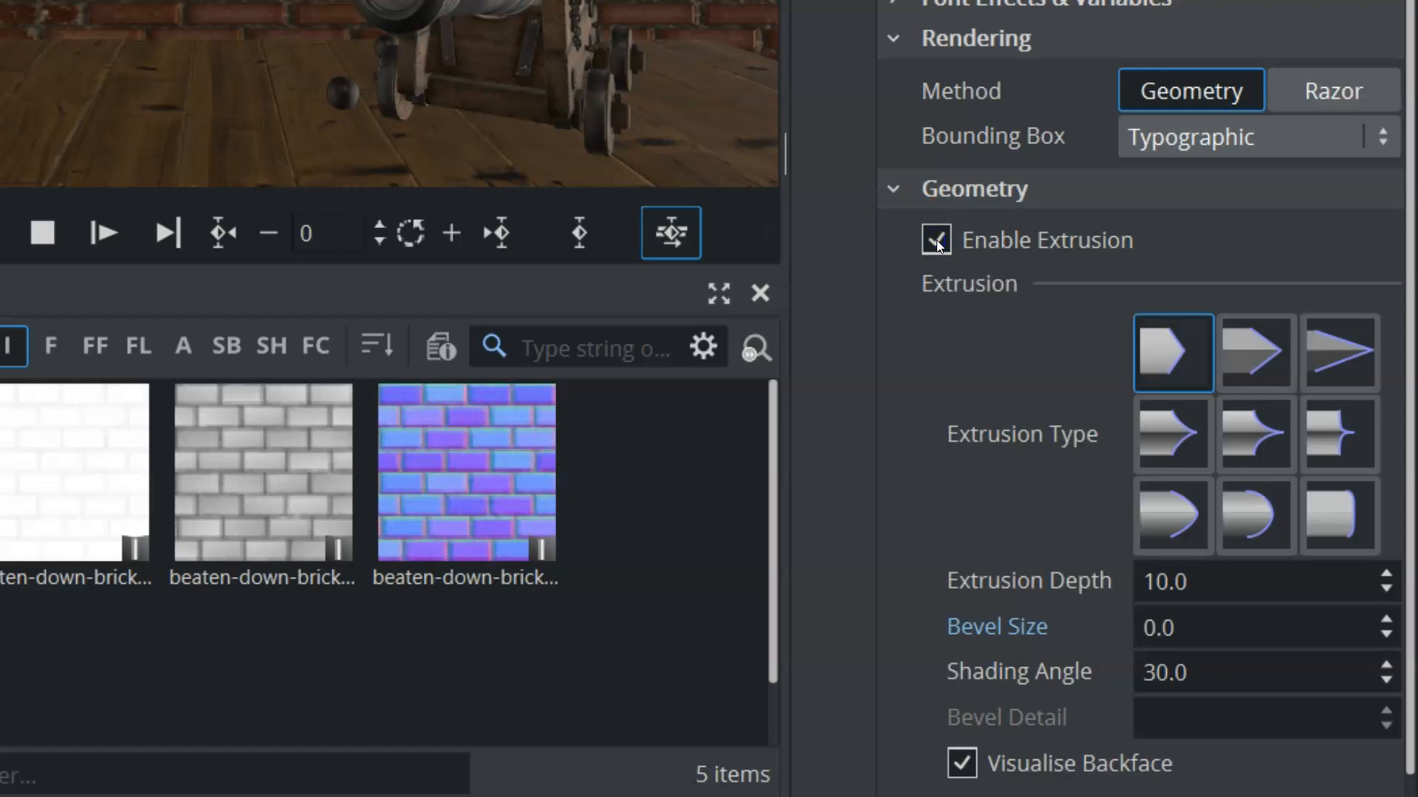
# Choose the concave, sharply pointed extrusion type in the middle of the grid and increase the text's bevel size
pyautogui.click(1257, 359)
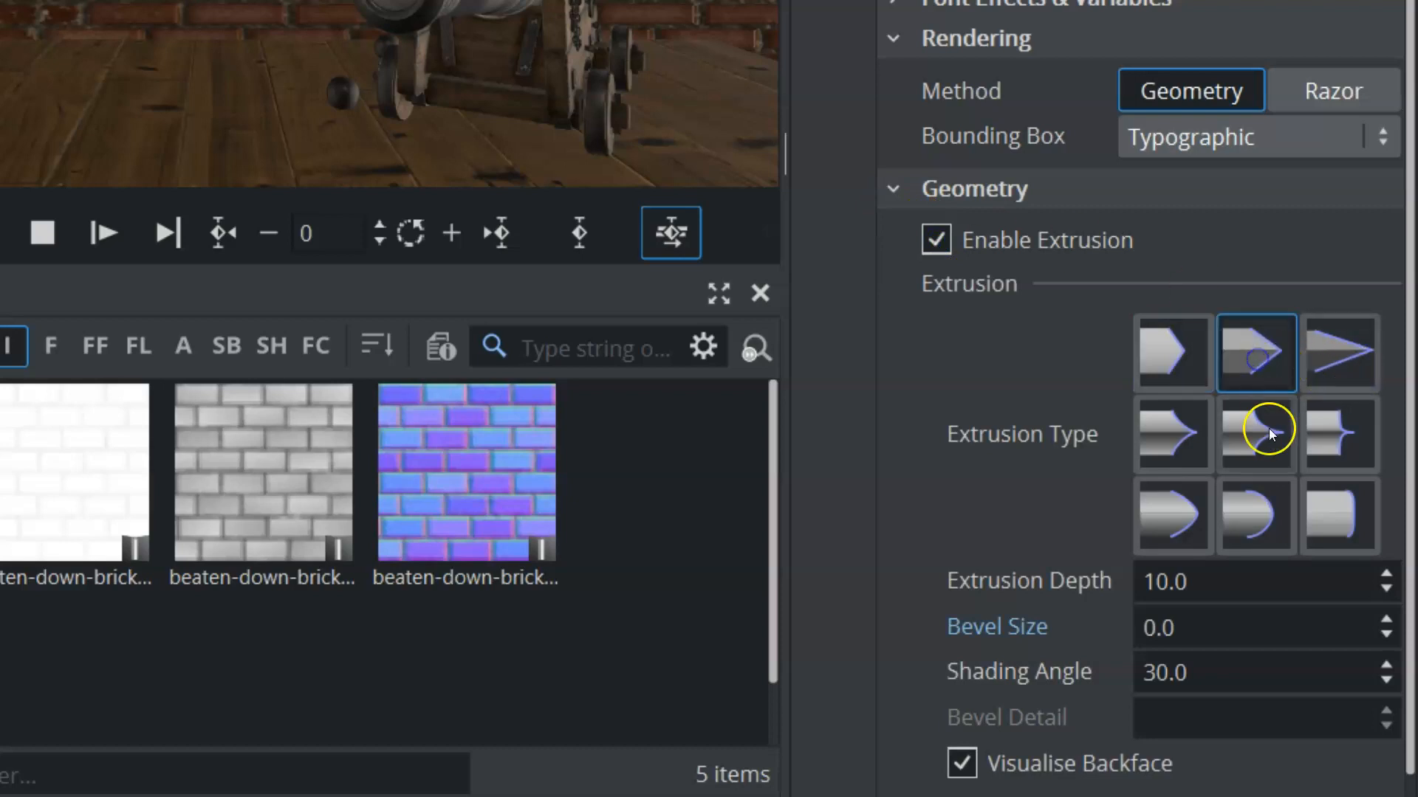
pyautogui.click(1256, 430)
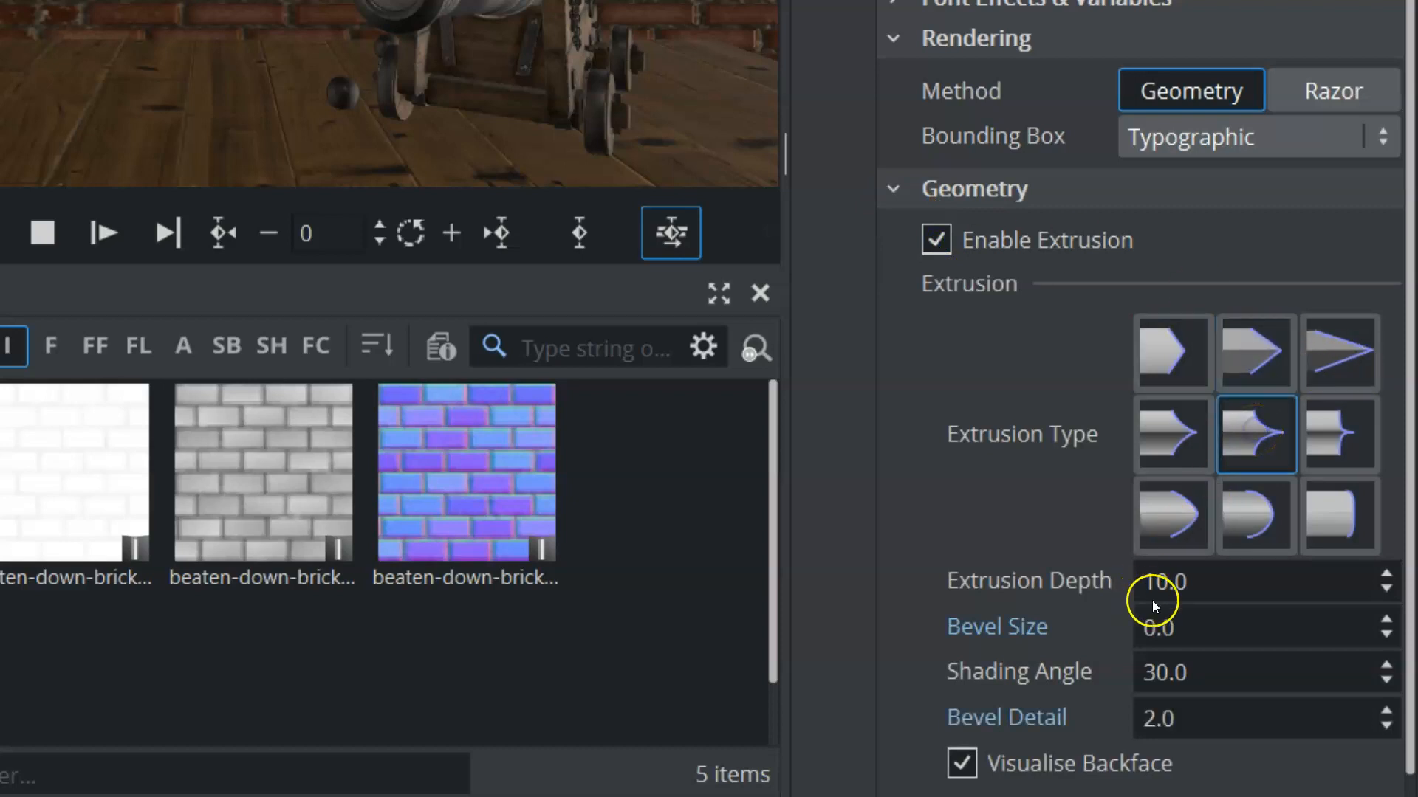
pyautogui.moveTo(1165, 633); pyautogui.dragTo(1199, 634)
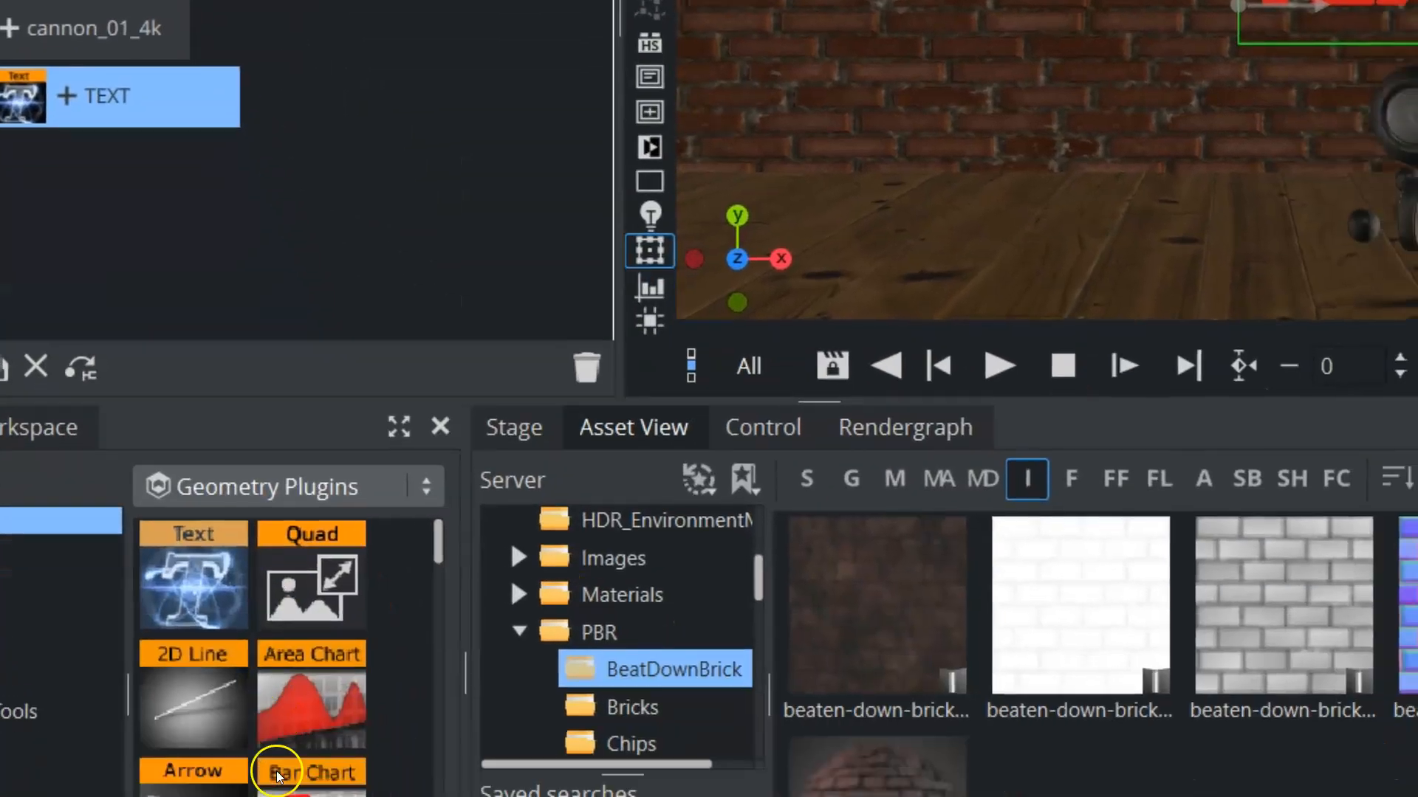
# Search the plugins for PBR, add the PBR material to the text, and open the Fabric image folder
pyautogui.click(167, 779)
pyautogui.write('BR')
pyautogui.moveTo(169, 447); pyautogui.dragTo(95, 0)
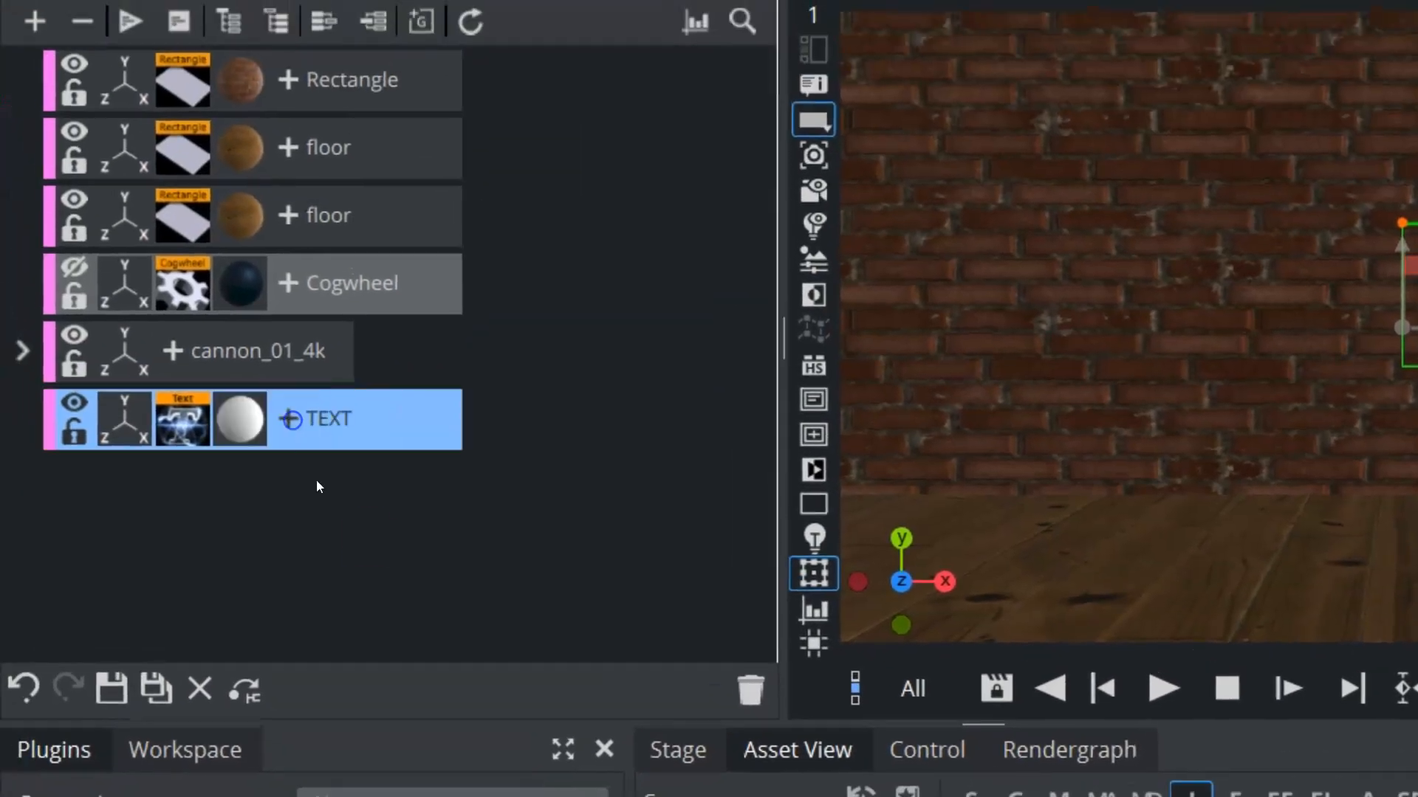
pyautogui.click(363, 528)
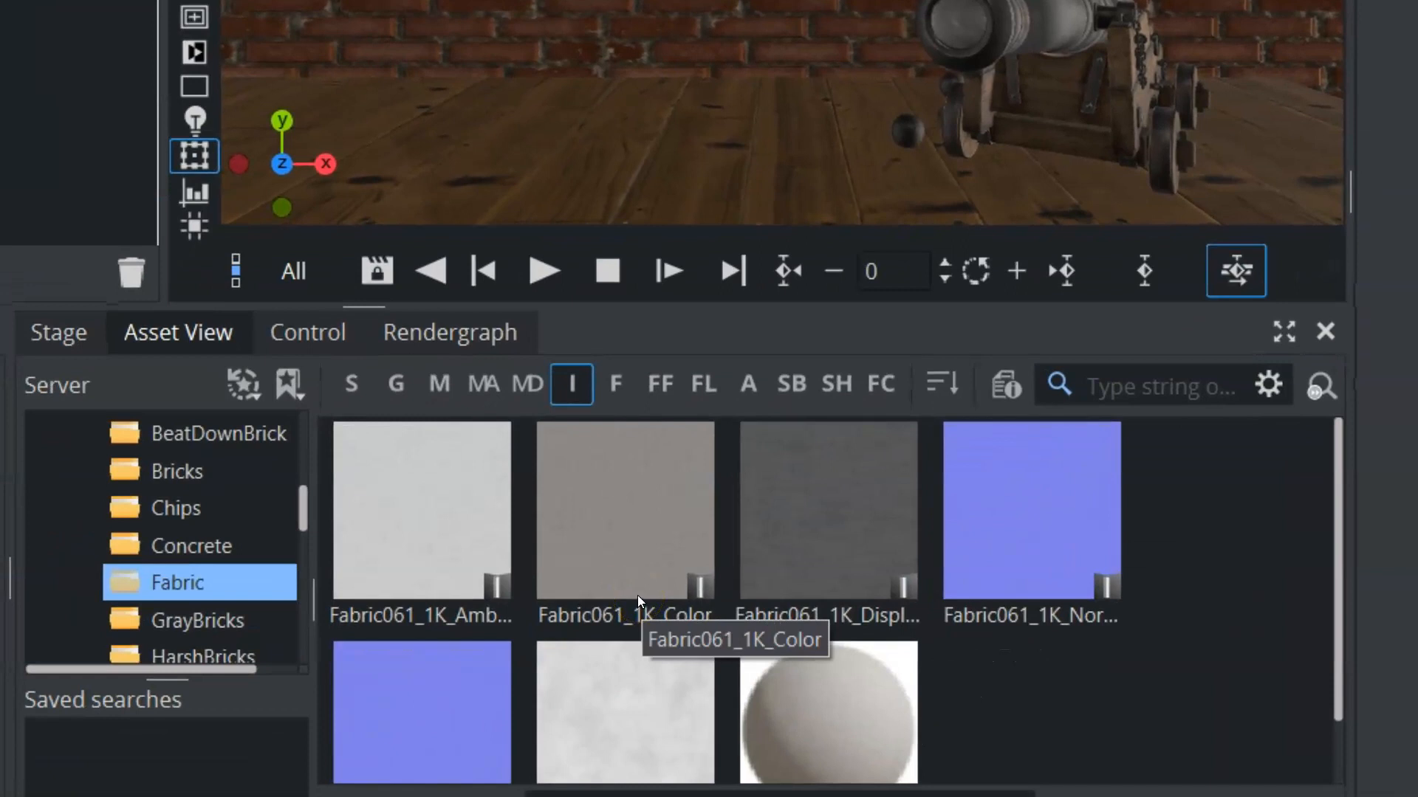
# Apply the Fabric061 ambient occlusion, normal, displacement and color maps to the text's PBR material, using the color map for emissive, and place the roughness map
pyautogui.click(412, 534)
pyautogui.moveTo(318, 598); pyautogui.dragTo(1376, 644)
pyautogui.moveTo(325, 725); pyautogui.dragTo(1115, 214)
pyautogui.moveTo(563, 757); pyautogui.dragTo(1119, 746)
pyautogui.moveTo(659, 627); pyautogui.dragTo(1115, 222)
pyautogui.scroll(-1, 618, 733)
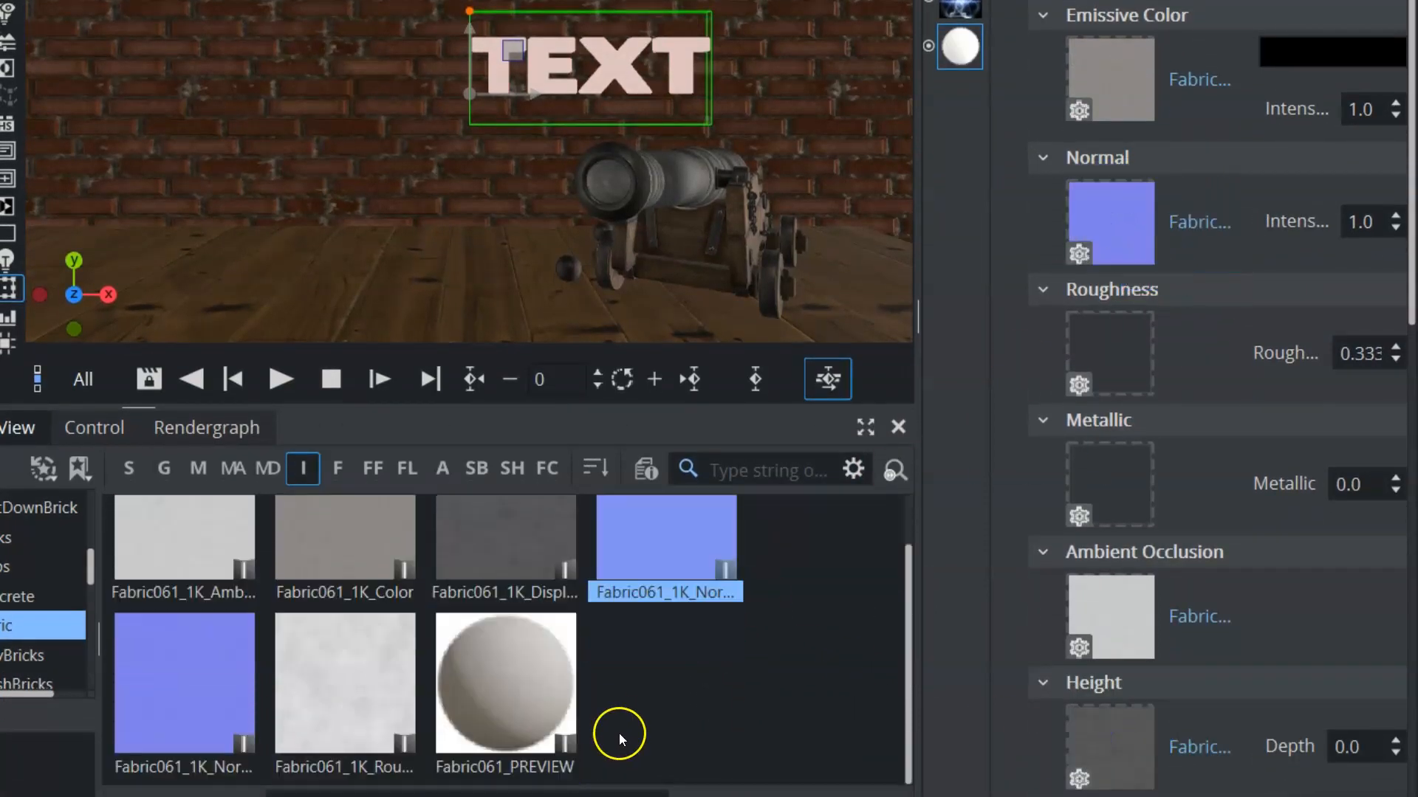
pyautogui.moveTo(357, 712); pyautogui.dragTo(1174, 4)
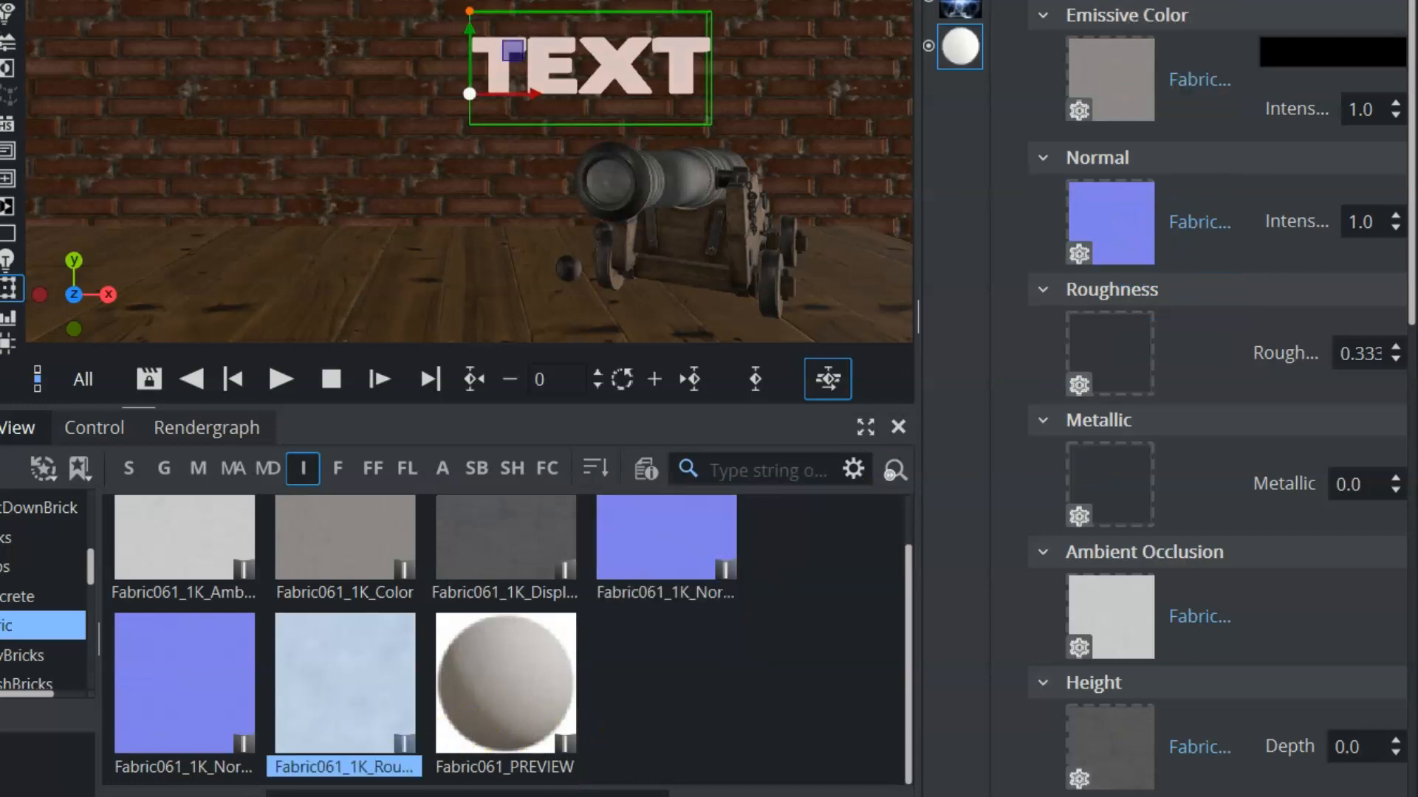
# Transform the text to position X -248 and Y -73, locked scale 2.81 and Y rotation -48
pyautogui.click(960, 2)
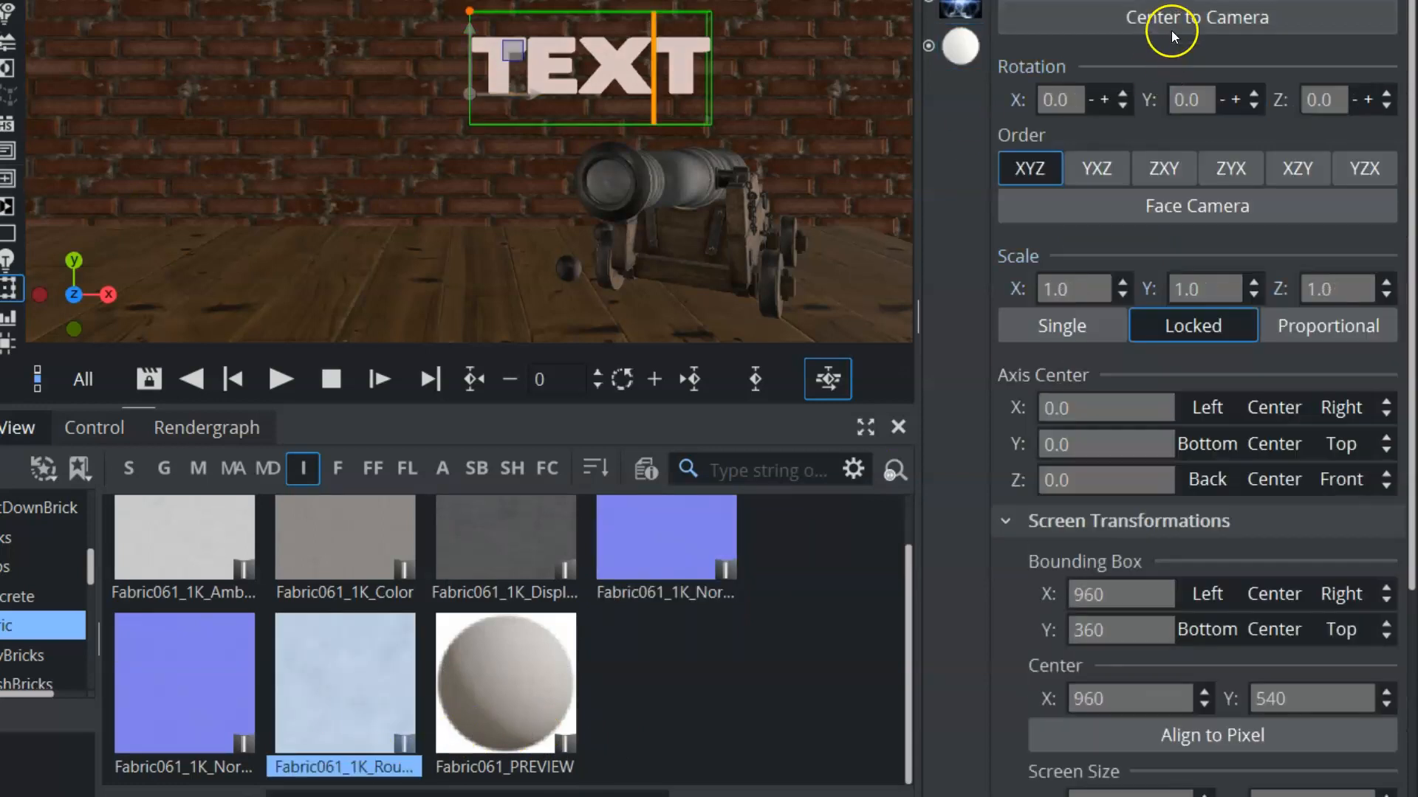
pyautogui.moveTo(1059, 1); pyautogui.dragTo(1001, 1)
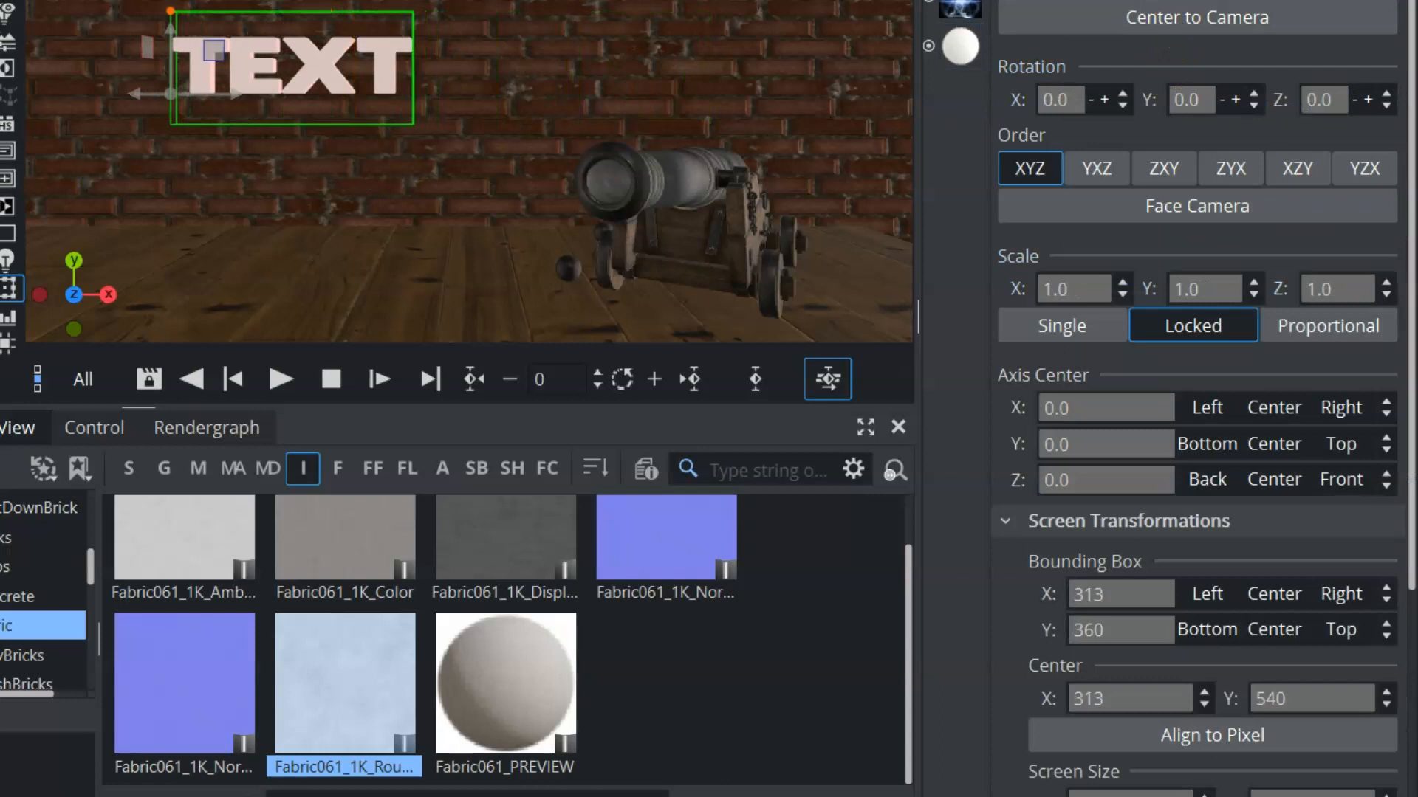
pyautogui.moveTo(1063, 286); pyautogui.dragTo(4, 113)
pyautogui.moveTo(1075, 559); pyautogui.dragTo(1060, 559)
pyautogui.moveTo(1152, 369); pyautogui.dragTo(1144, 369)
pyautogui.moveTo(1211, 250); pyautogui.dragTo(1022, 294)
# Set the text's bevel size to 0.5 and duplicate the text container in the scene tree
pyautogui.click(983, 260)
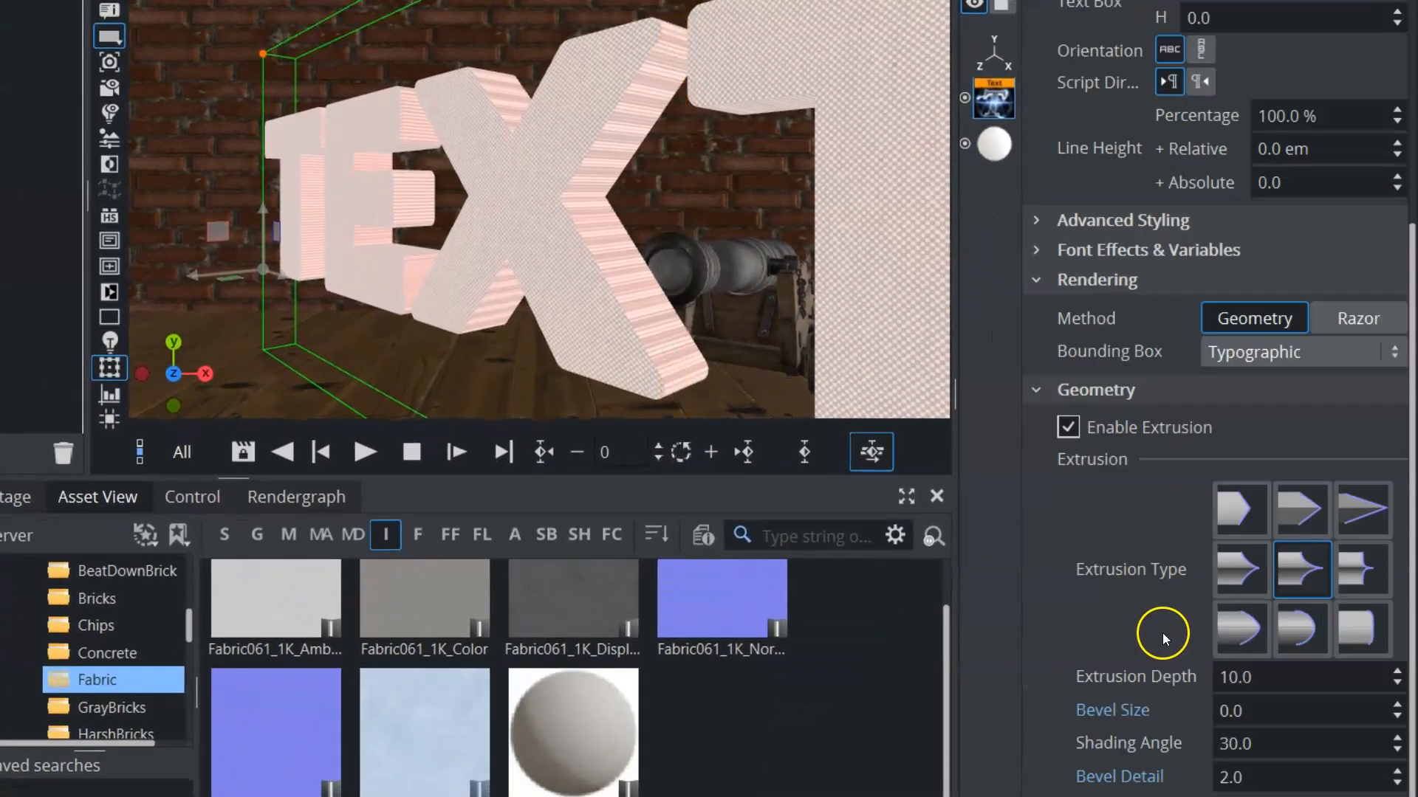
pyautogui.moveTo(1258, 691)
pyautogui.mouseDown()
pyautogui.moveTo(1277, 676)
pyautogui.moveTo(1248, 677)
pyautogui.moveTo(1267, 709)
pyautogui.moveTo(1239, 710)
pyautogui.mouseUp()
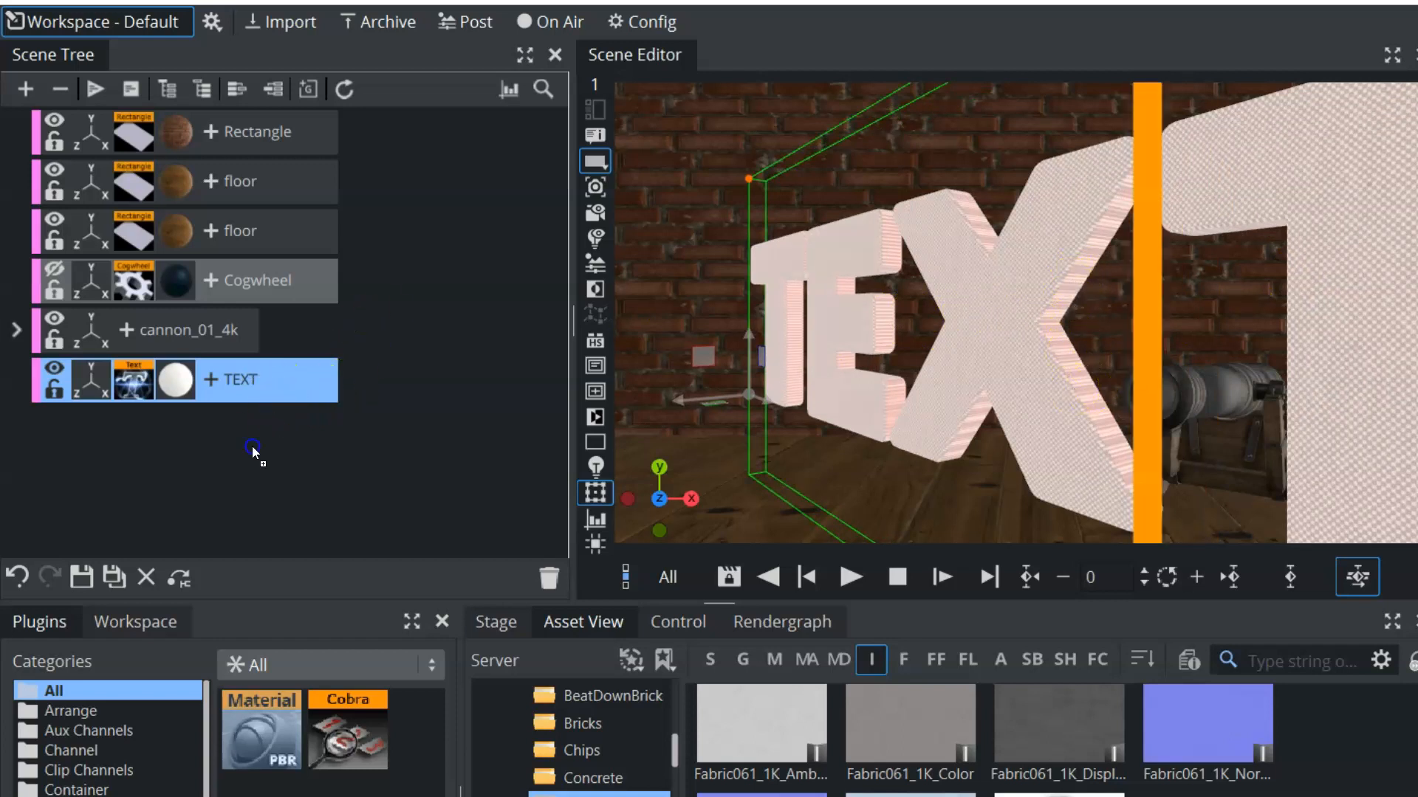
pyautogui.keyDown('ctrl'); pyautogui.moveTo(253, 452); pyautogui.dragTo(215, 463); pyautogui.keyUp('ctrl')
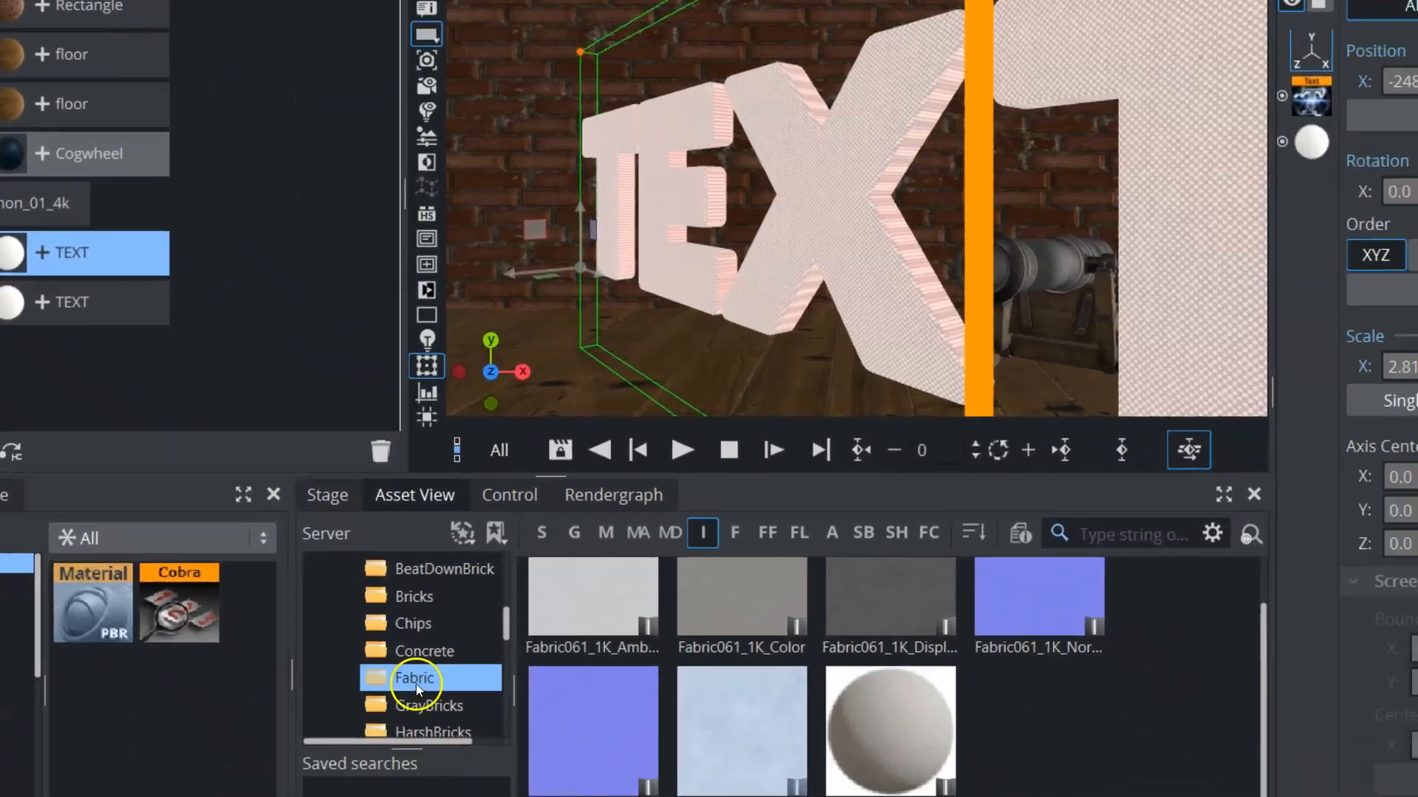
# From the Metal2 image folder, apply the Metal032 color, displacement and metalness maps to the color, height and metallic slots of one text's PBR material
pyautogui.moveTo(507, 634); pyautogui.dragTo(507, 629)
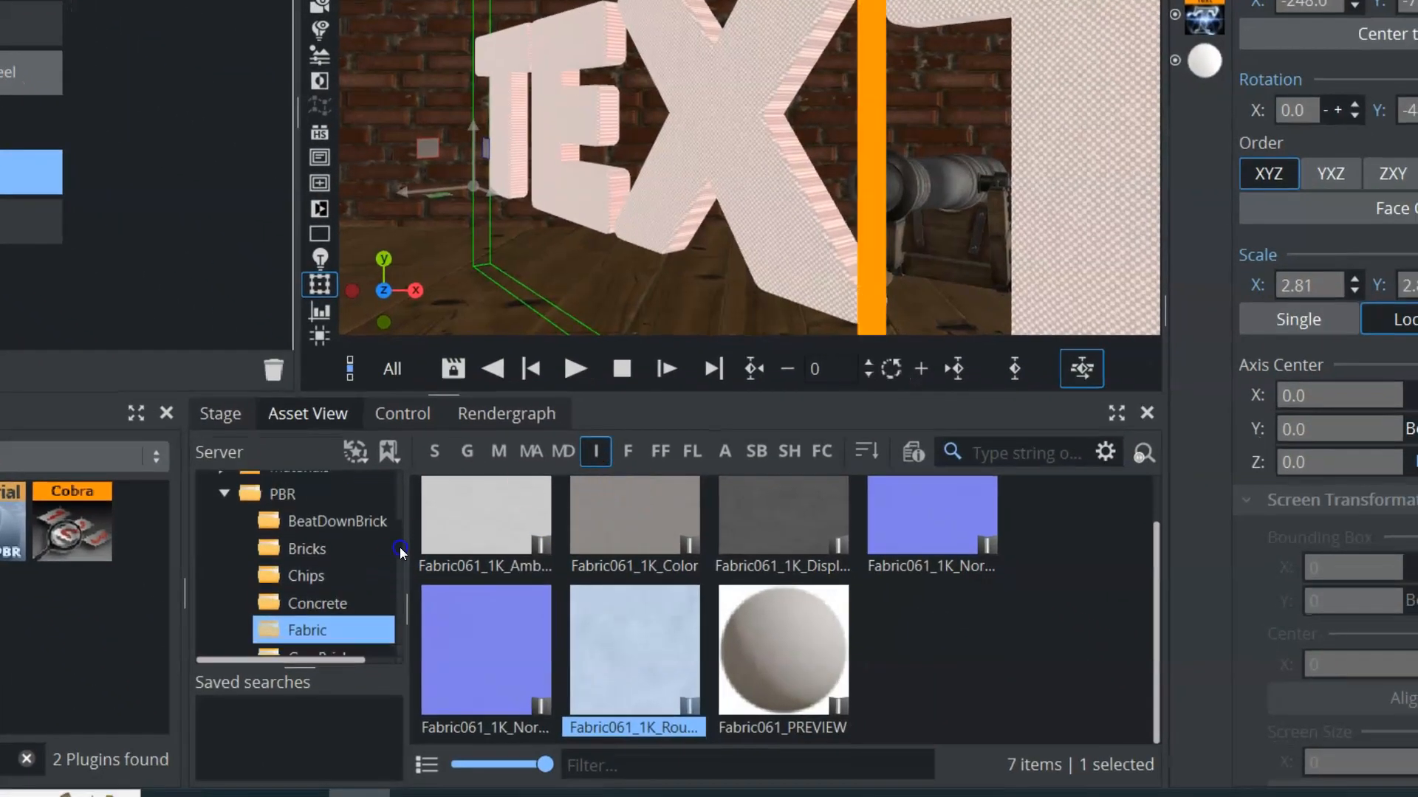
pyautogui.moveTo(400, 550); pyautogui.dragTo(398, 579)
pyautogui.click(325, 537)
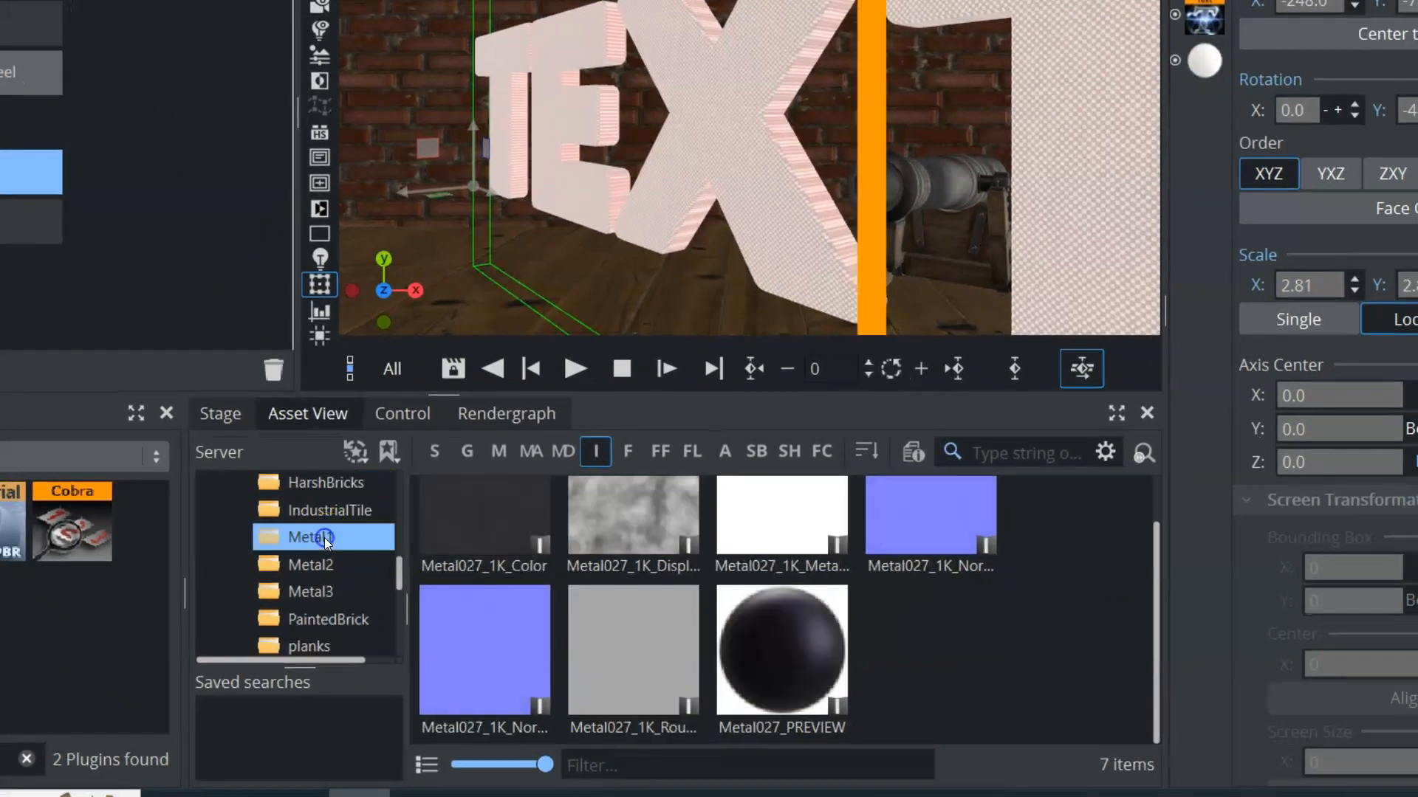
pyautogui.click(323, 565)
pyautogui.click(1204, 60)
pyautogui.moveTo(511, 525); pyautogui.dragTo(1188, 56)
pyautogui.moveTo(396, 626); pyautogui.dragTo(1142, 778)
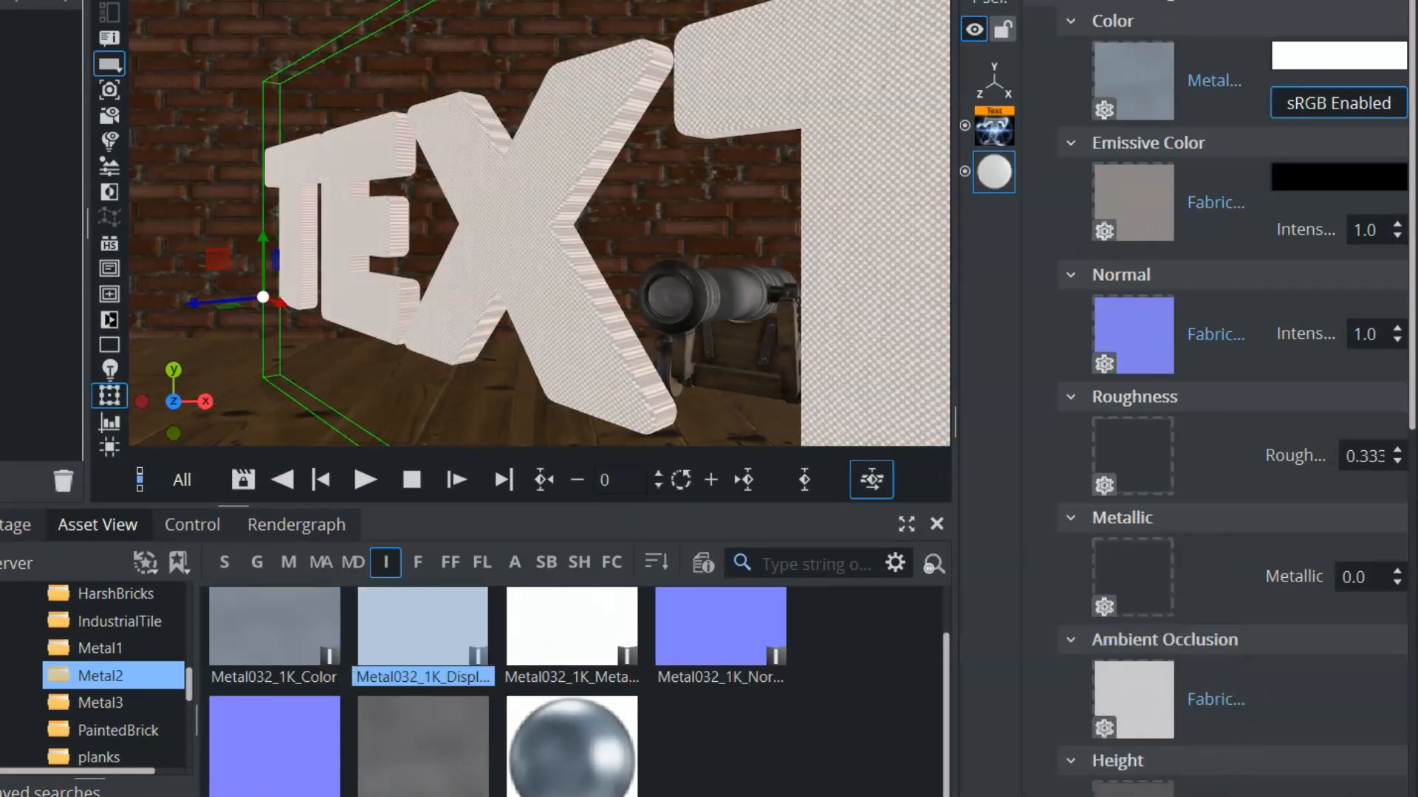
pyautogui.moveTo(576, 642); pyautogui.dragTo(1141, 570)
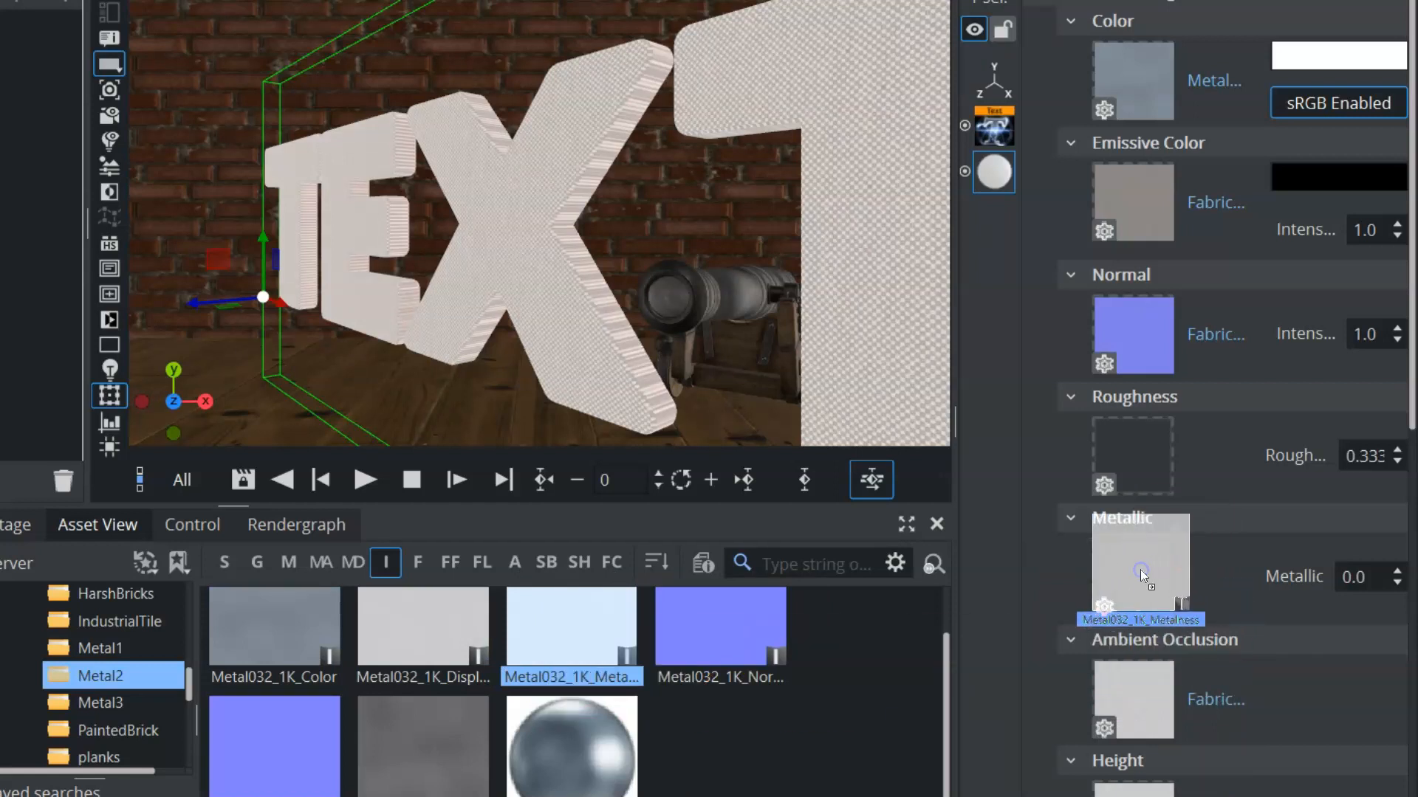
# Replace the remaining fabric maps by clearing ambient occlusion, normal and emissive color, and assigning the Metal032 roughness and normal maps
pyautogui.moveTo(1136, 706); pyautogui.dragTo(64, 483)
pyautogui.moveTo(1143, 341); pyautogui.dragTo(58, 481)
pyautogui.moveTo(1118, 224); pyautogui.dragTo(69, 472)
pyautogui.moveTo(423, 742); pyautogui.dragTo(1131, 457)
pyautogui.moveTo(790, 659); pyautogui.dragTo(1128, 344)
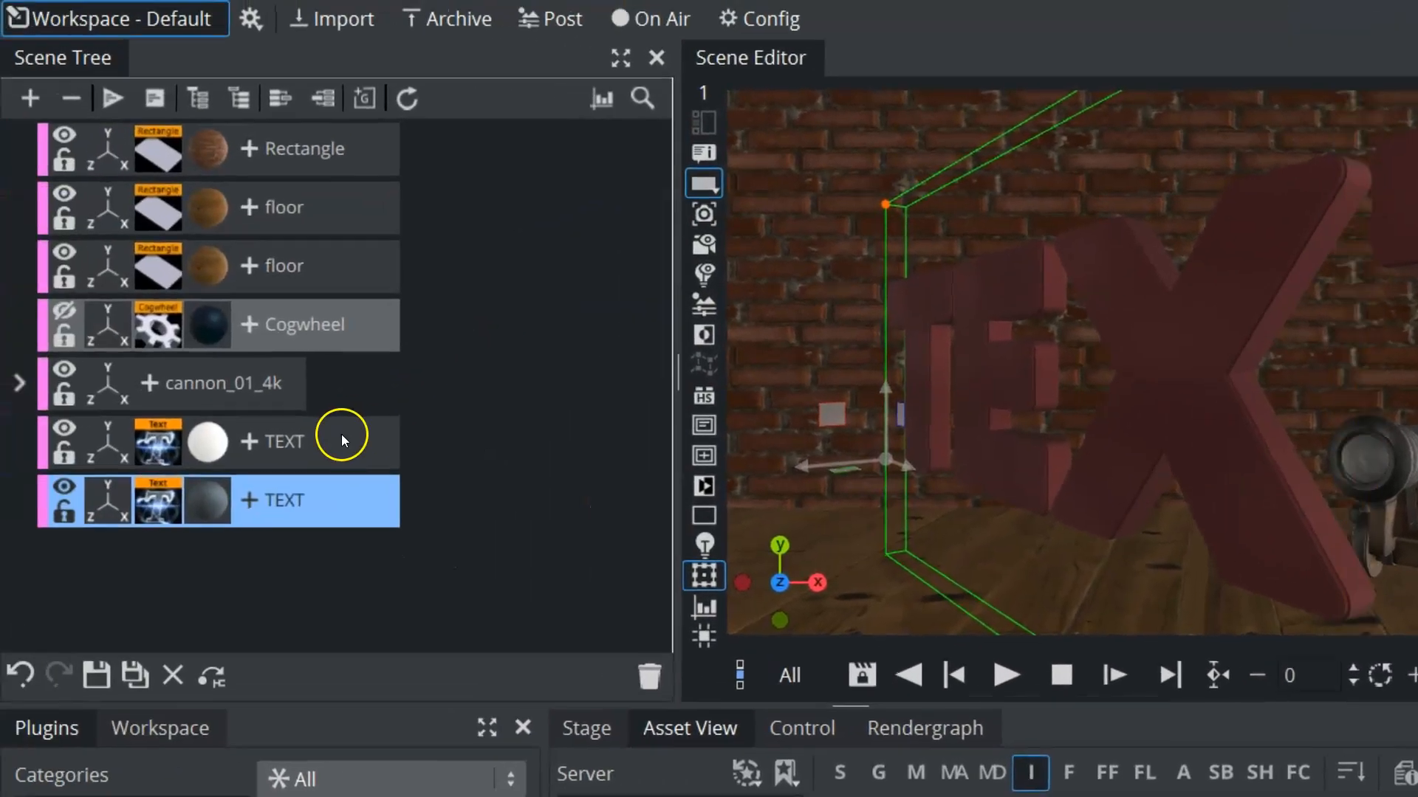
# Select both text containers and group them under one parent container
pyautogui.keyDown('ctrl'); pyautogui.click(334, 448); pyautogui.keyUp('ctrl')
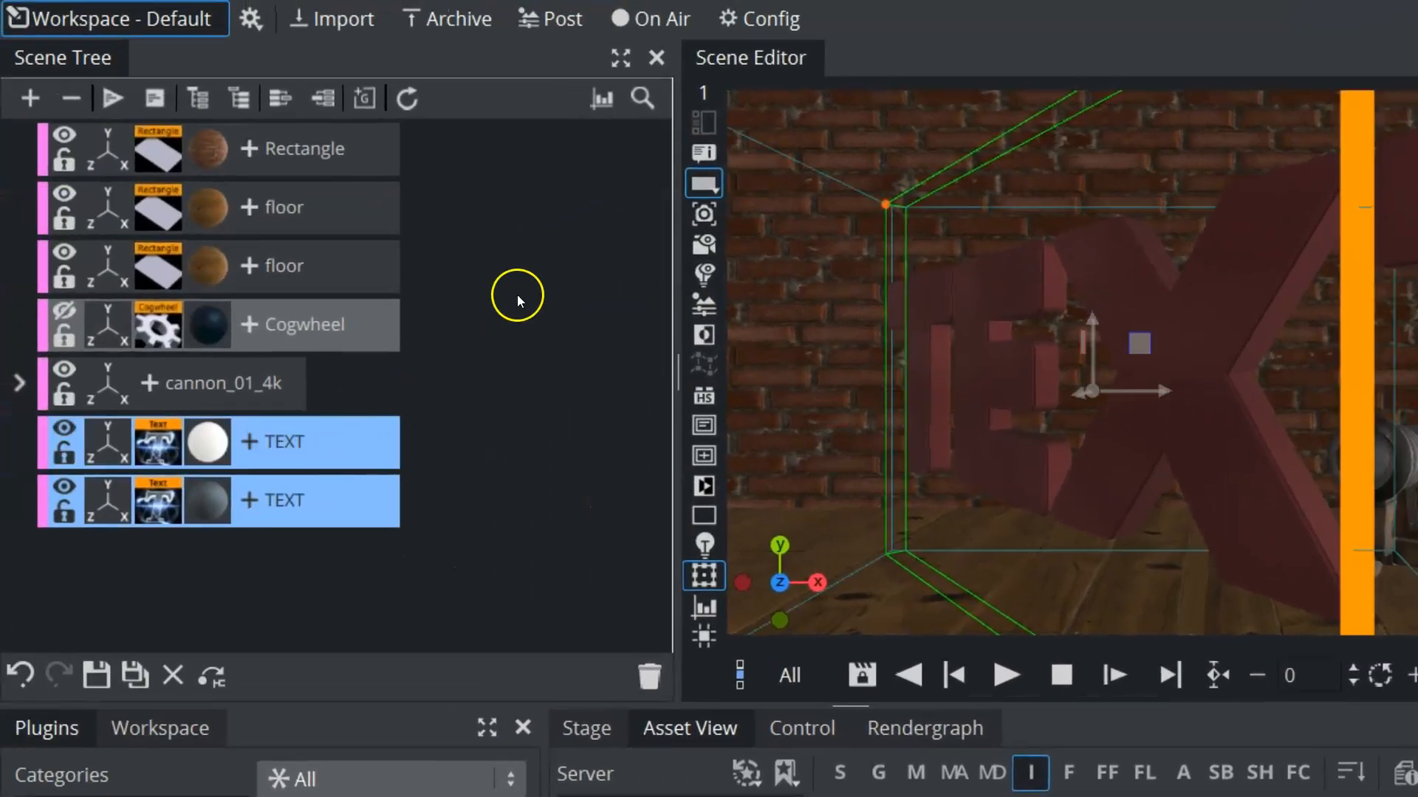
pyautogui.hotkey('ctrl', 'g')
pyautogui.click(130, 442)
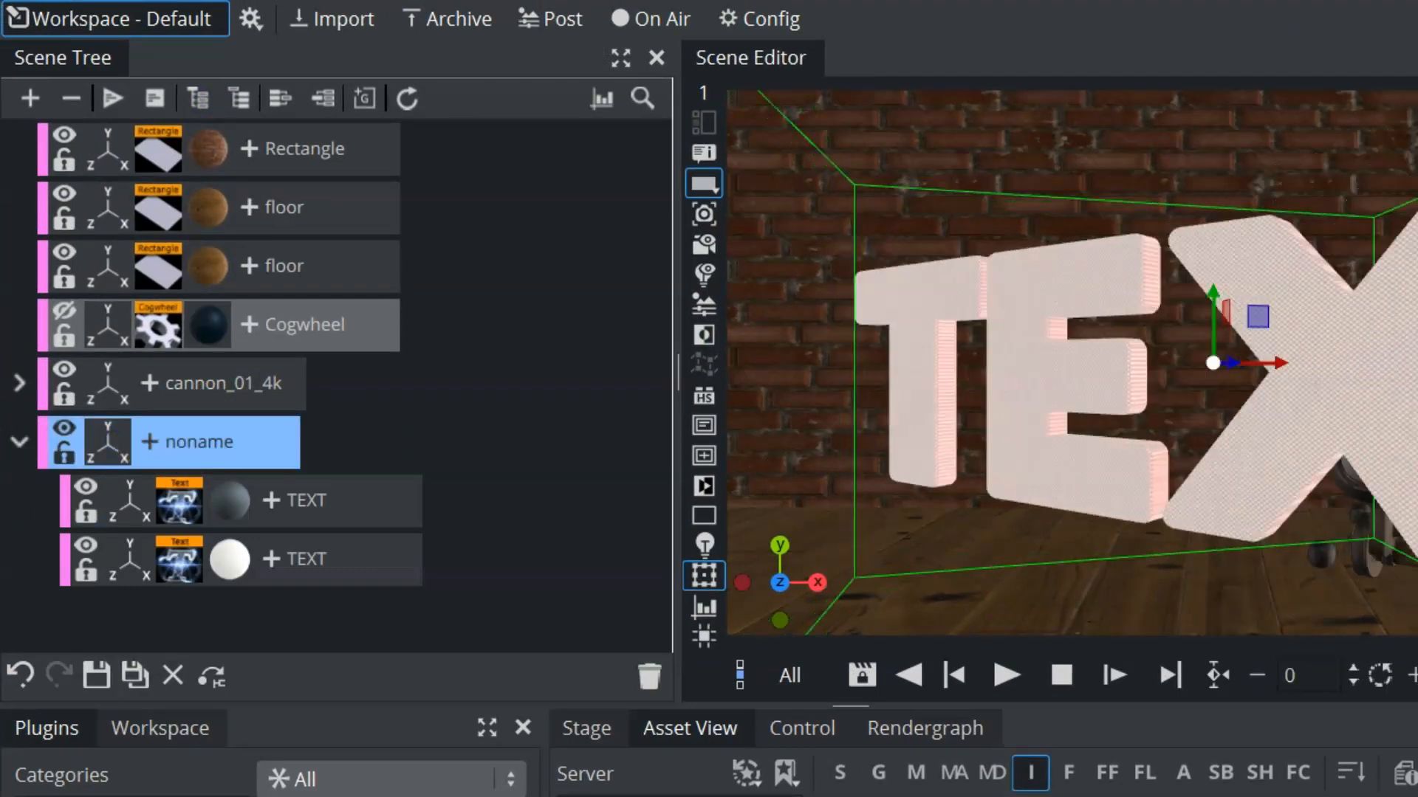
# Set the extrusion depth of the fabric text to 0.1
pyautogui.click(380, 502)
pyautogui.click(1309, 379)
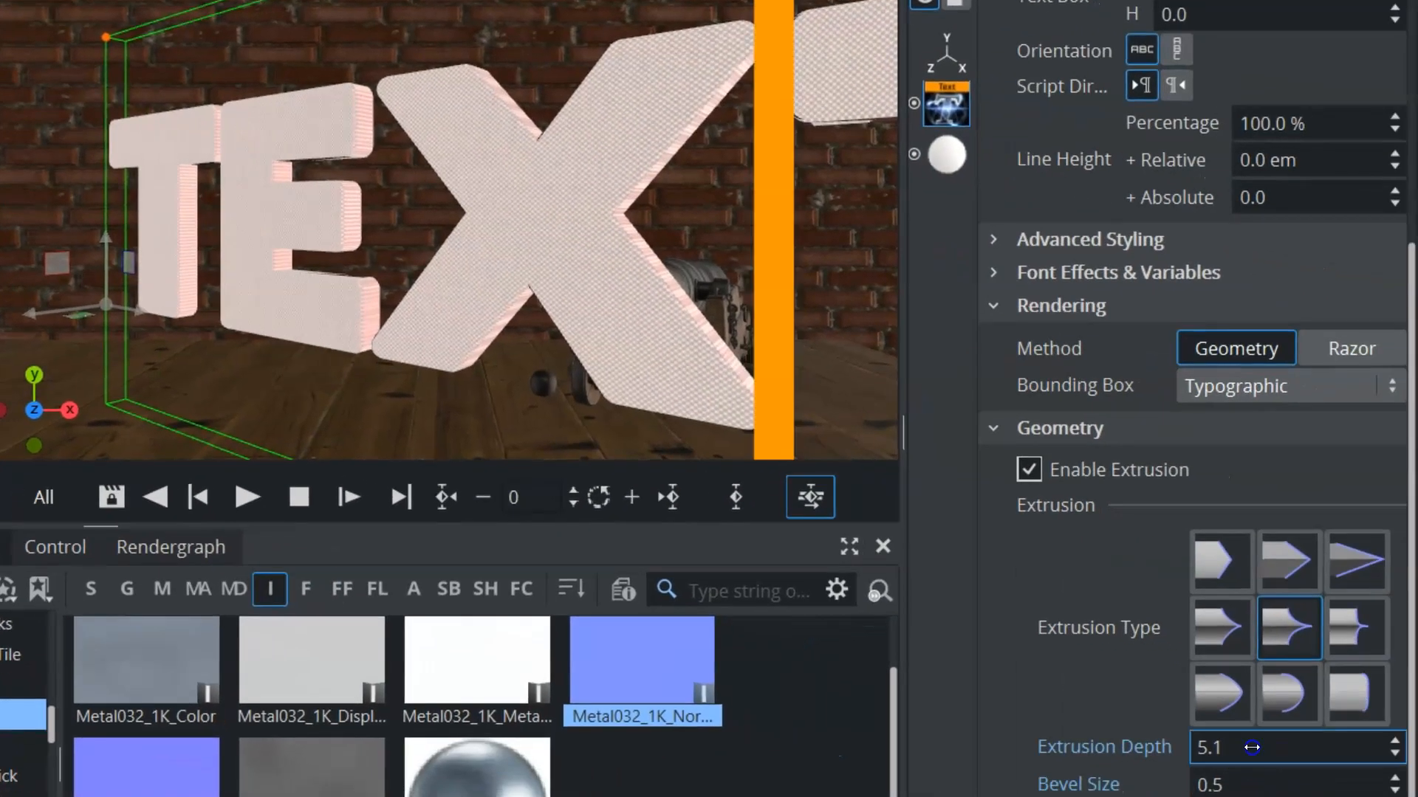
pyautogui.moveTo(1252, 748); pyautogui.dragTo(1246, 749)
# Set the extrusion depth of the metal text to 23.1
pyautogui.click(466, 289)
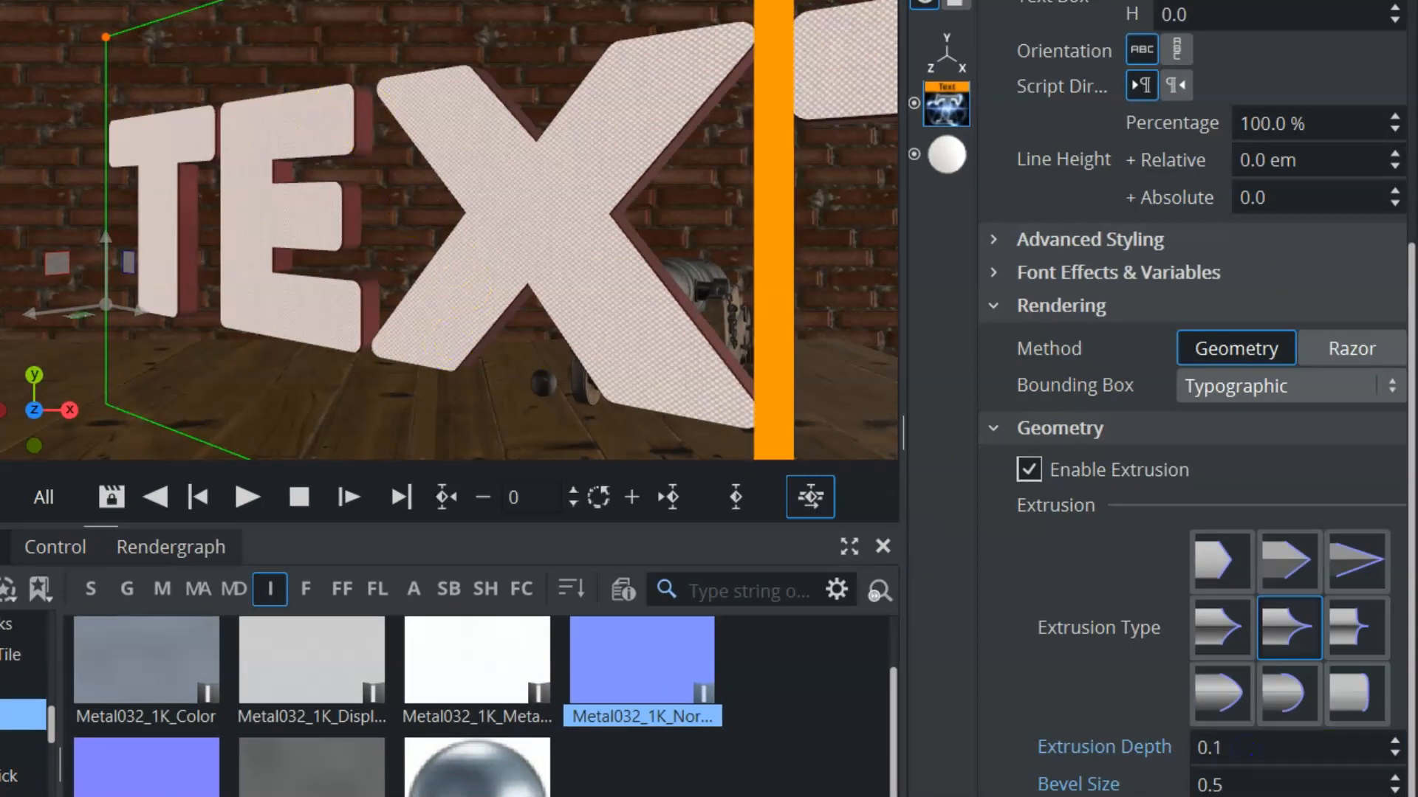
pyautogui.scroll(5, 1196, 517)
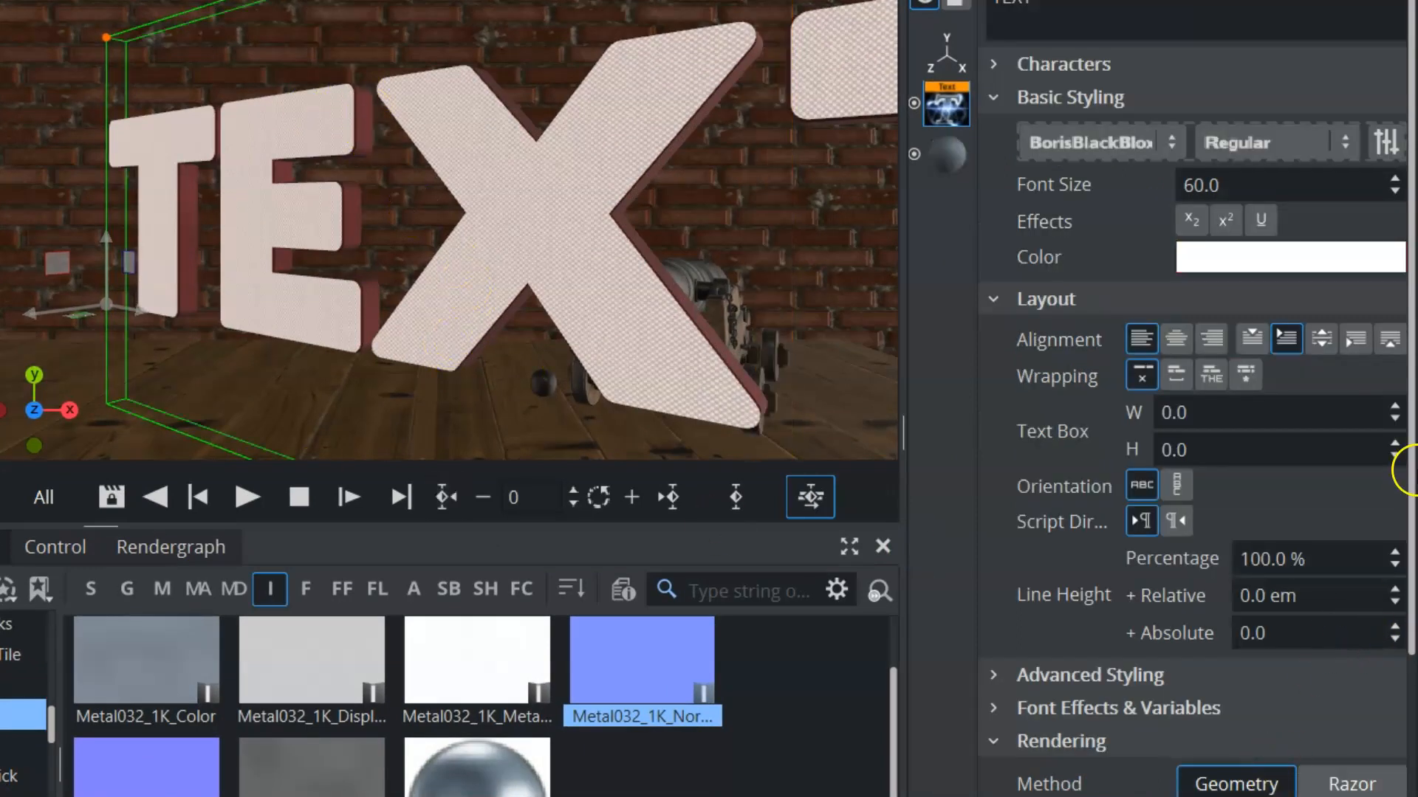
pyautogui.moveTo(1411, 487); pyautogui.dragTo(1410, 775)
pyautogui.moveTo(1210, 783); pyautogui.dragTo(1248, 779)
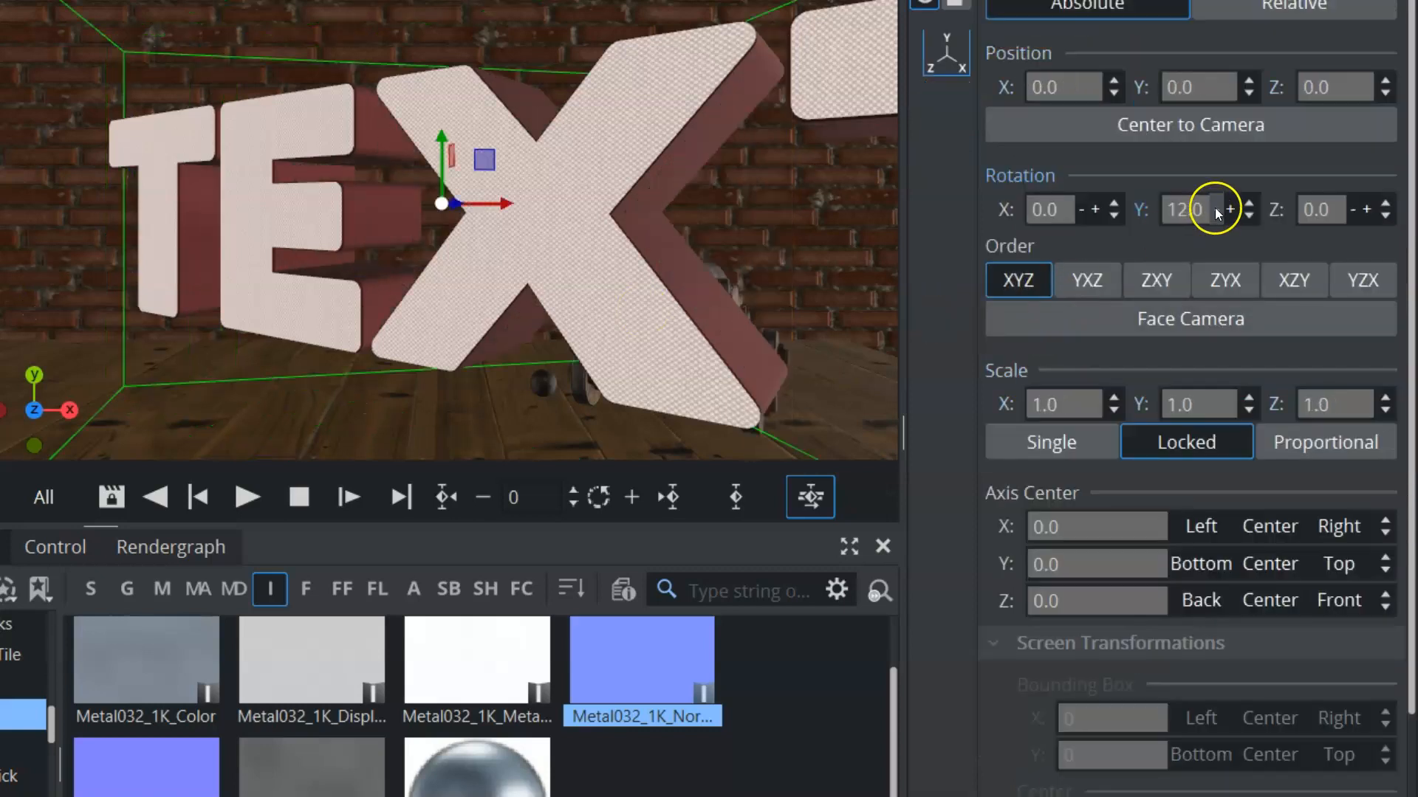
# Rotate the text group to 51 degrees around Y and hide the fabric text
pyautogui.moveTo(1216, 210); pyautogui.dragTo(1275, 185)
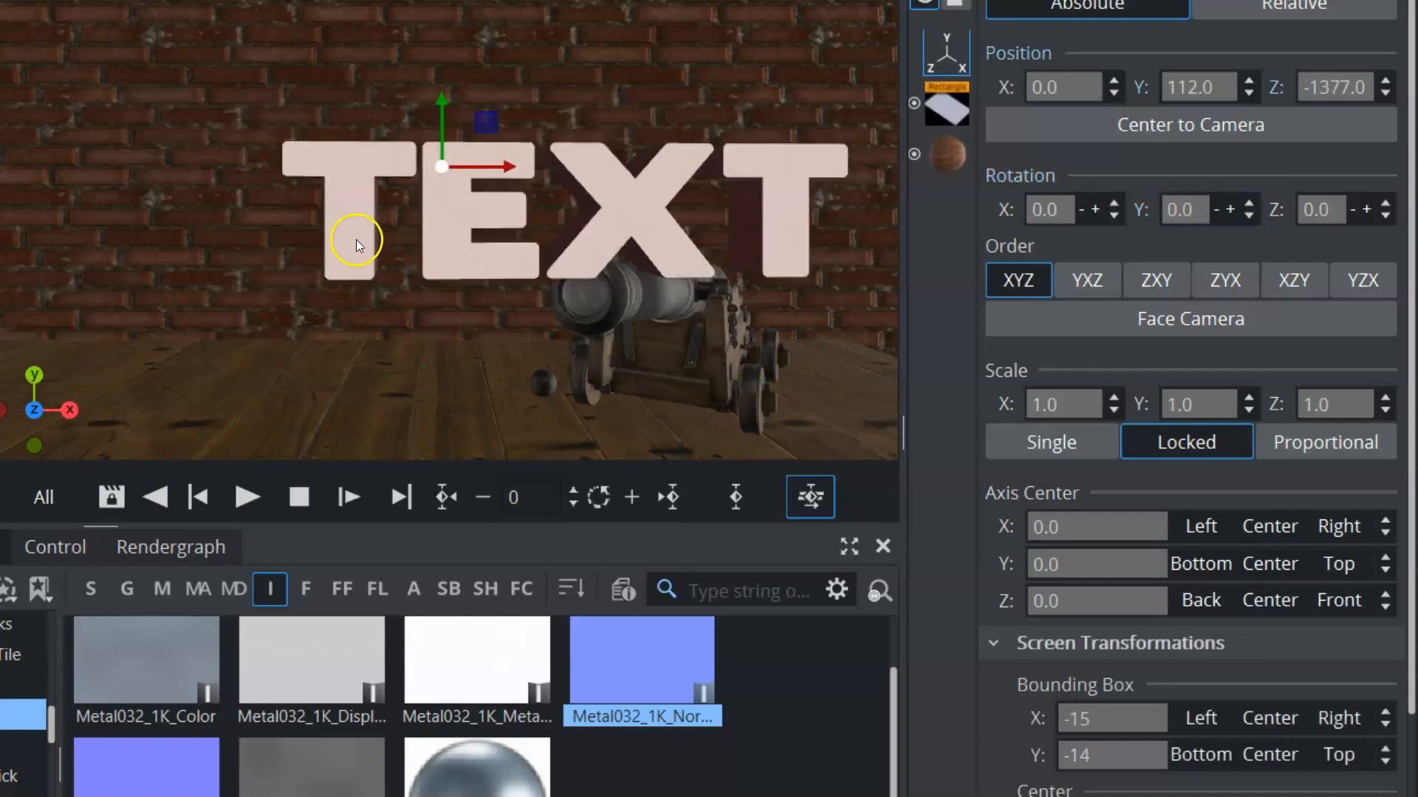
pyautogui.click(356, 239)
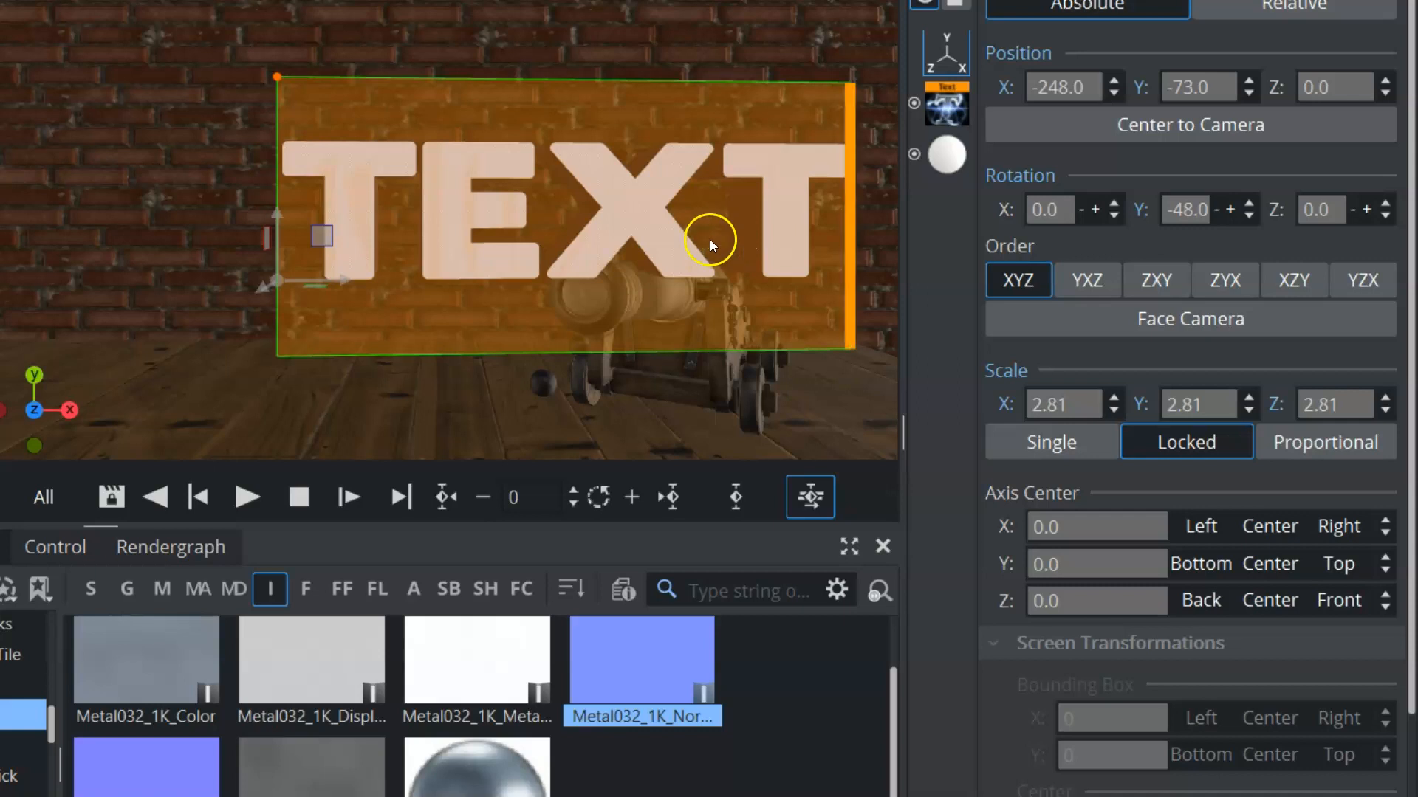
pyautogui.click(1061, 404)
pyautogui.click(96, 519)
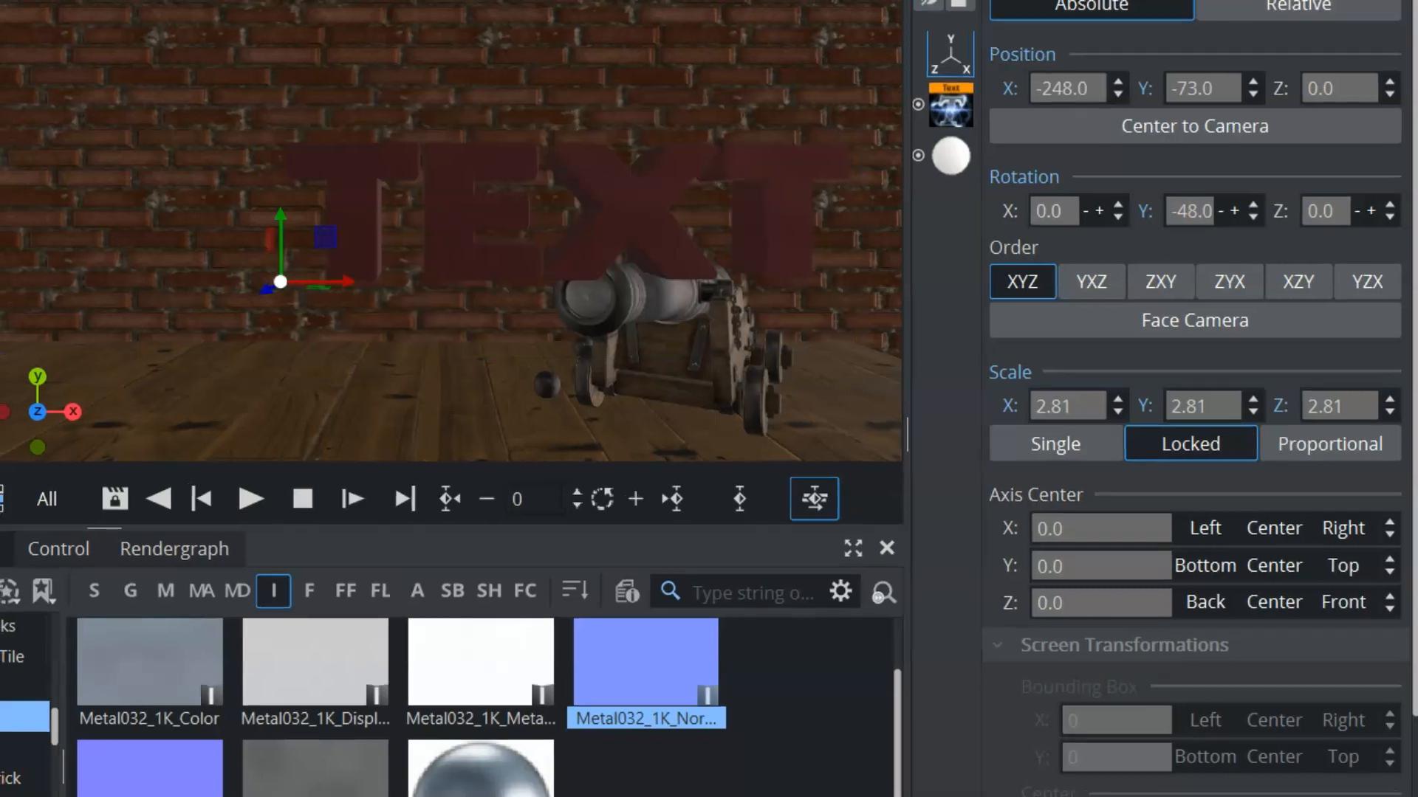
# Select the metal text's whole word and change its color from red to white
pyautogui.click(342, 208)
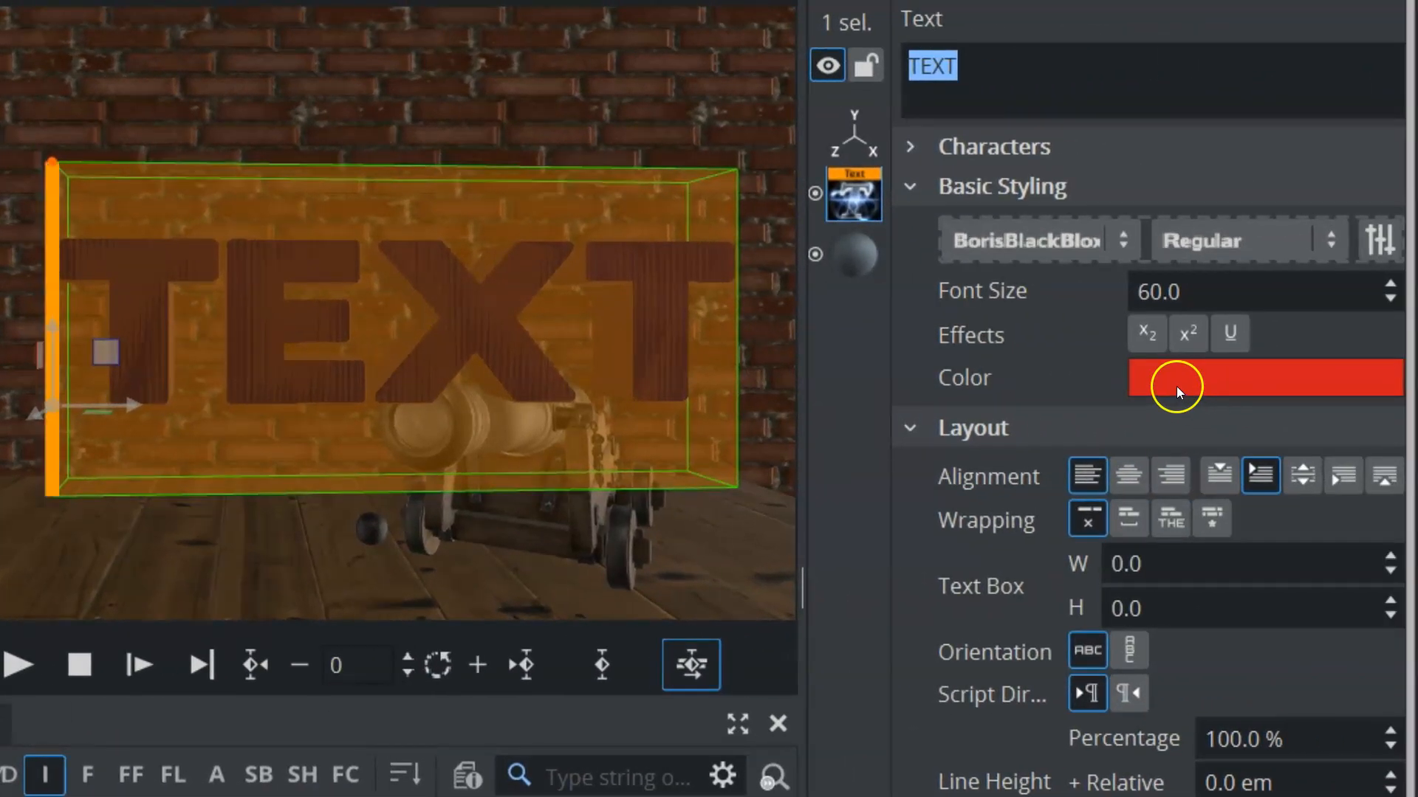
pyautogui.click(1176, 387)
pyautogui.moveTo(1131, 523)
pyautogui.mouseDown()
pyautogui.moveTo(1241, 516)
pyautogui.moveTo(1352, 480)
pyautogui.mouseUp()
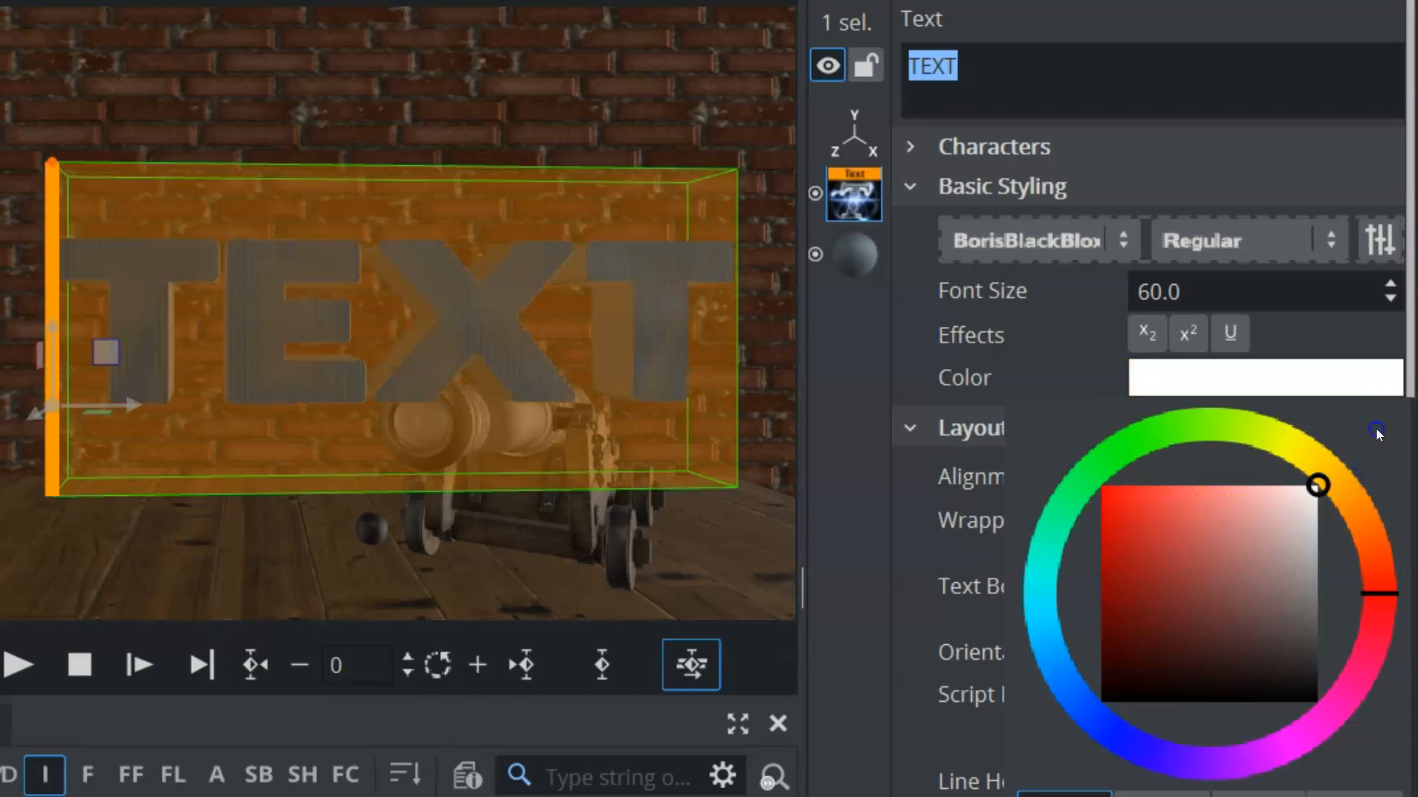
# Make the fabric text visible again and select the group holding both texts
pyautogui.click(70, 379)
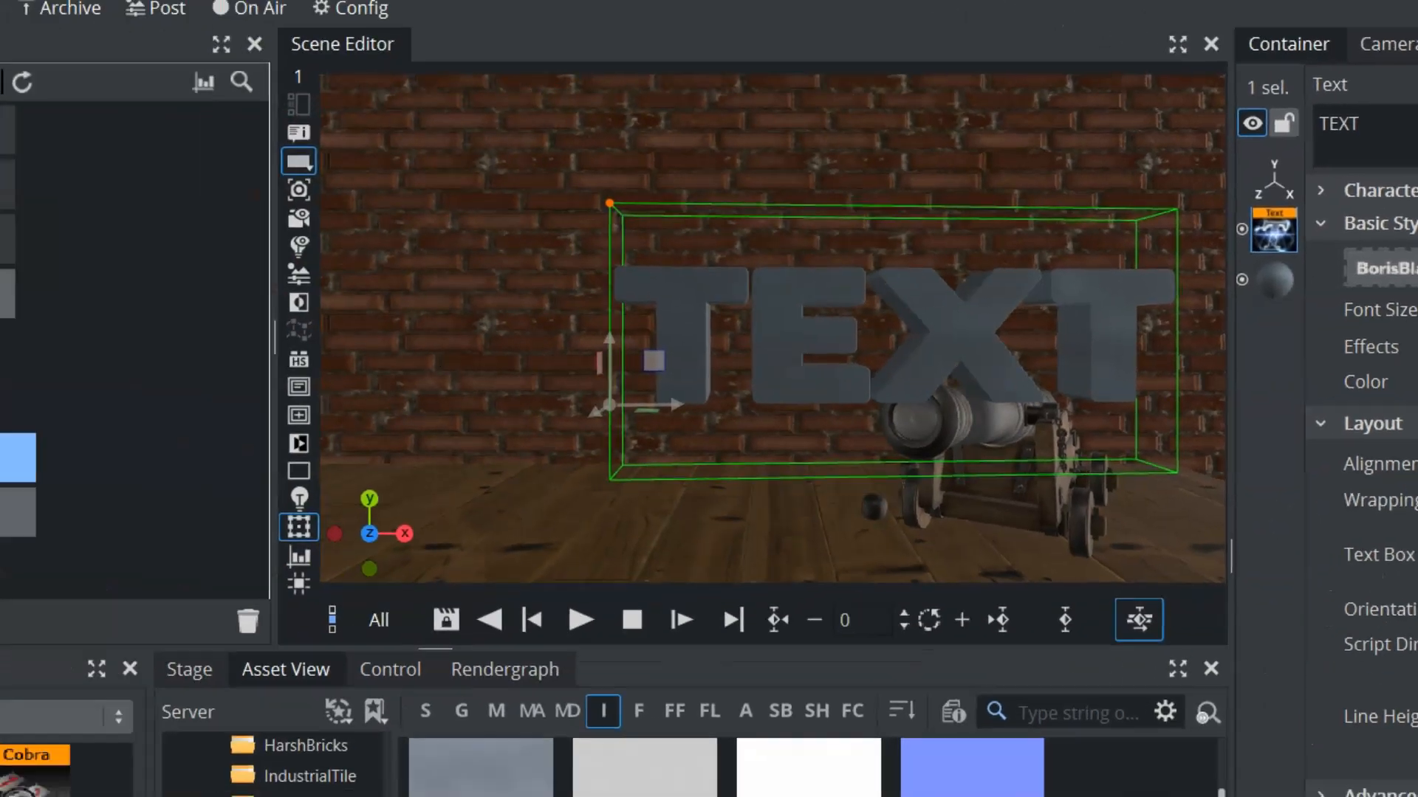
pyautogui.click(71, 483)
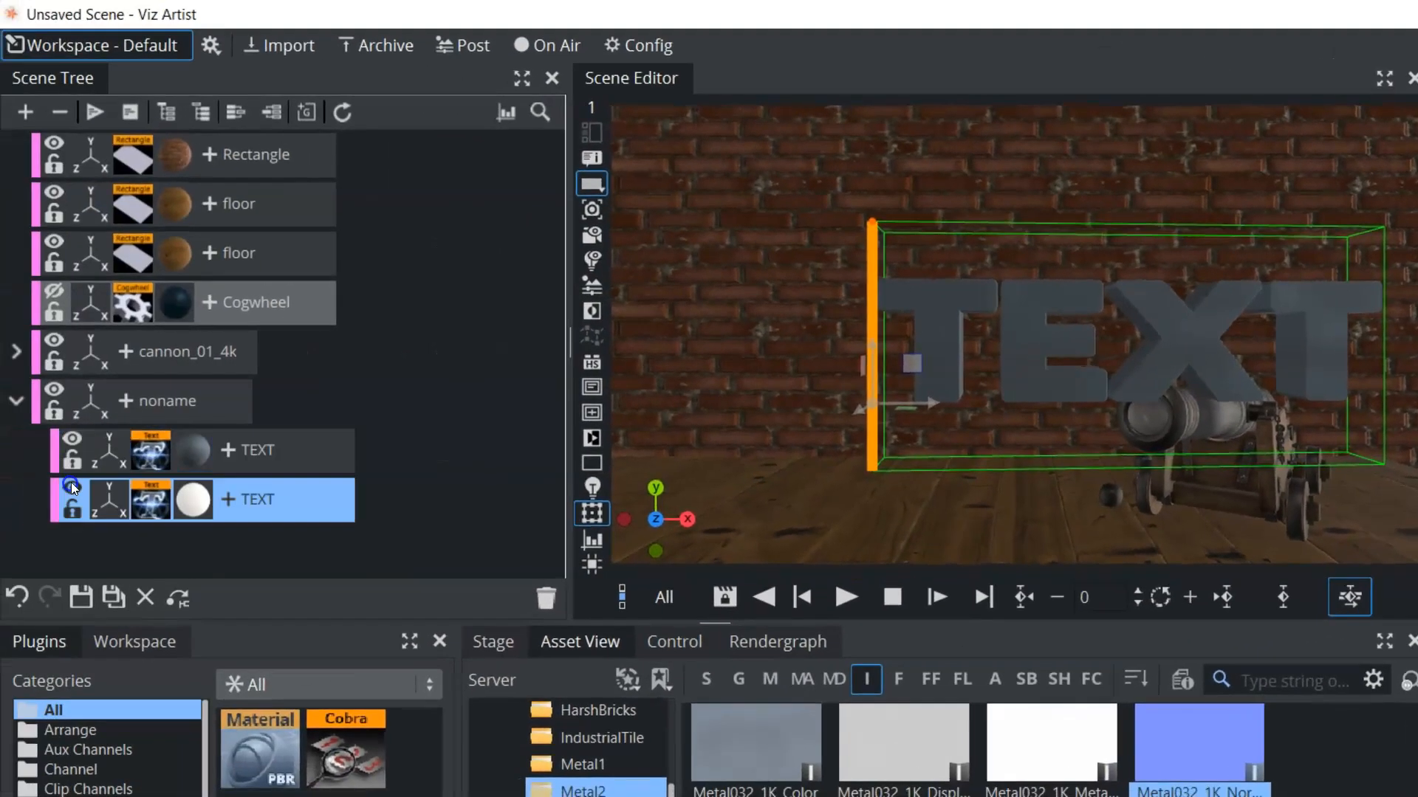
pyautogui.click(167, 401)
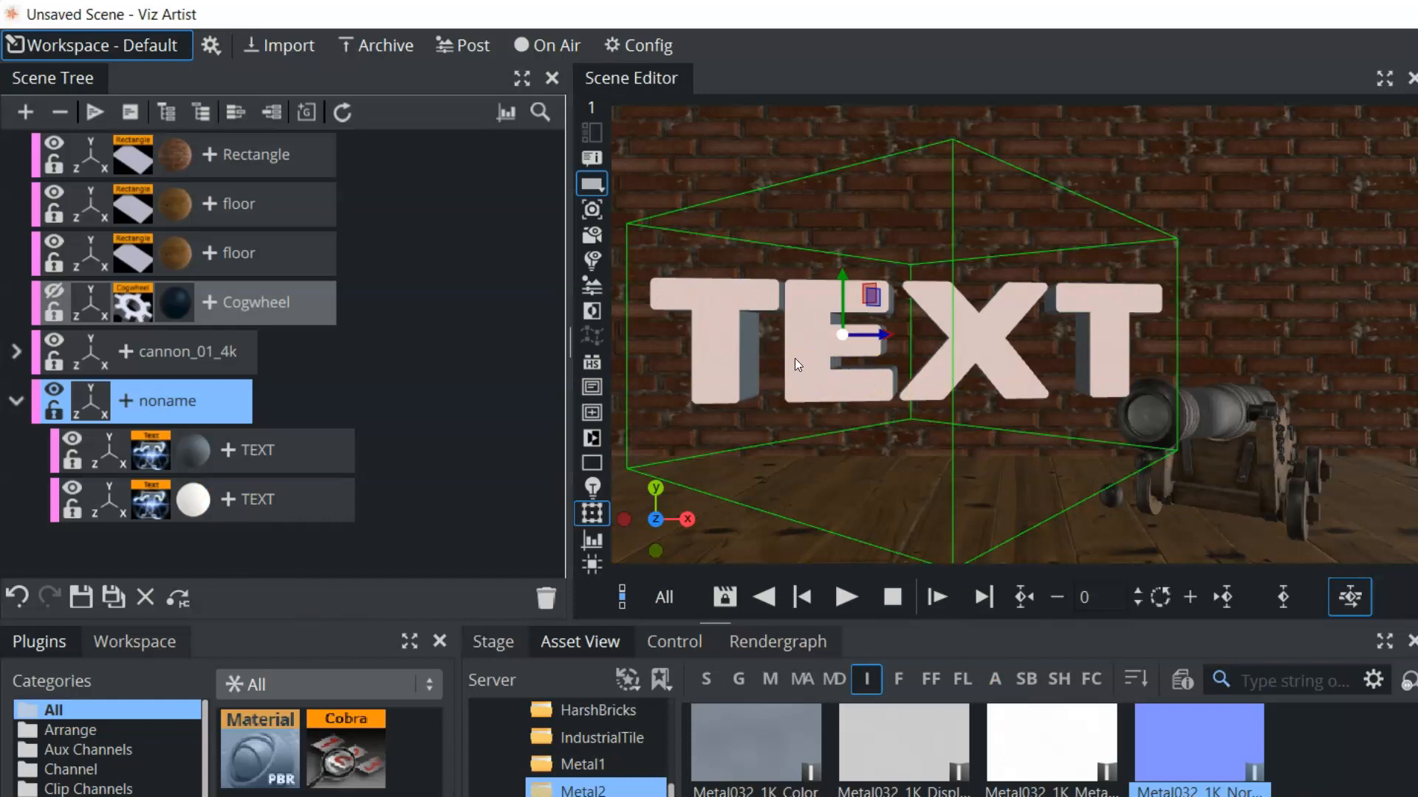
# Save the scene in the All folder under the name LI
pyautogui.click(81, 598)
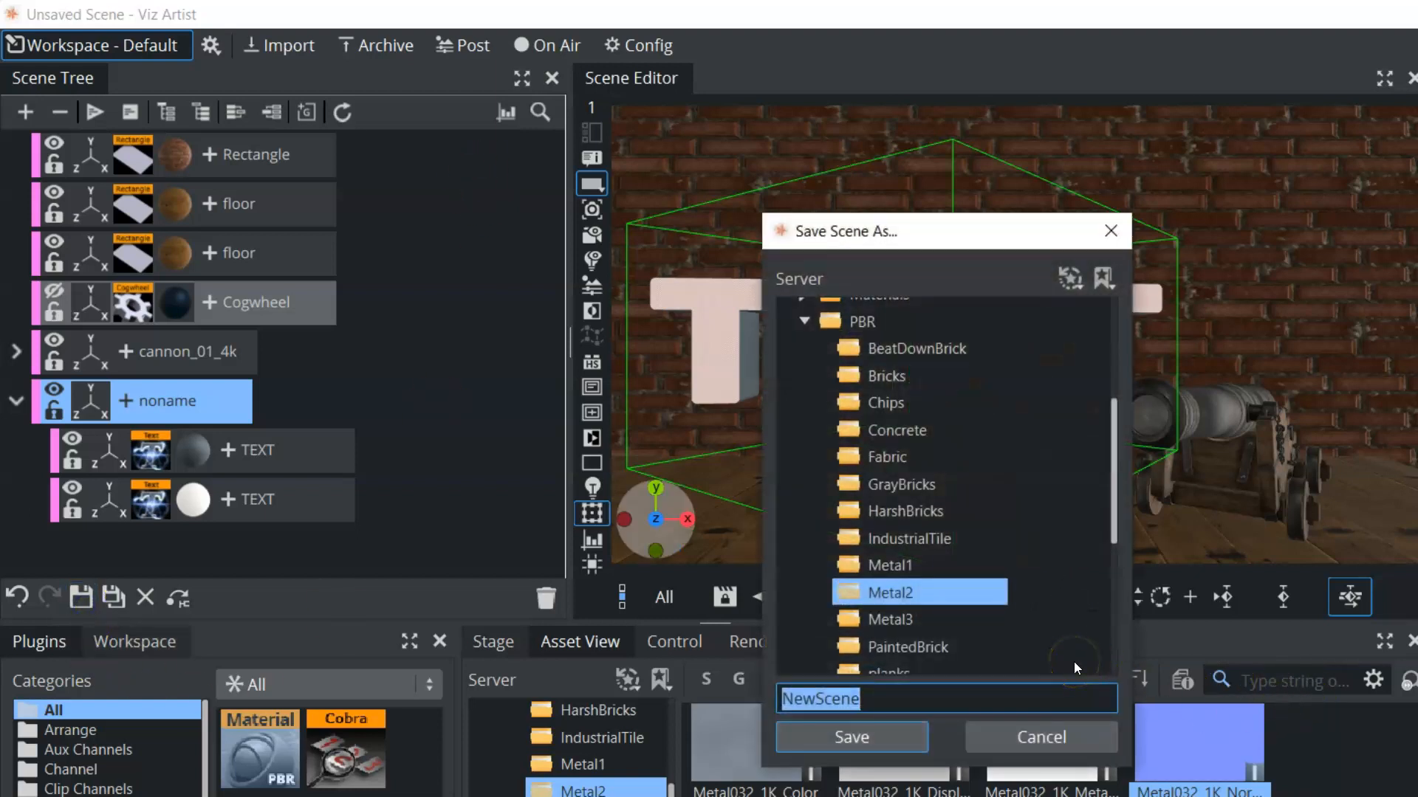
pyautogui.click(1085, 582)
pyautogui.moveTo(1107, 518); pyautogui.dragTo(1112, 405)
pyautogui.click(838, 312)
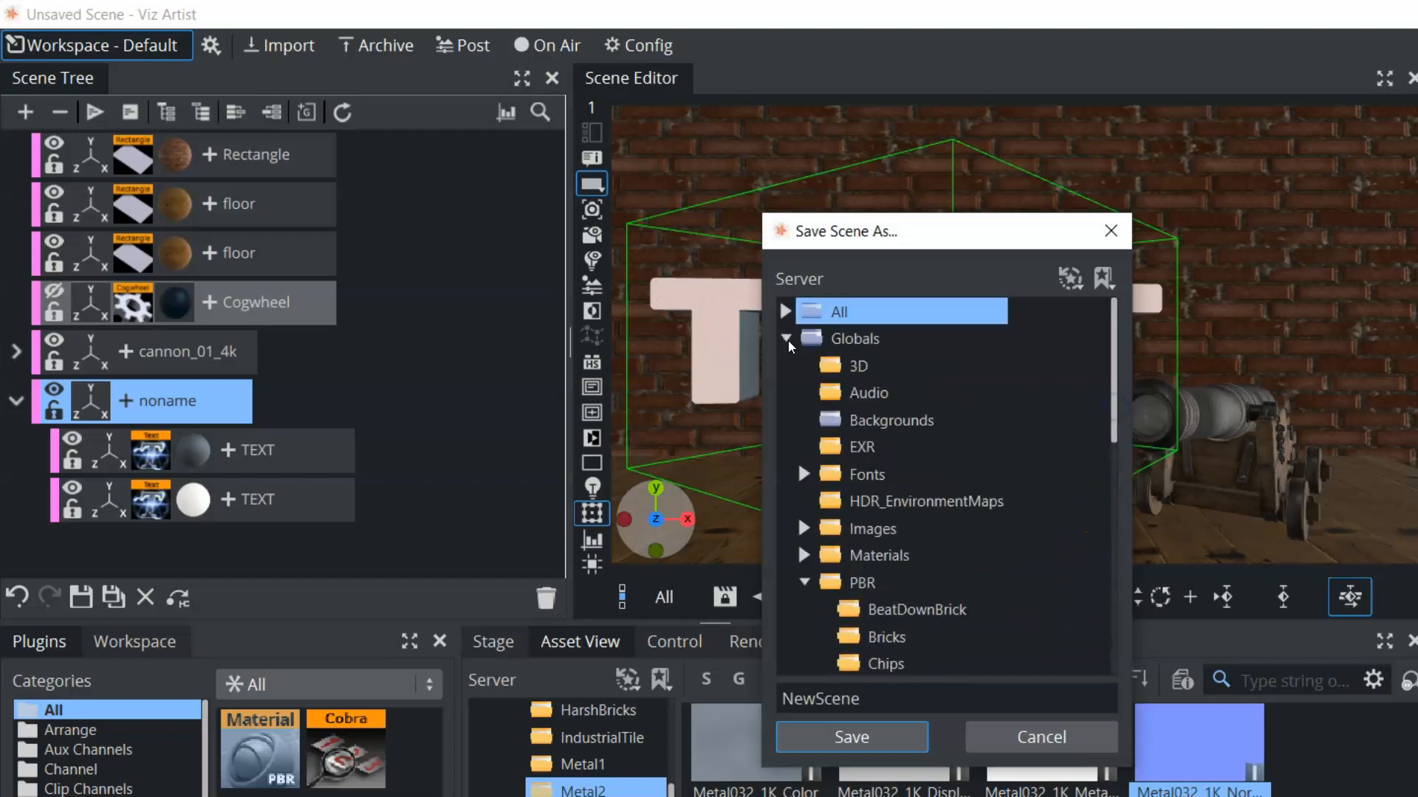
pyautogui.click(787, 340)
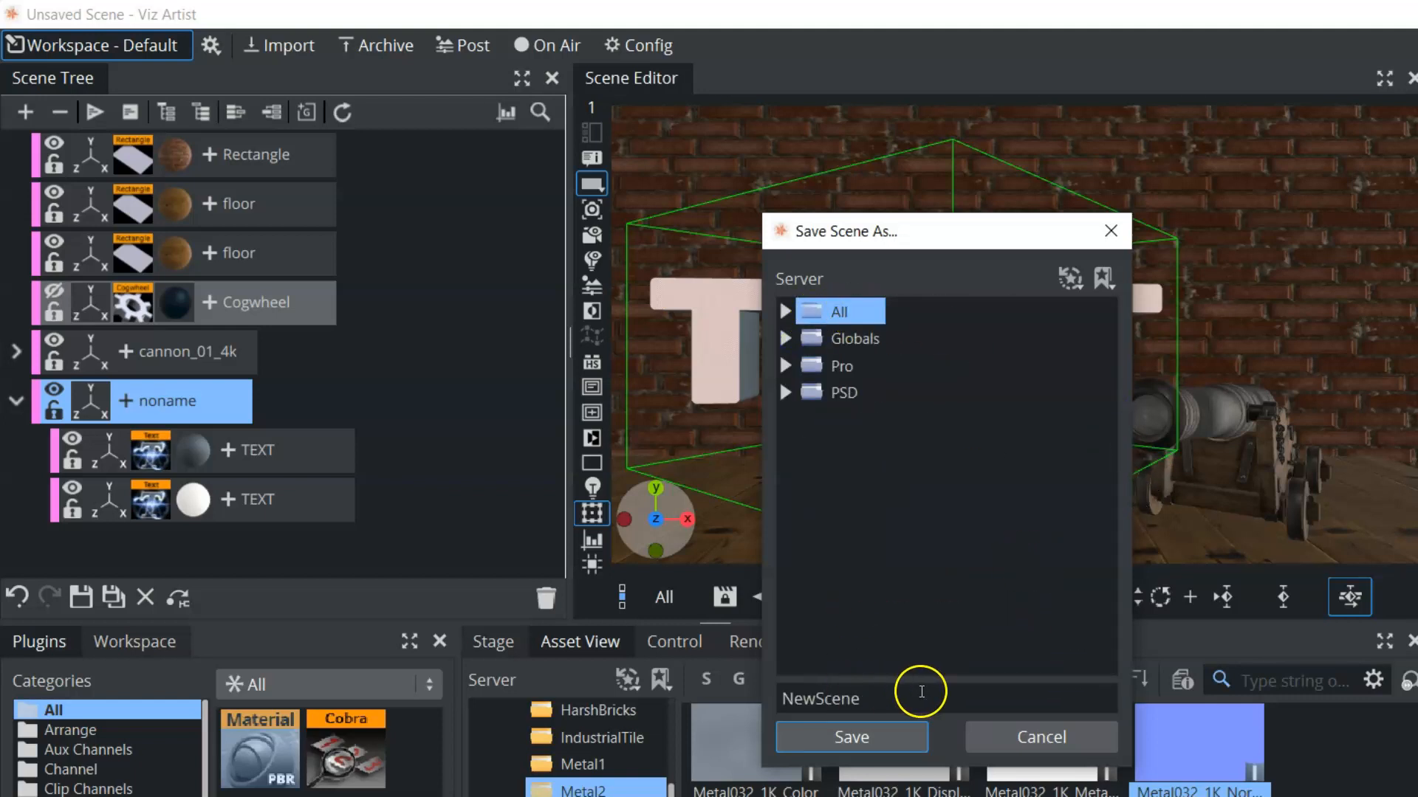
pyautogui.moveTo(922, 692); pyautogui.dragTo(757, 683)
pyautogui.write('Ll')
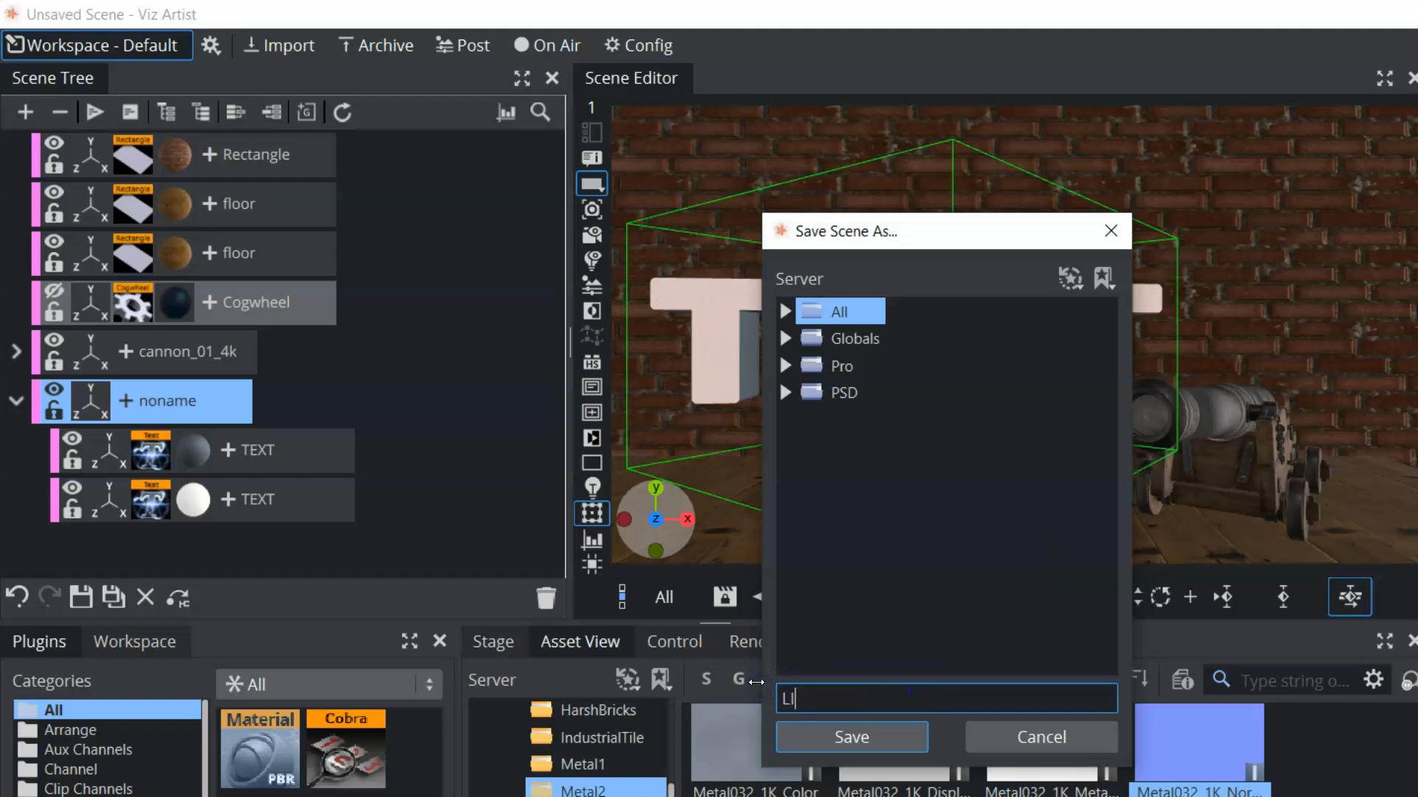
pyautogui.click(857, 741)
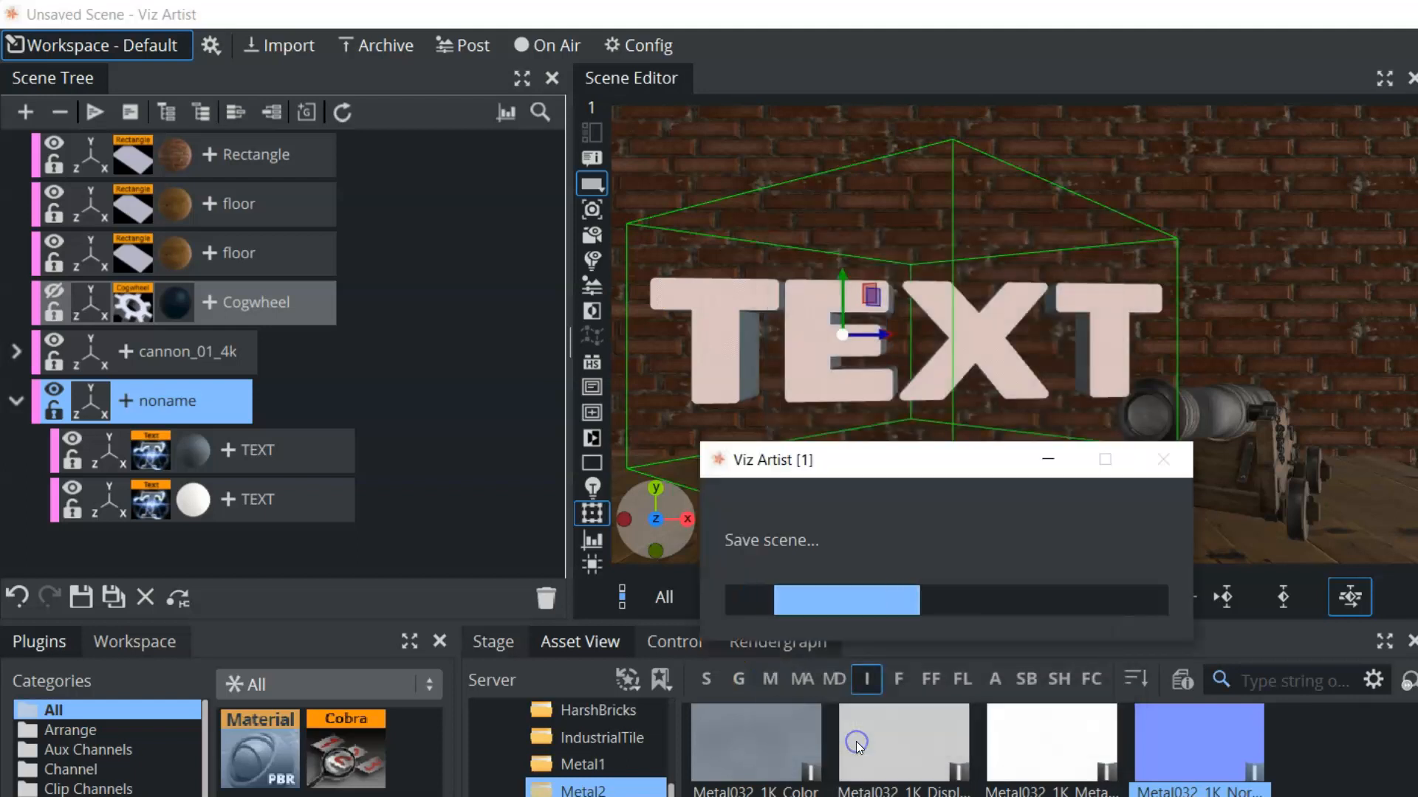